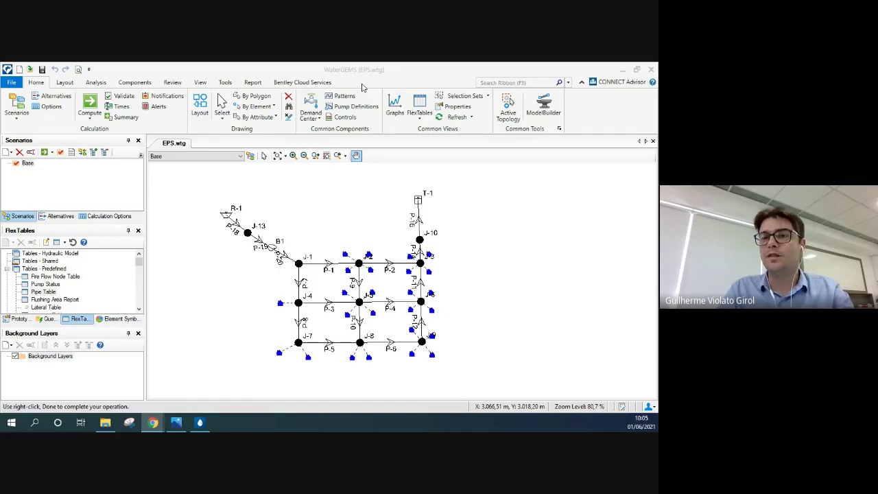
click(67, 83)
click(142, 83)
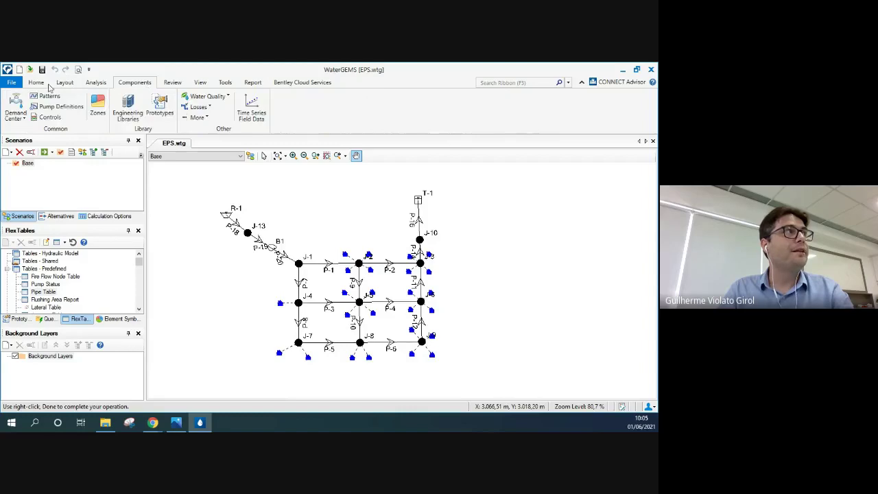
click(39, 84)
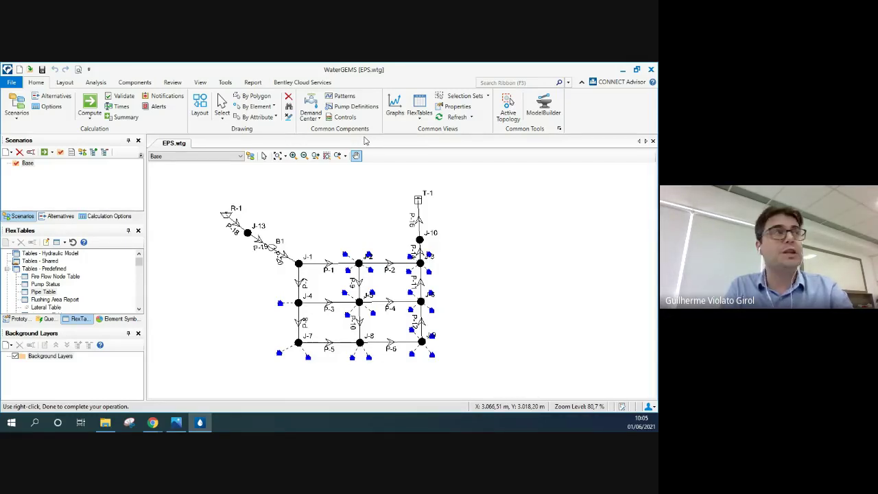
click(70, 85)
click(98, 84)
click(135, 84)
click(170, 84)
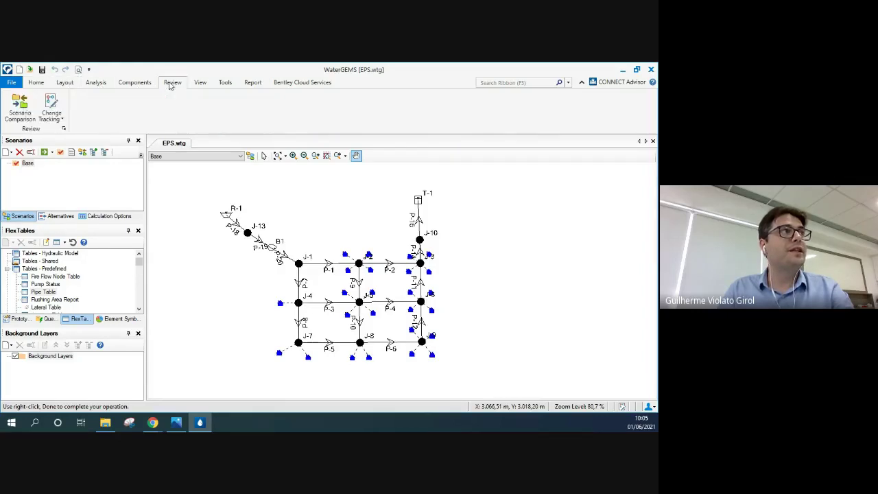
click(198, 84)
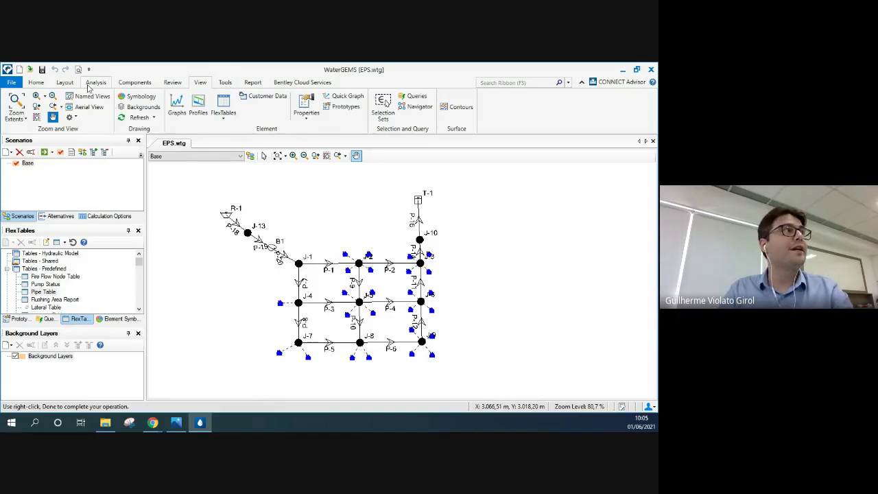
click(42, 84)
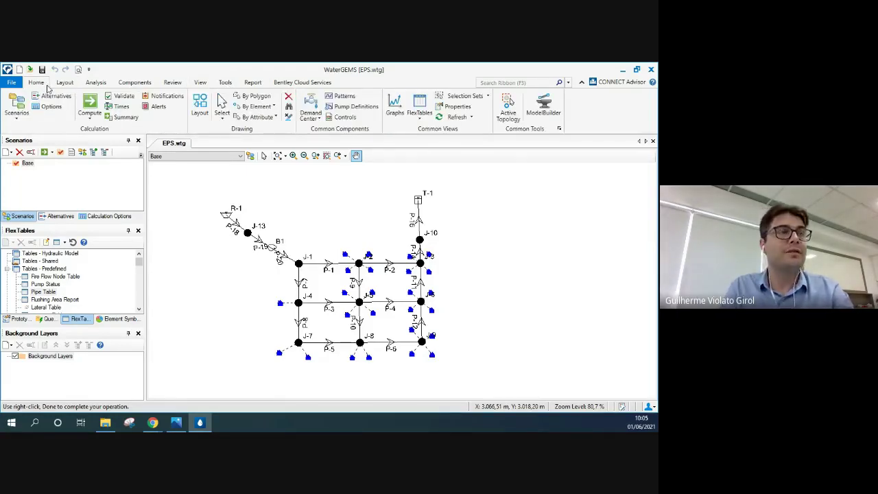
drag(355, 213, 367, 200)
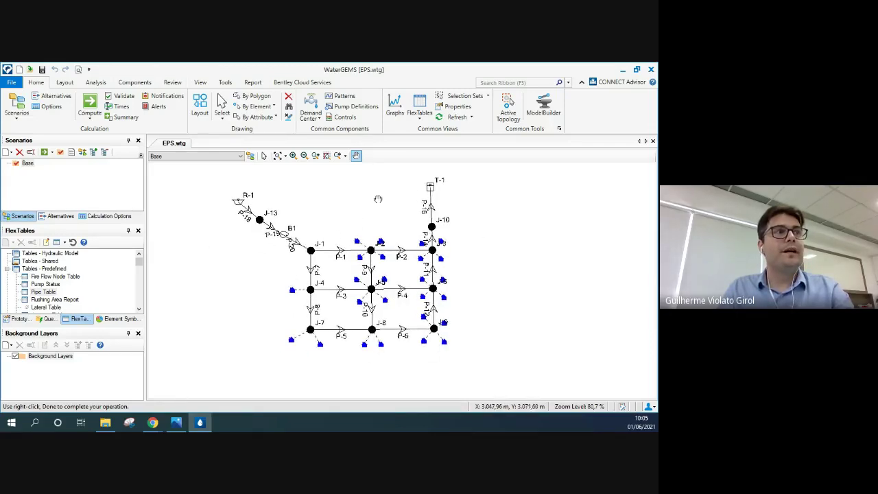
scroll(294, 225, up, 3)
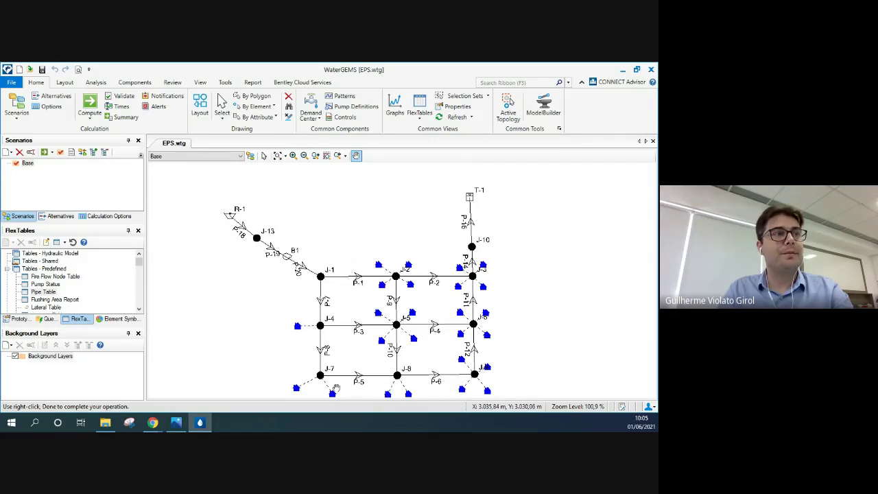
drag(419, 238, 410, 223)
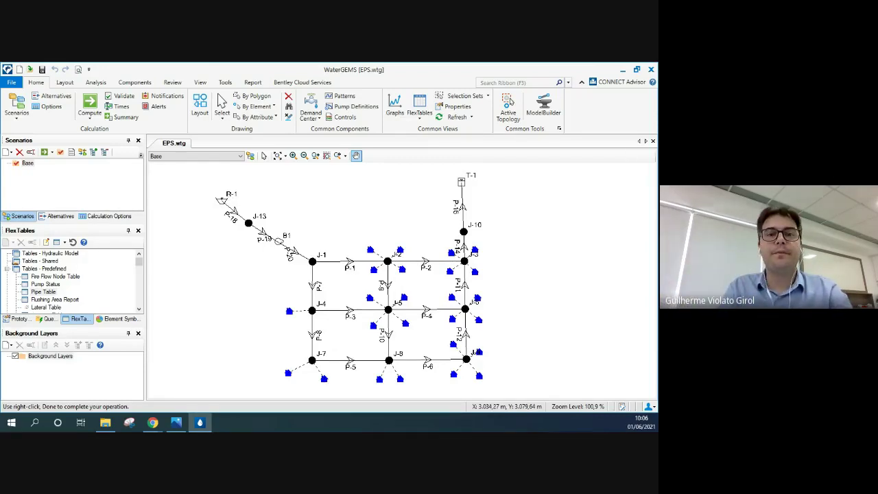
key(alt+Tab)
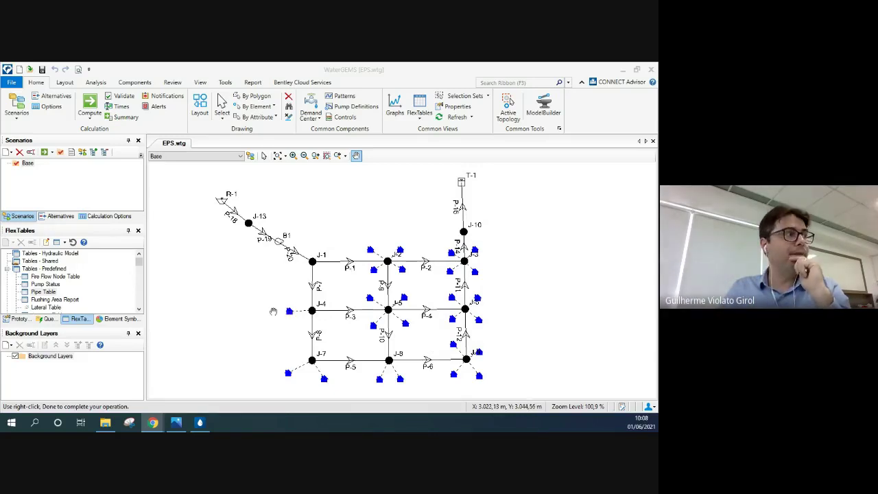
Step: Inspect the base demand and demand pattern in the properties of the customer meters connected to junction J-2
click(264, 156)
scroll(419, 256, up, 4)
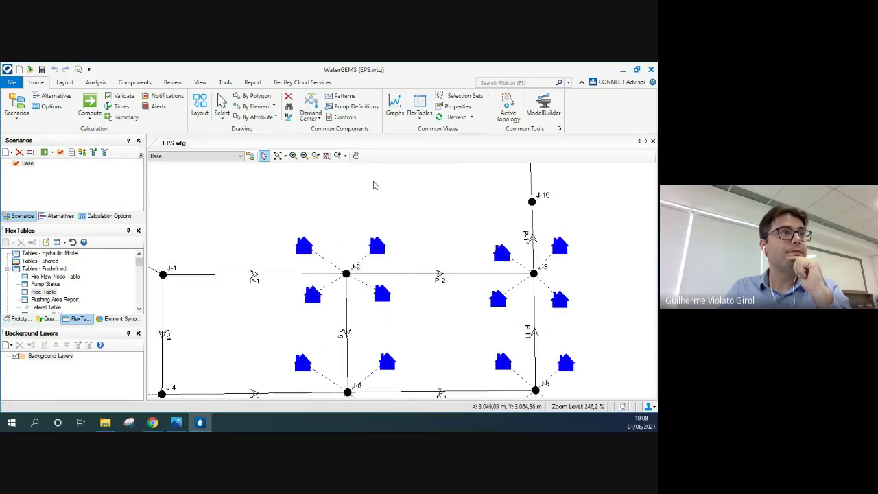
click(356, 155)
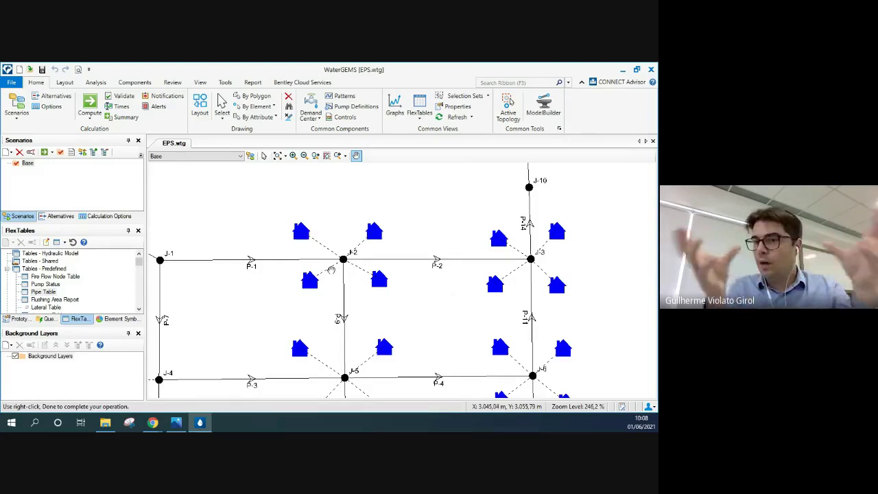
click(264, 156)
double_click(373, 231)
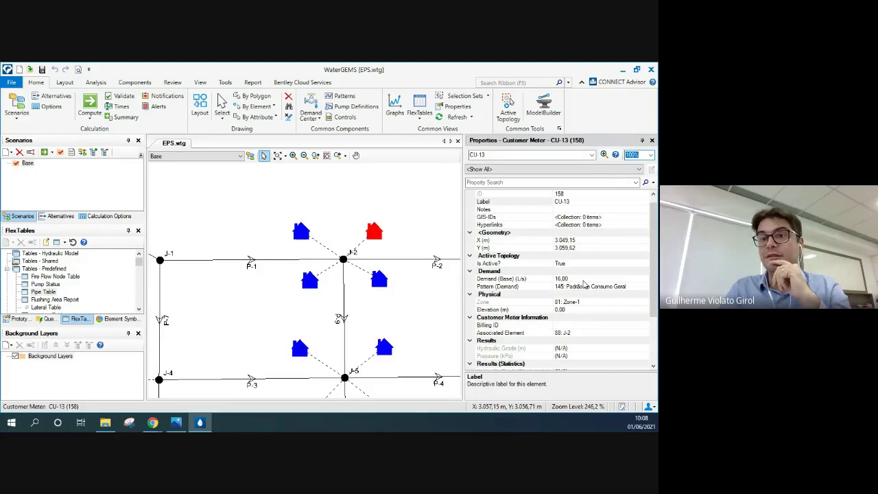
click(383, 282)
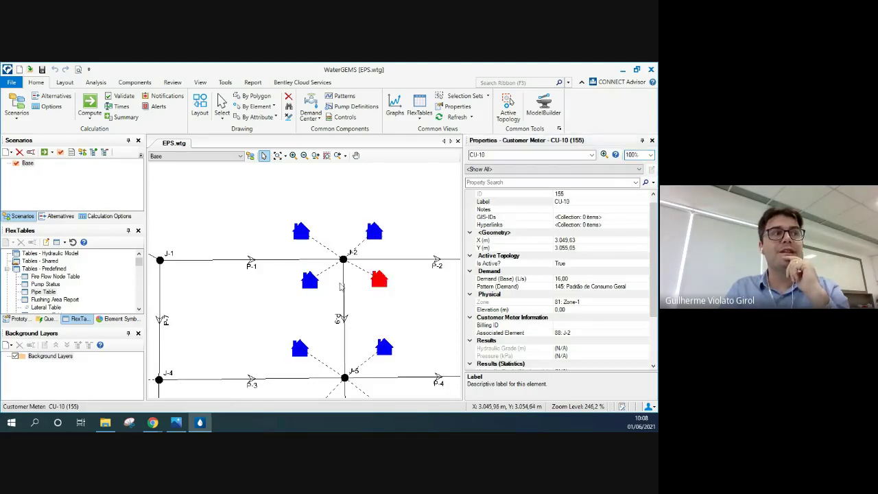
click(310, 281)
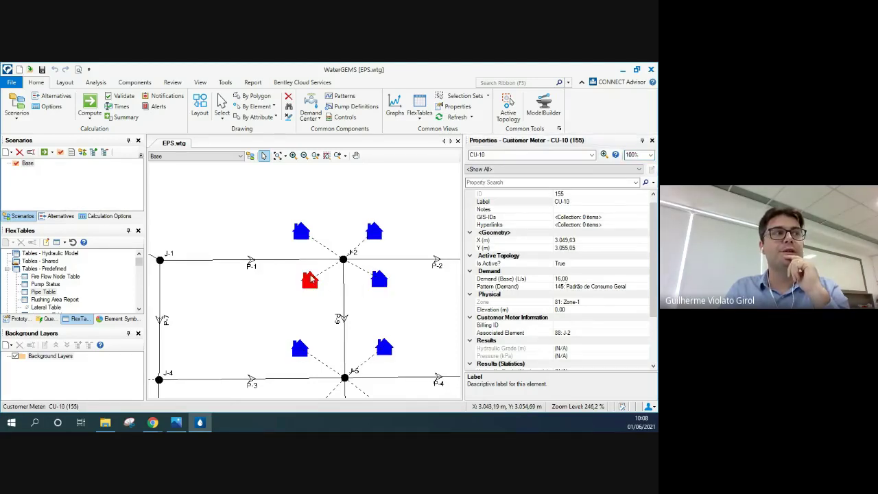
click(301, 233)
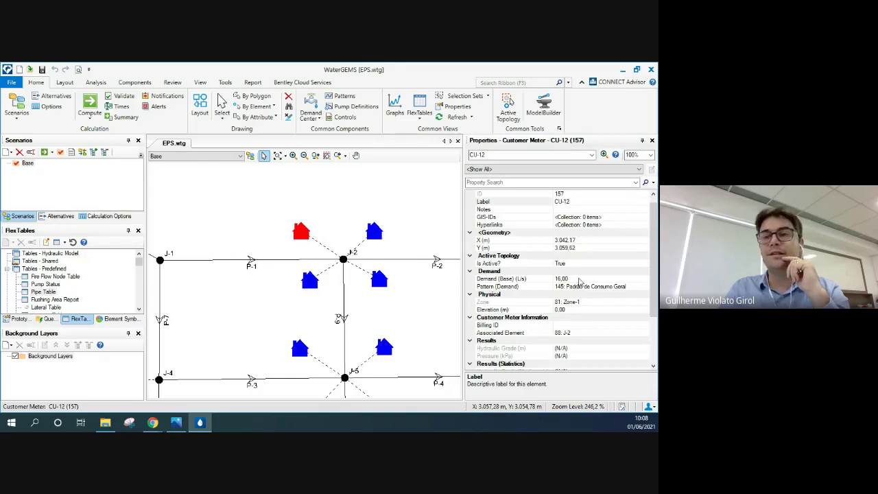
click(651, 142)
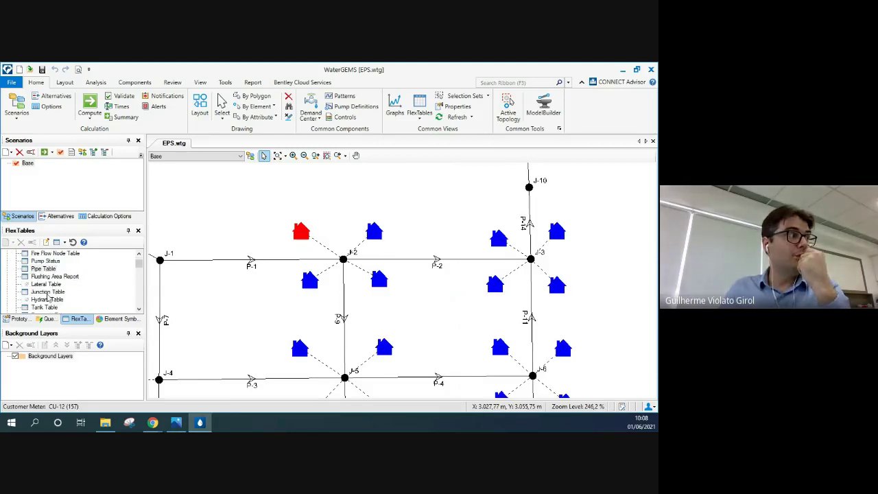
Step: Review the Customer Meter Table, check the statistics of its Demand (Base) column, and close the table
scroll(54, 291, down, 5)
double_click(55, 284)
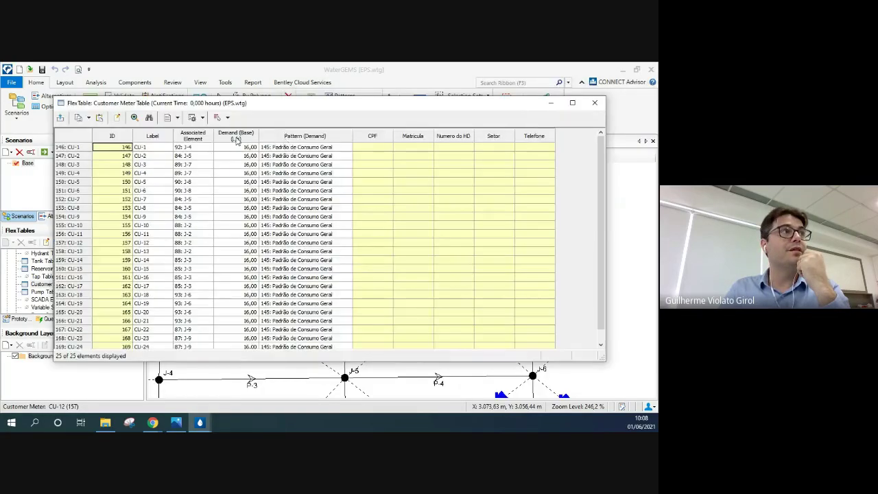
right_click(236, 140)
click(266, 153)
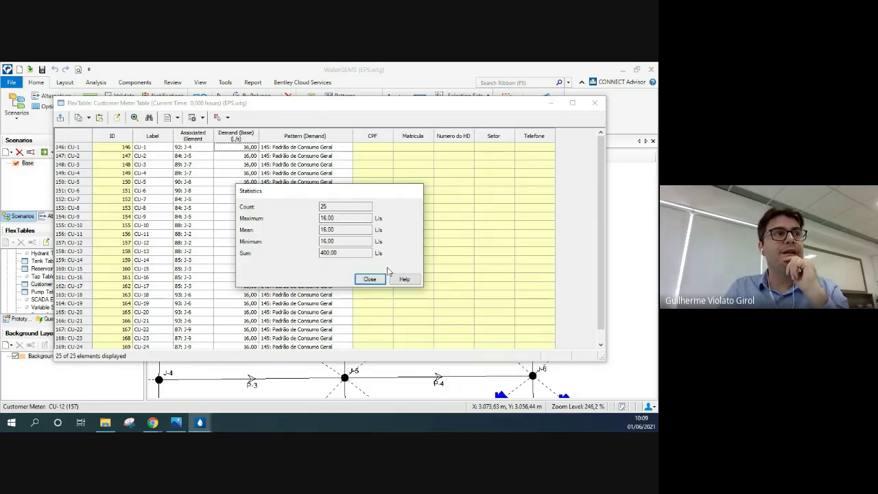
click(372, 279)
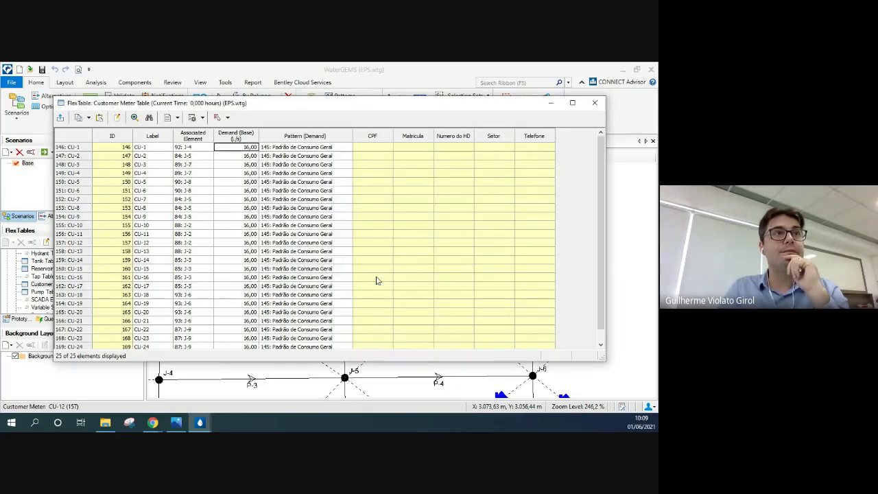
click(593, 103)
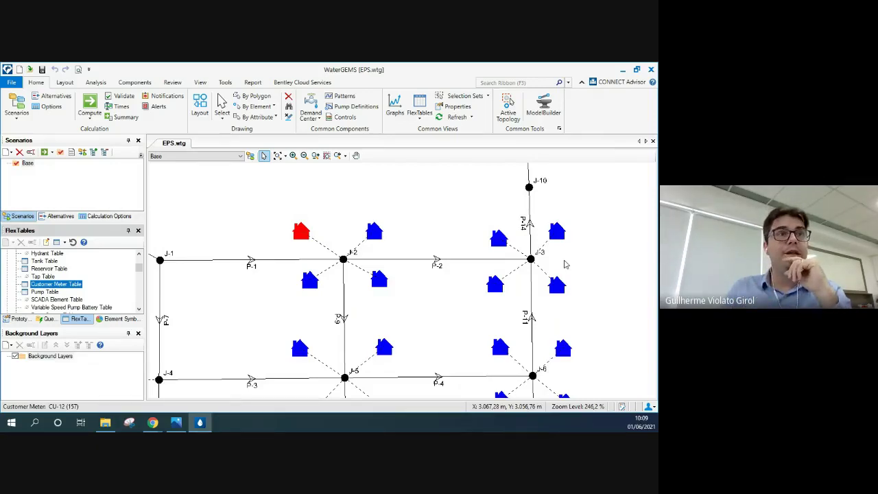
Step: Review the hourly multipliers and curve of the hydraulic pattern Padrão de Consumo Geral, and close the pattern definitions
click(356, 155)
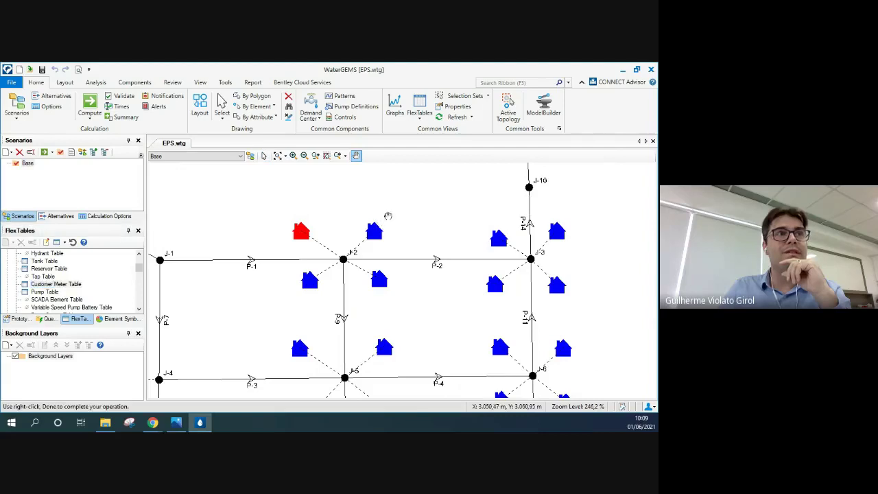
scroll(388, 216, down, 6)
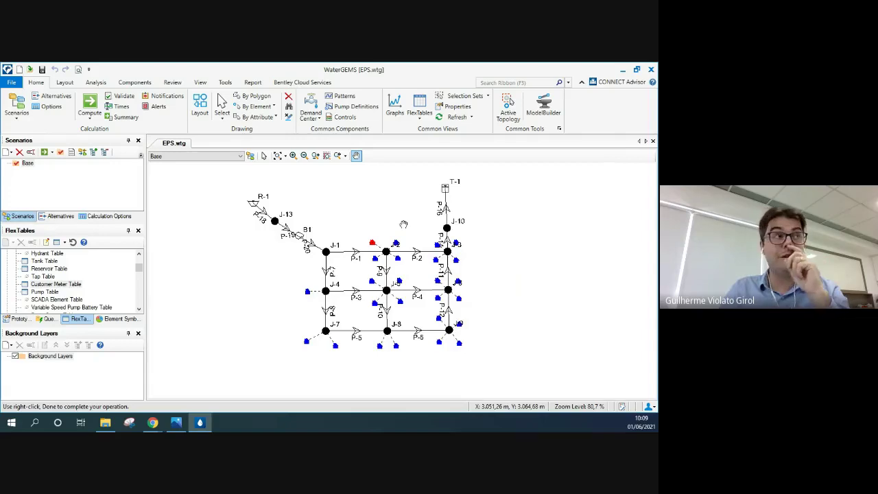
click(349, 100)
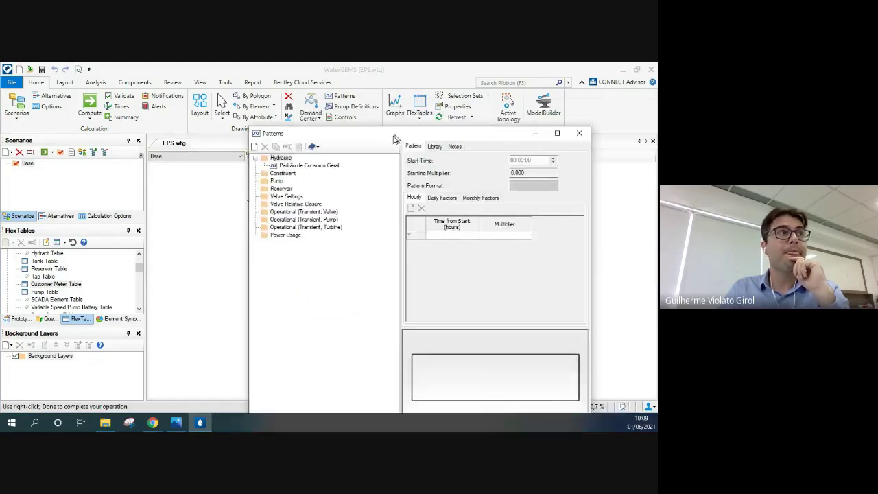
drag(394, 137, 257, 74)
click(204, 175)
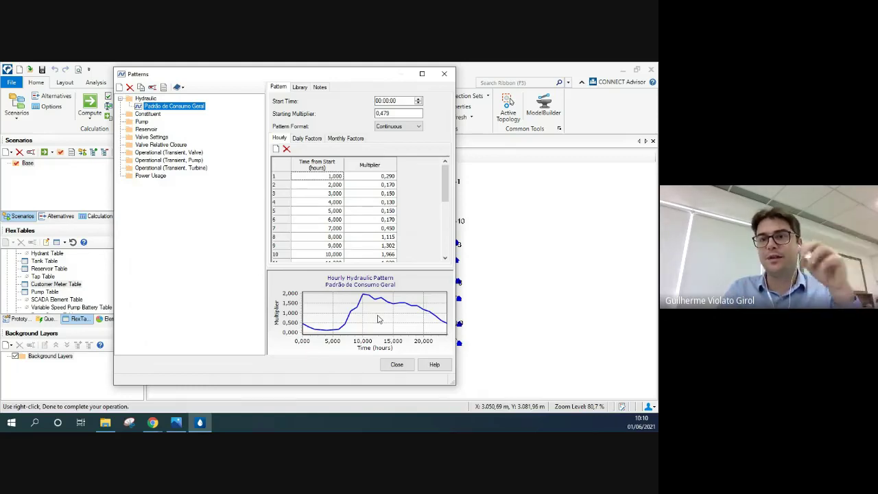
click(406, 369)
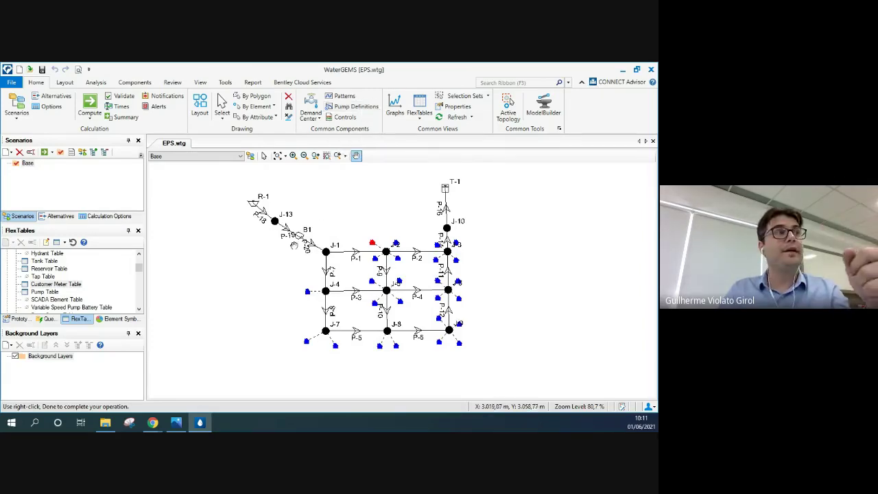
Step: Locate pump B1 in the network and examine the head and efficiency settings of the ERAT-01 pump definition
scroll(299, 240, up, 4)
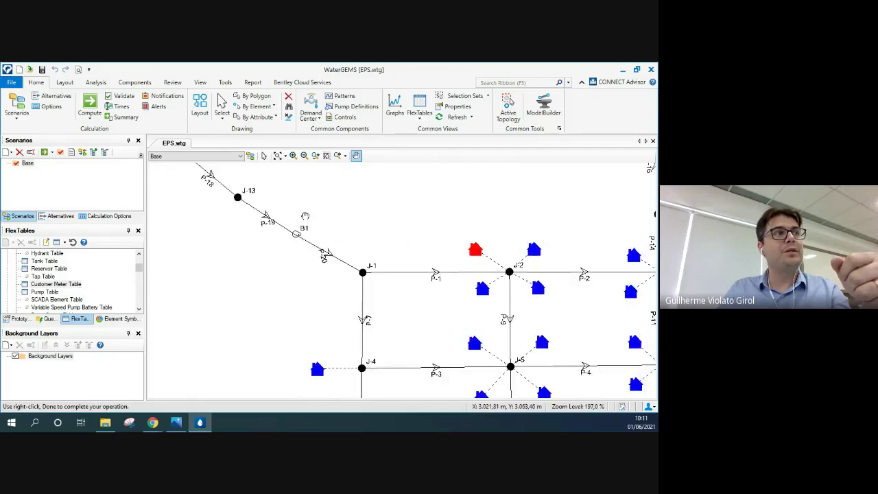
click(262, 157)
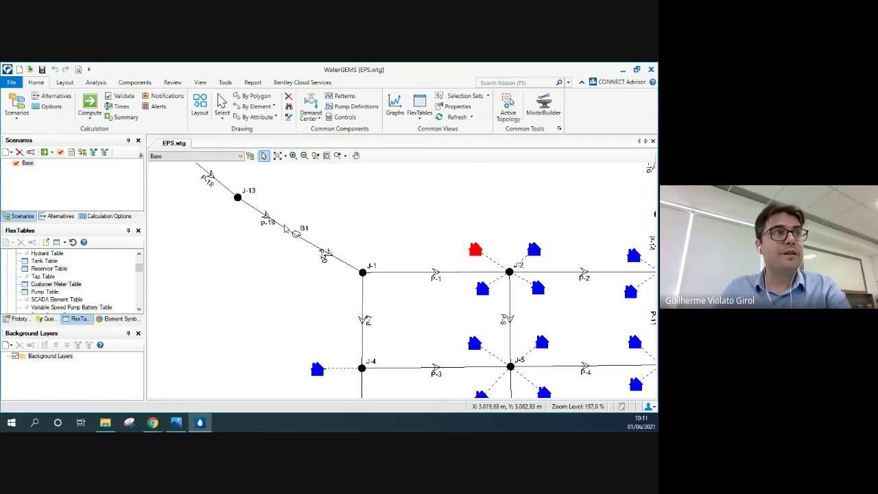
scroll(287, 230, down, 2)
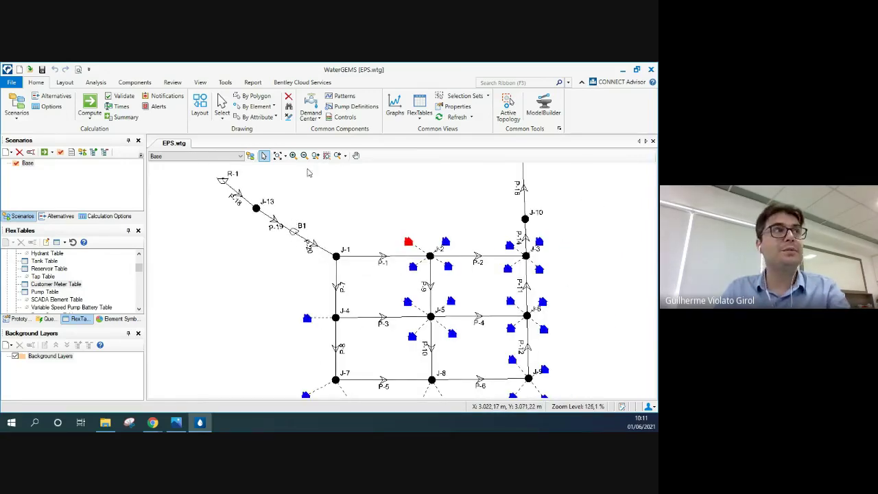
click(356, 107)
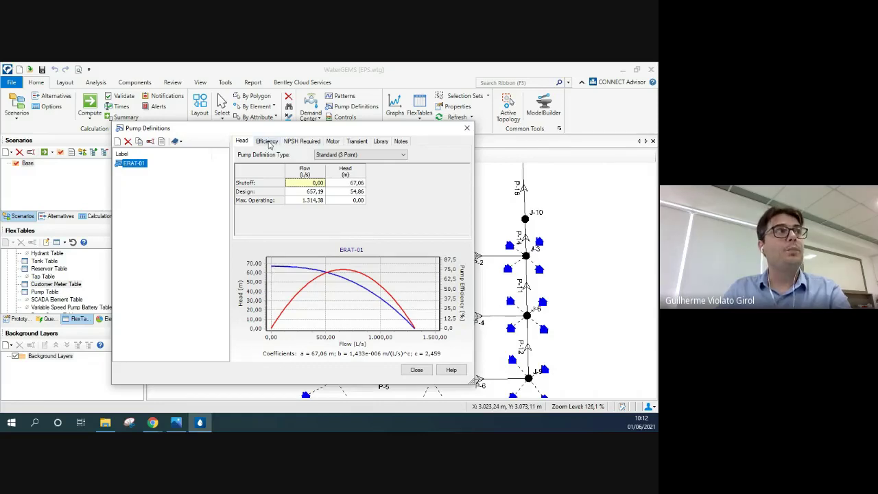
click(267, 141)
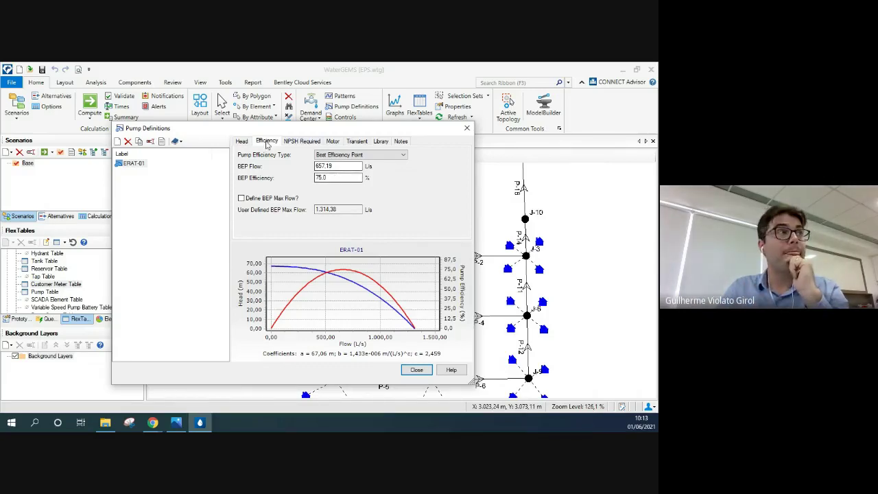
click(244, 142)
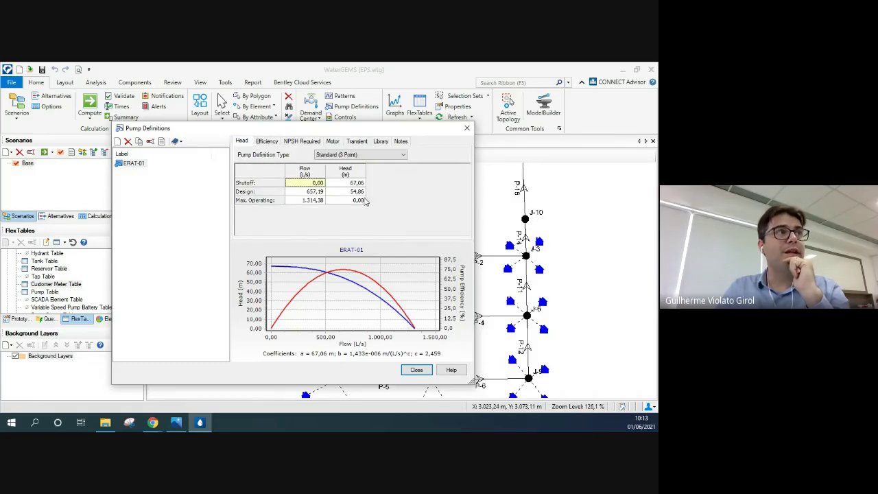
click(266, 142)
click(245, 142)
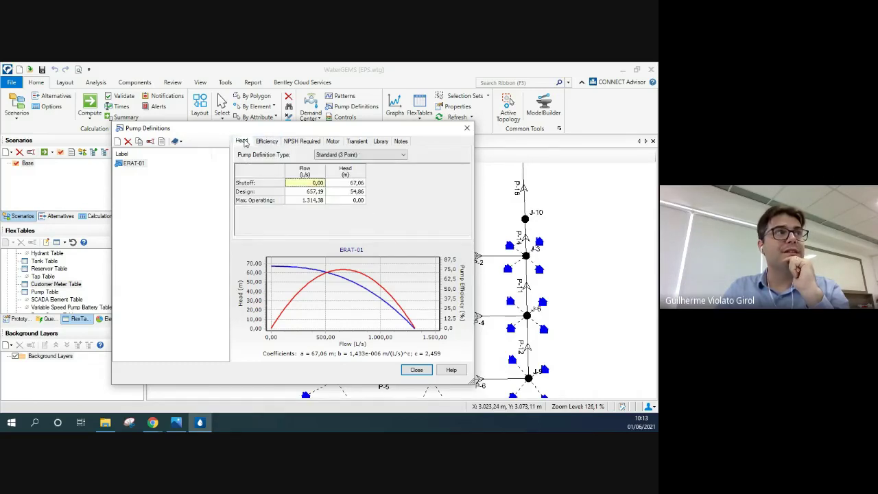
click(266, 141)
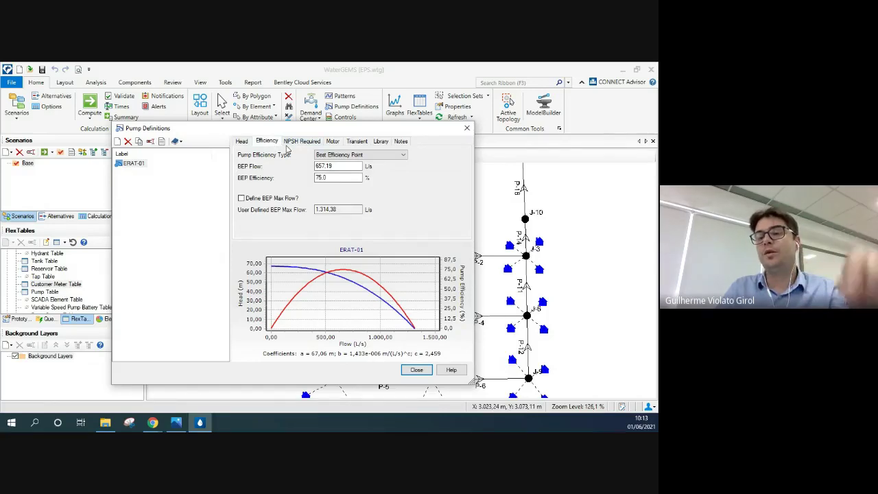
click(245, 142)
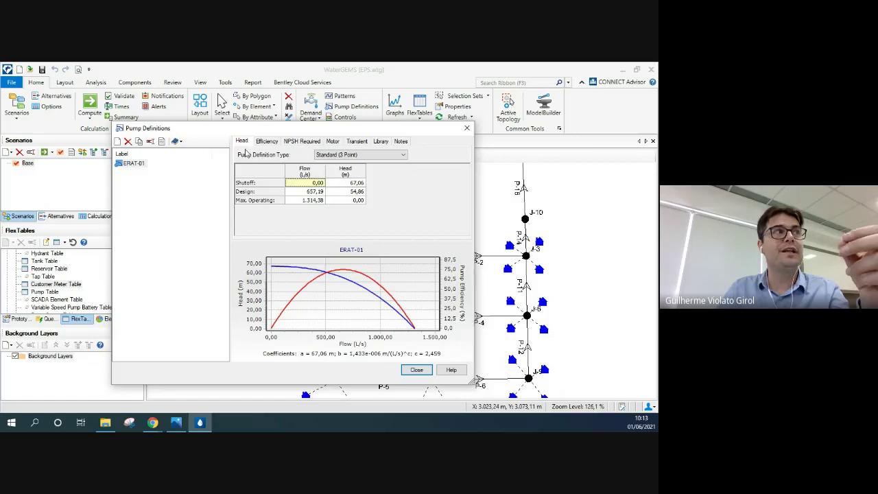
click(266, 141)
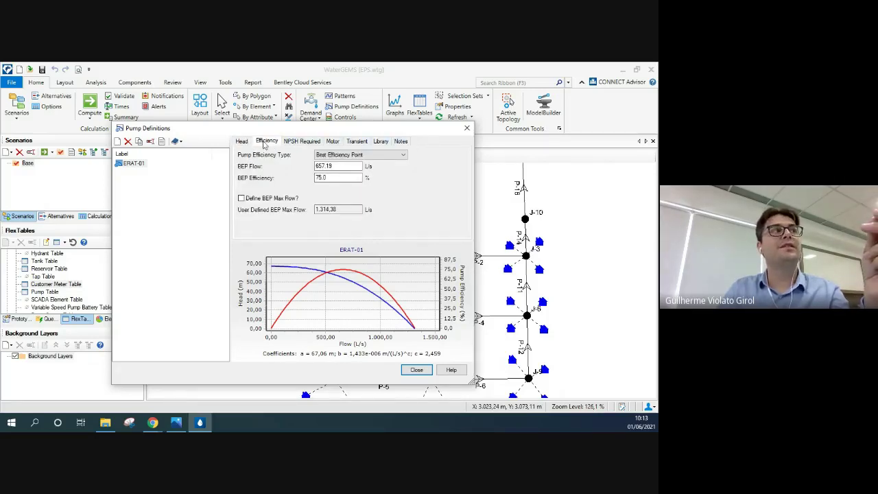
Step: Recheck the head points of the ERAT-01 pump definition and close the pump definitions
click(245, 142)
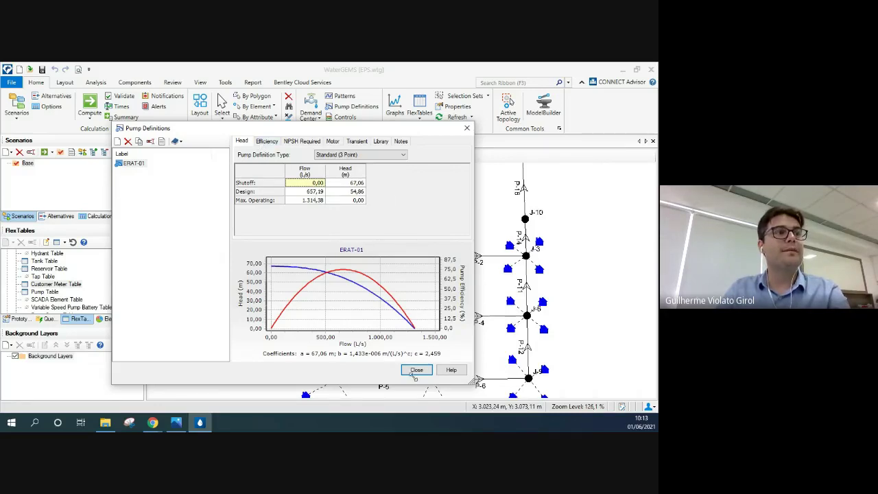
click(416, 370)
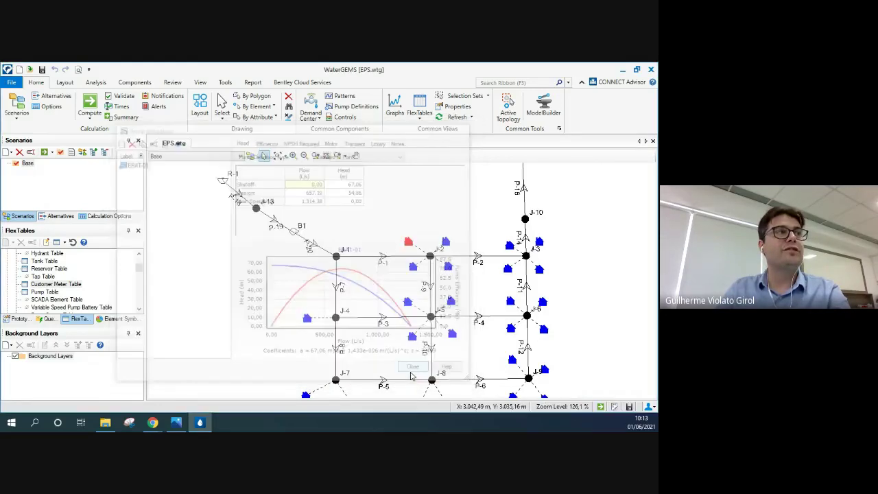
Step: Inspect the properties of pump B1 and its neighbouring elements, check B1's assigned pump definition, and close the properties
double_click(294, 233)
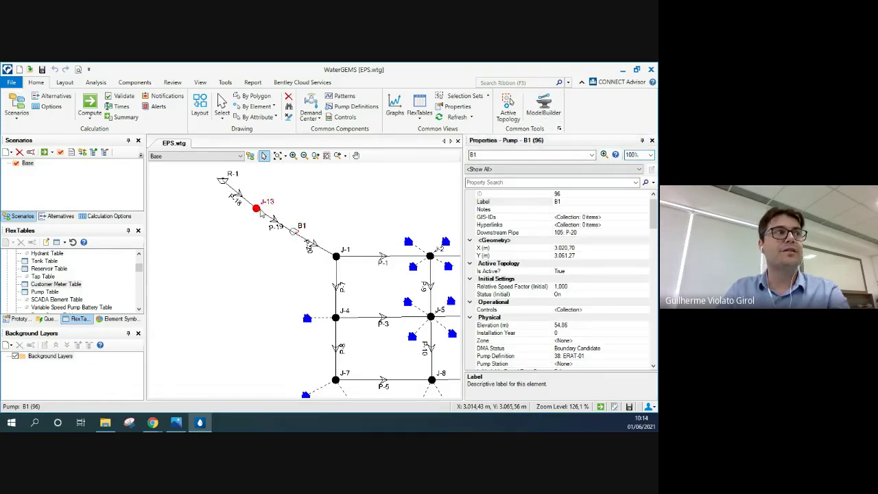
click(258, 209)
click(280, 223)
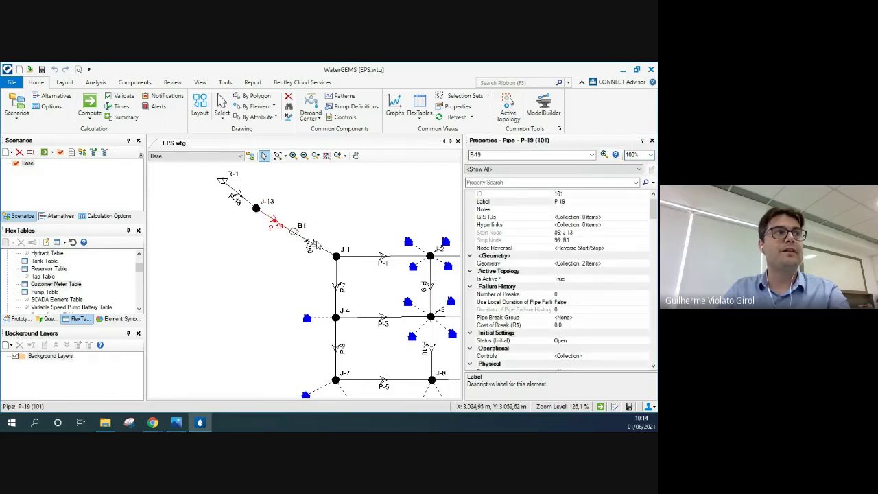
click(316, 247)
click(336, 258)
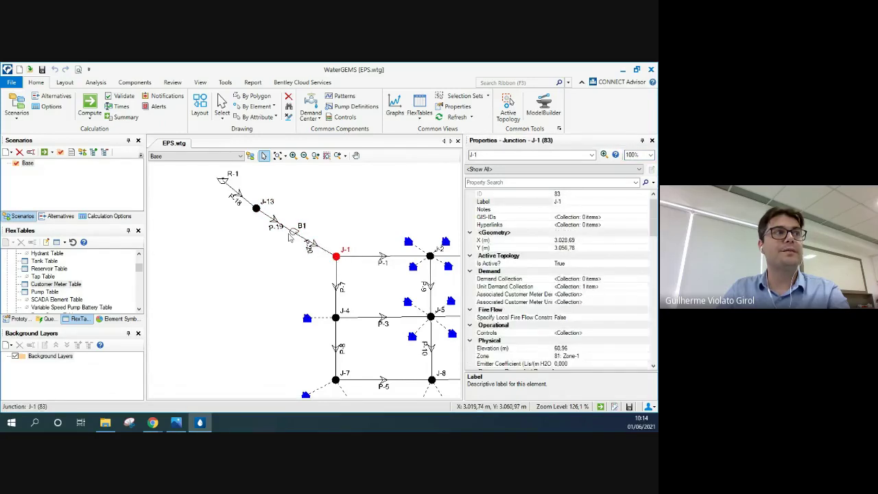
click(294, 232)
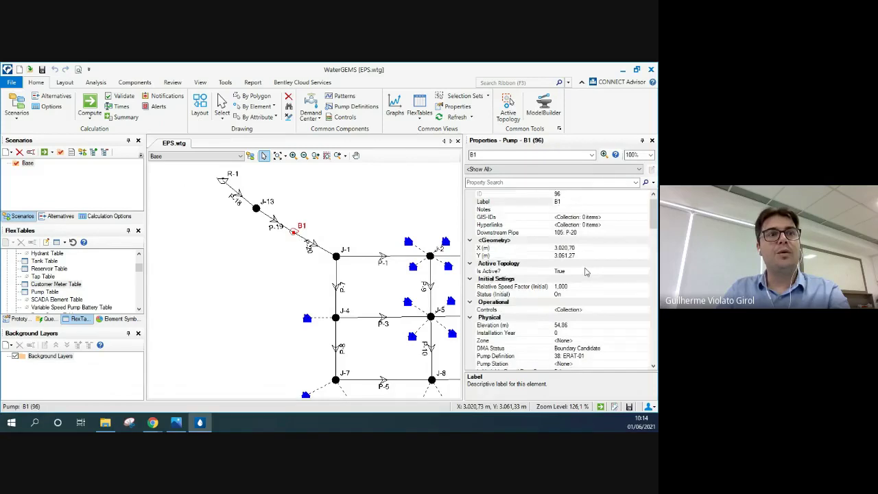
scroll(586, 271, down, 2)
click(564, 309)
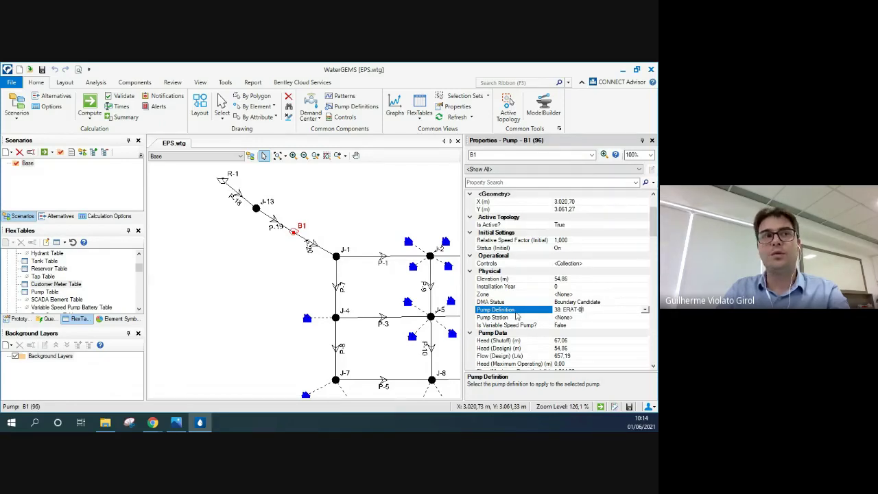
click(653, 141)
Step: Compute the Base scenario, then close the calculation summary and the user notifications
scroll(421, 220, down, 1)
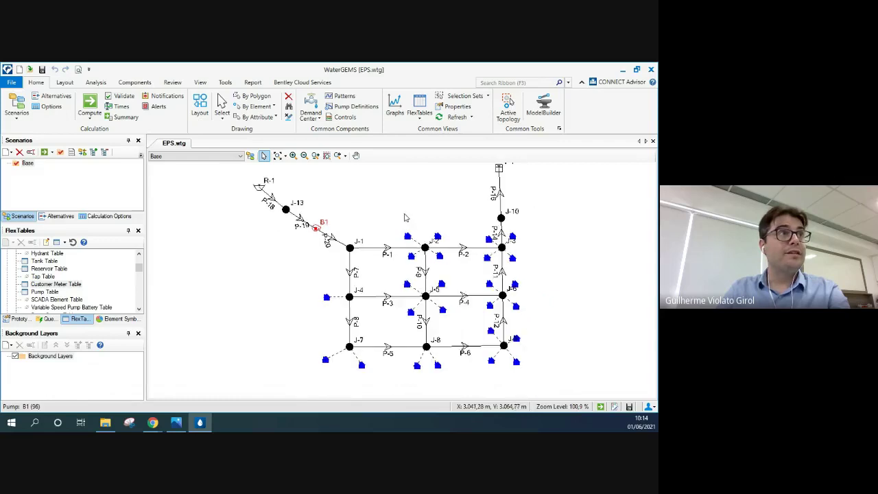
click(356, 157)
drag(424, 205, 395, 219)
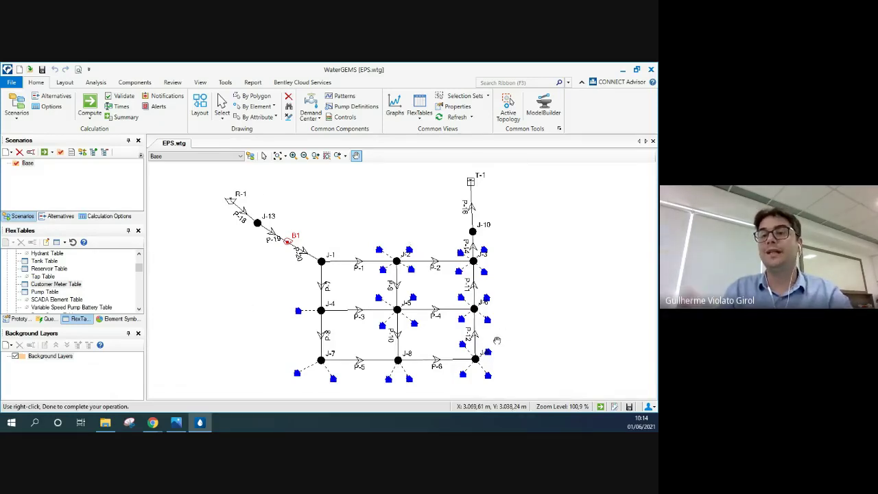
click(90, 110)
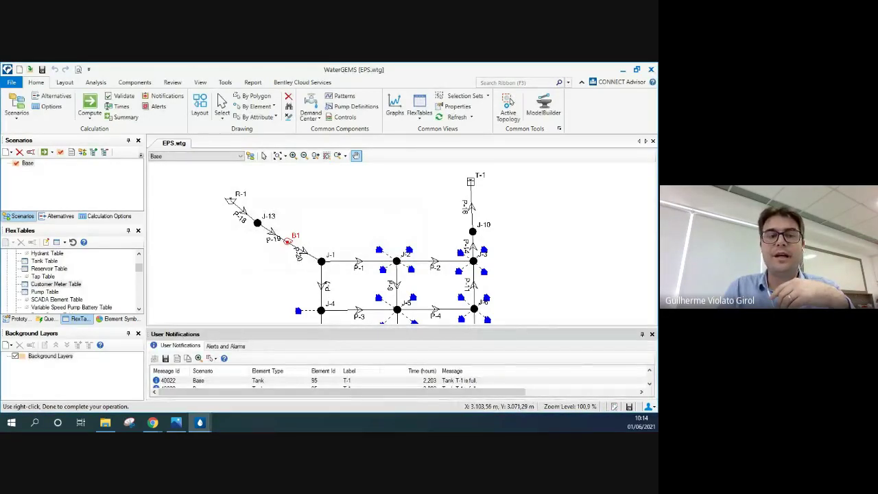
drag(658, 128, 421, 151)
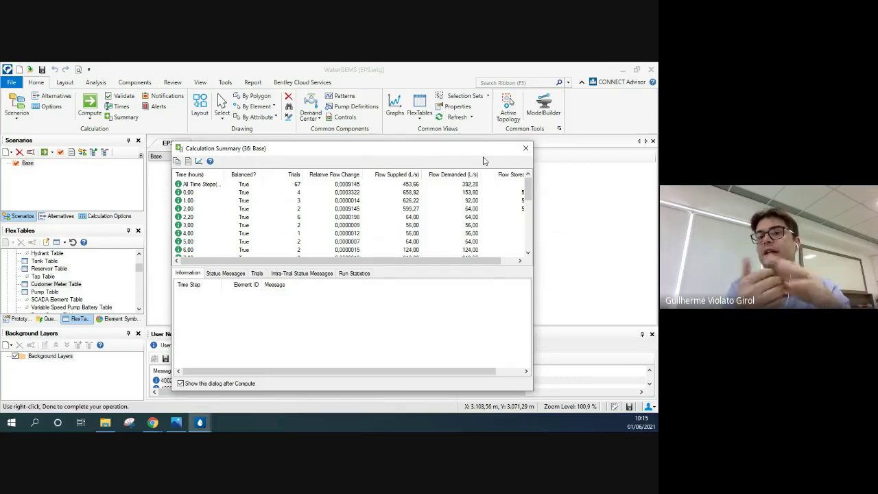
click(527, 149)
scroll(257, 205, down, 1)
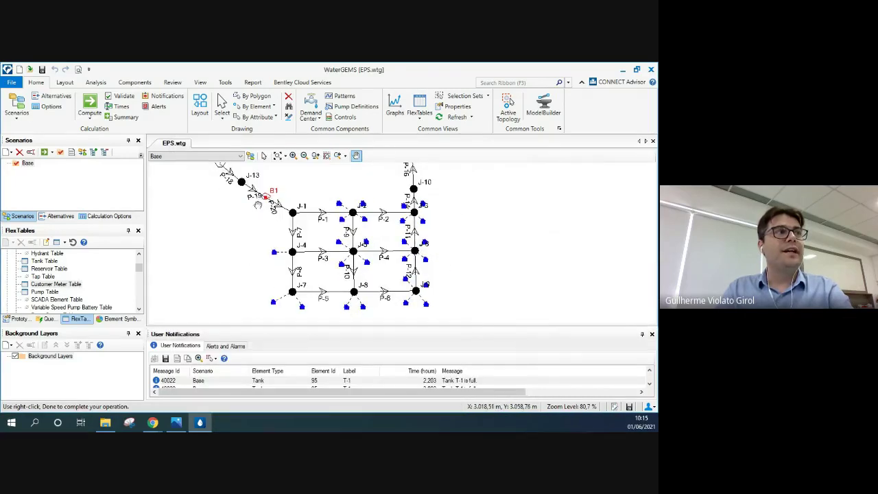
drag(399, 224, 392, 241)
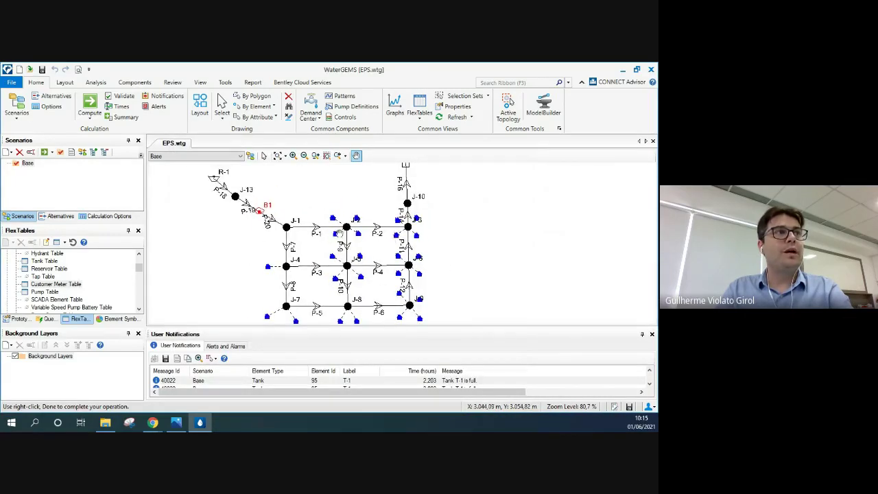
click(651, 334)
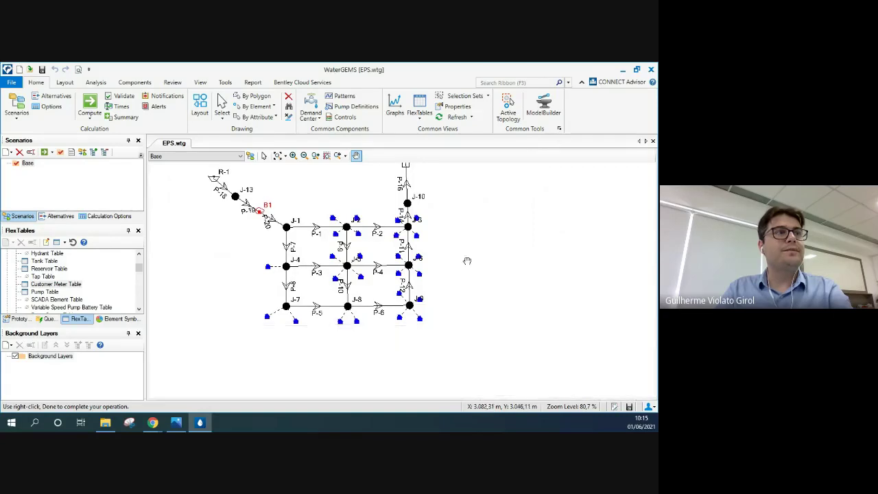
drag(449, 247, 464, 277)
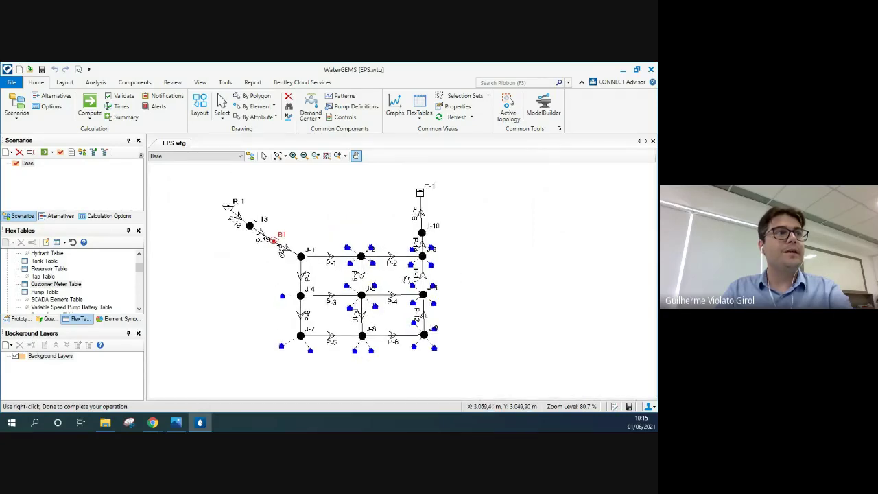
Step: Start a new color coding for the Pipe element in the element symbology
click(114, 320)
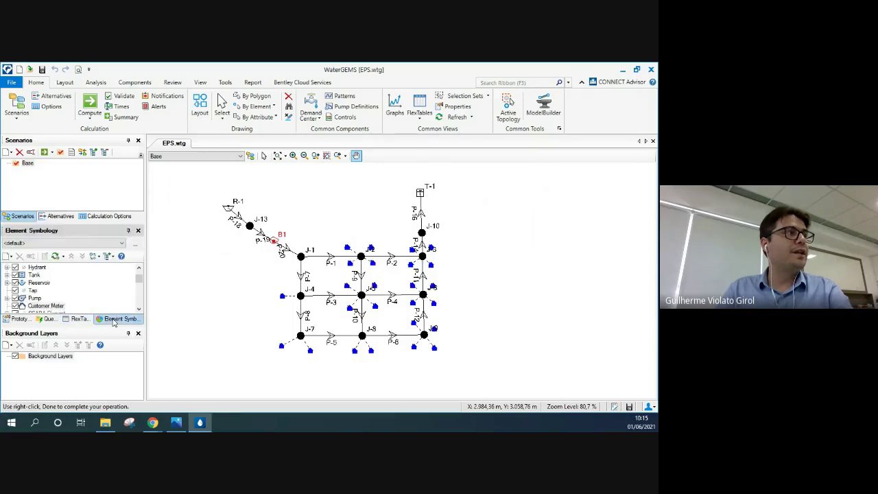
scroll(38, 292, down, 1)
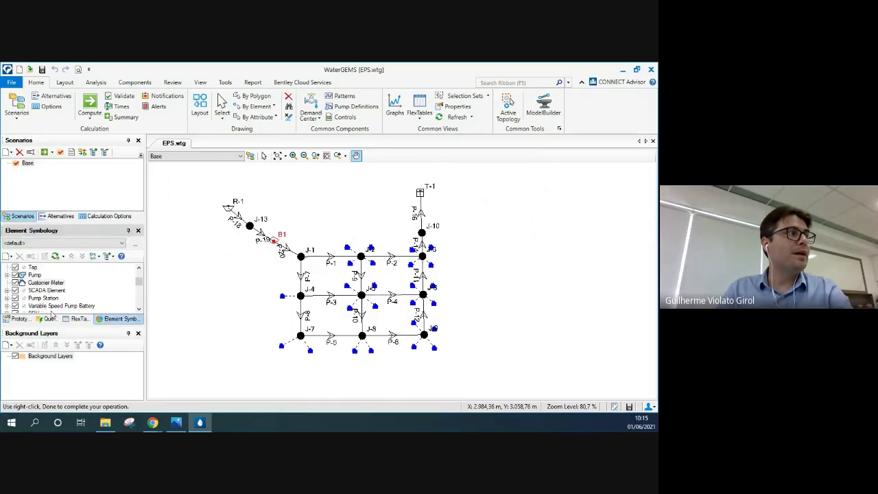
scroll(41, 278, up, 2)
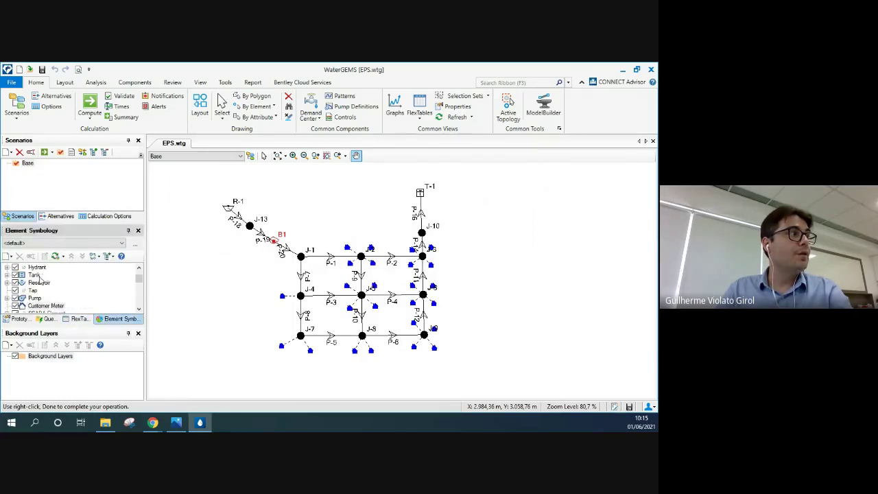
click(34, 268)
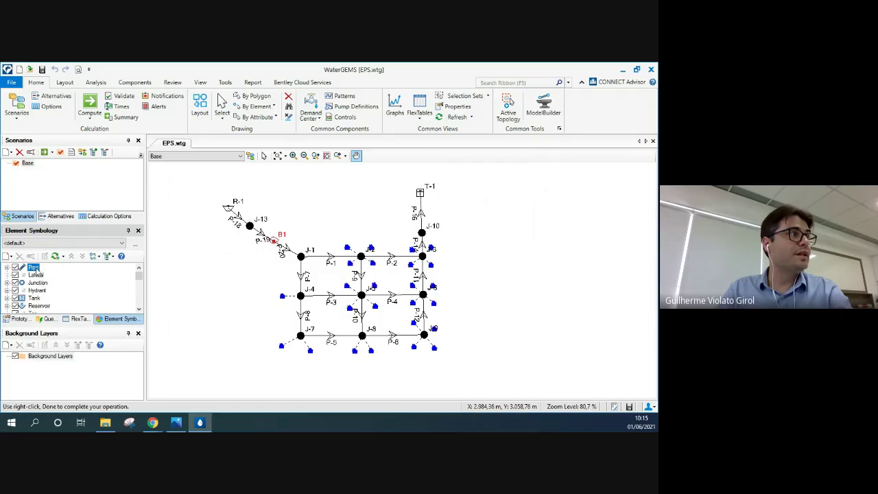
double_click(34, 271)
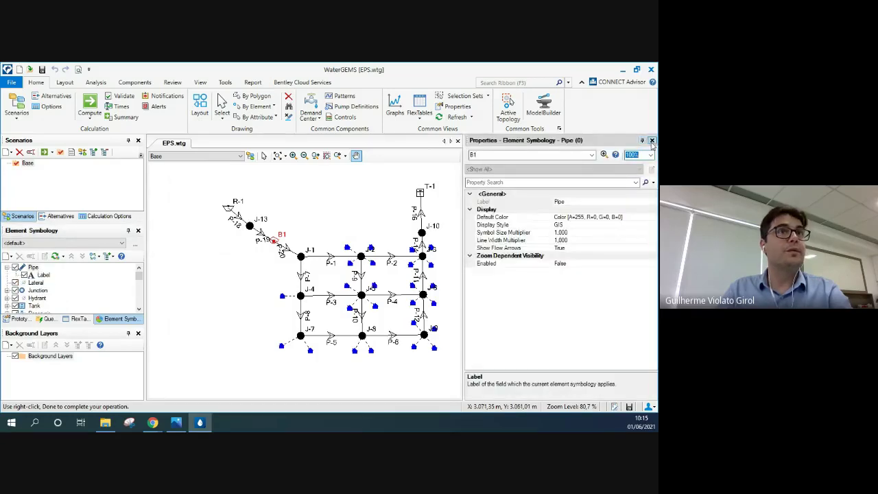
right_click(36, 269)
mouse_move(77, 276)
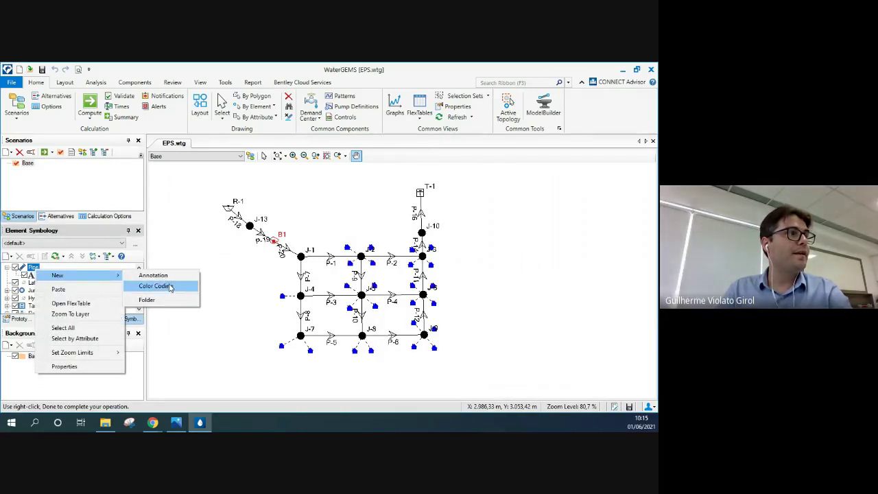
click(170, 287)
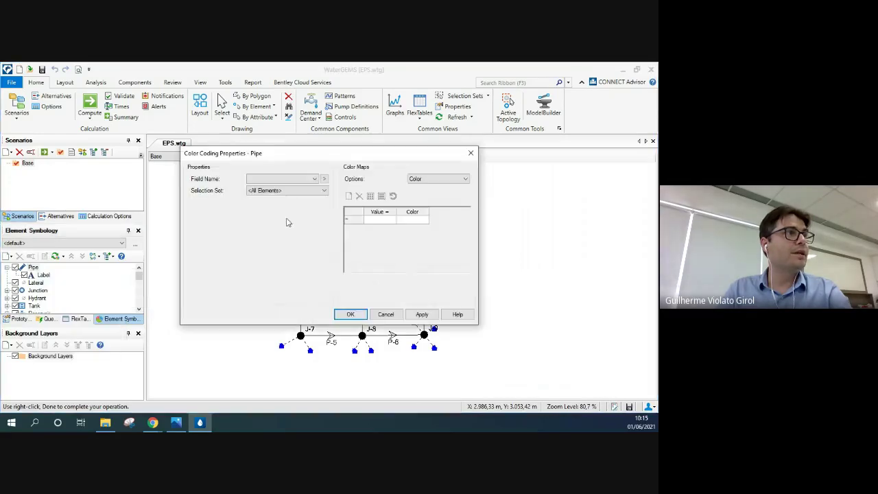
Step: Color code all pipes by Flow (Absolute), using the calculated full range in 5 steps with initialized colors
click(313, 179)
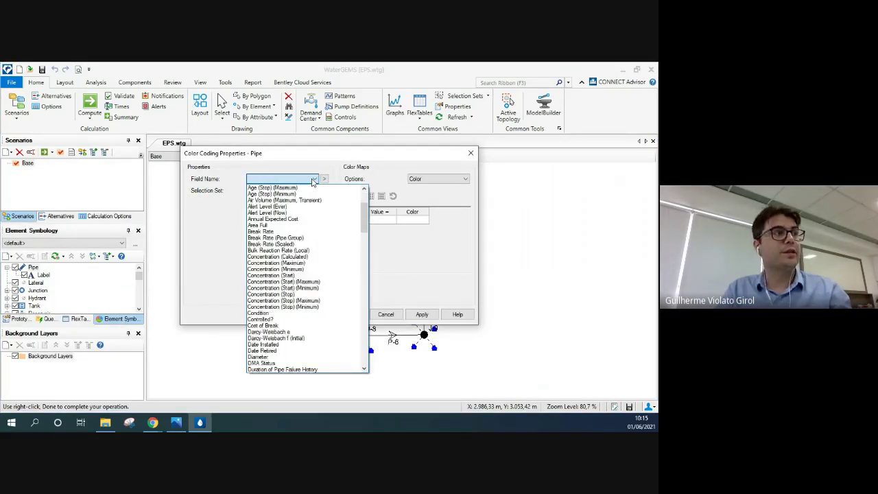
scroll(273, 338, down, 1)
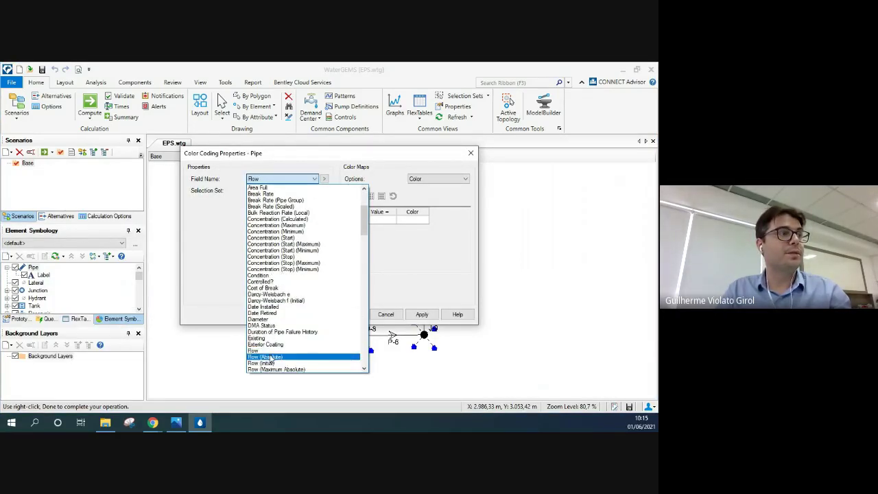
click(274, 356)
click(307, 218)
click(300, 230)
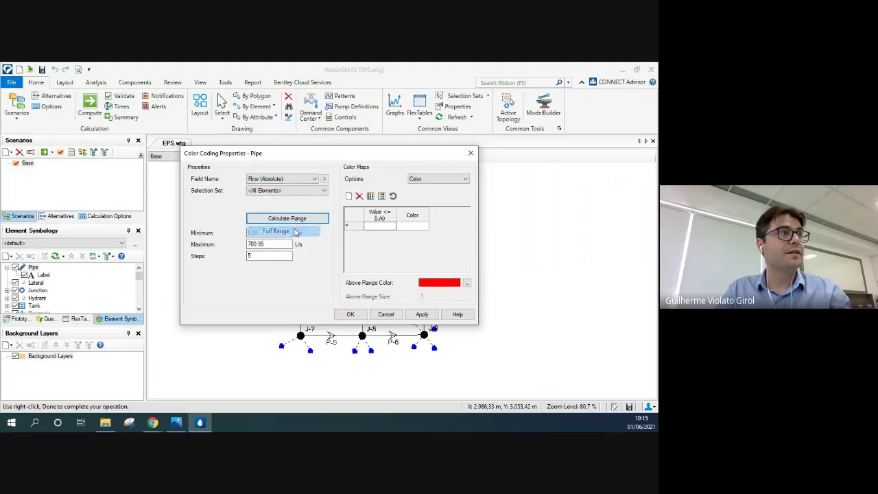
click(371, 197)
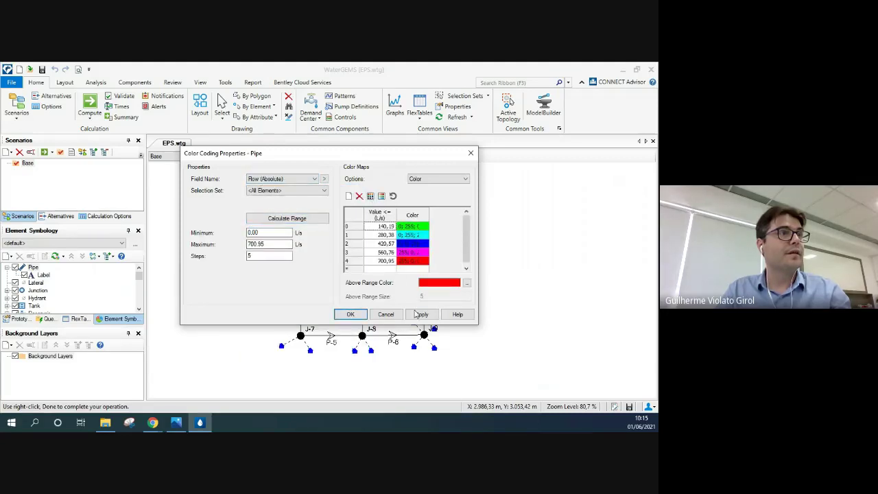
click(350, 314)
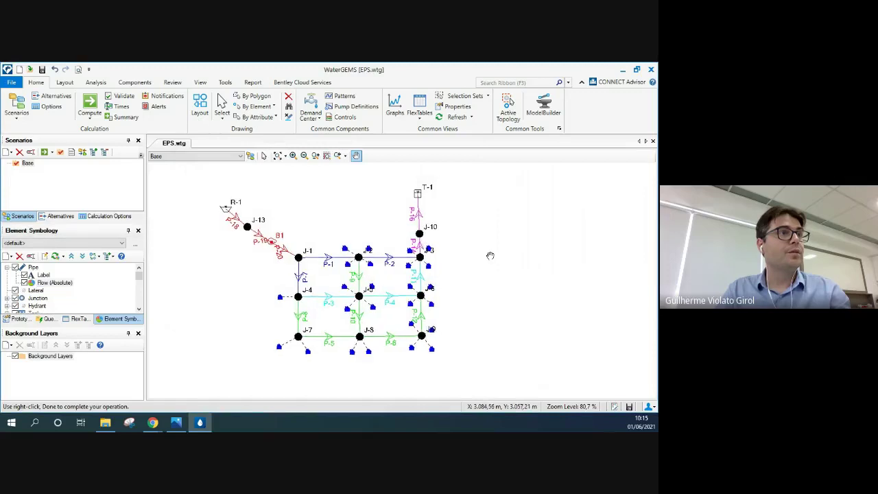
Step: Hide the customer meters in the network drawing through the element symbology
drag(490, 254, 475, 260)
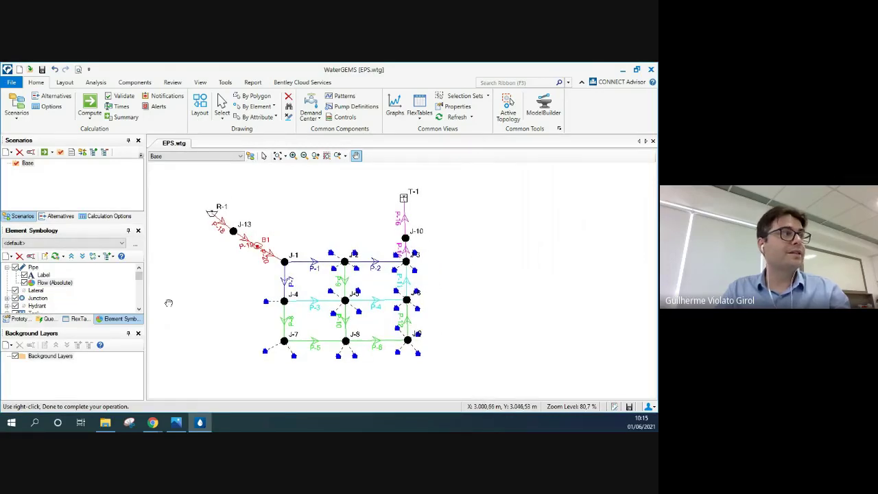
scroll(62, 293, down, 1)
scroll(60, 293, down, 2)
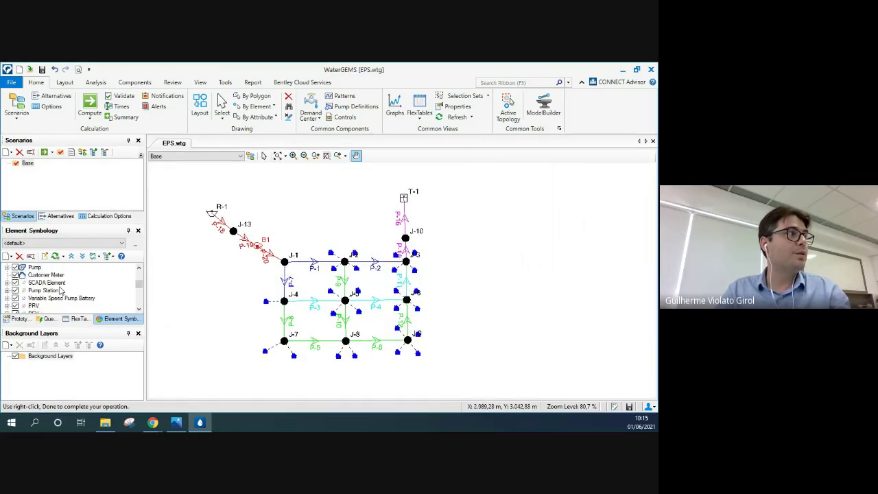
click(16, 275)
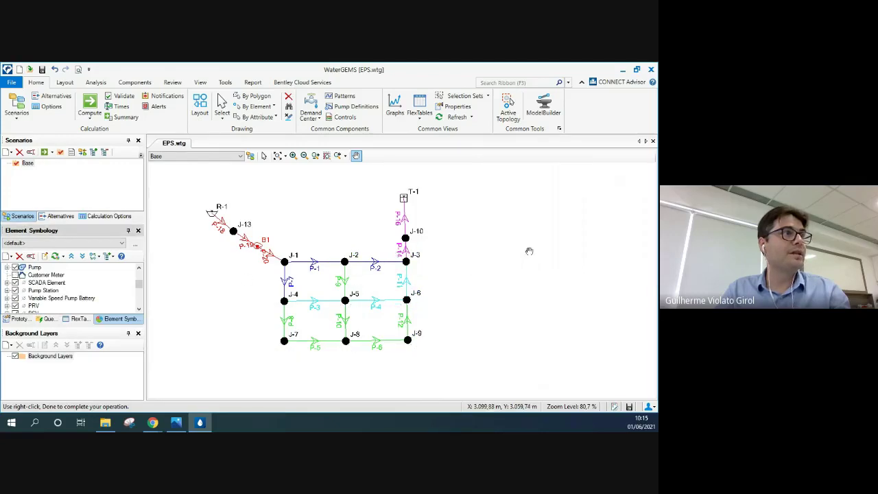
drag(529, 249, 533, 252)
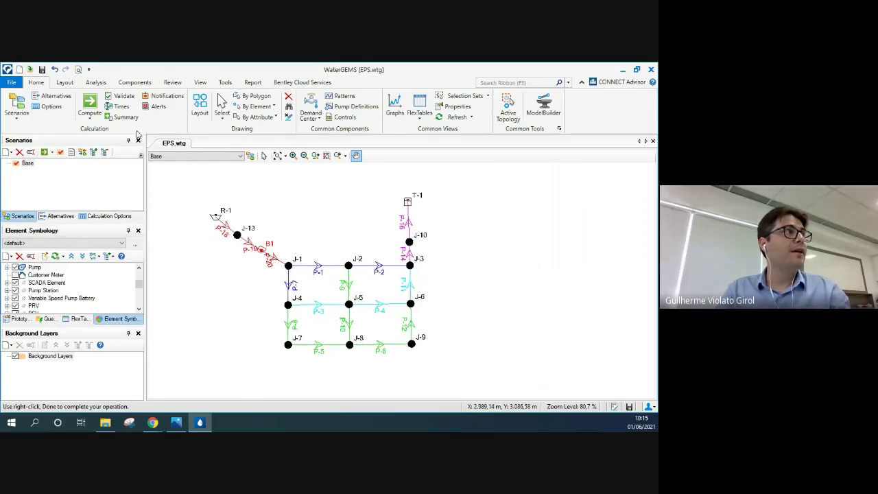
Step: Play the simulation in the Time Browser at 1-hour increments to examine pipe flow changes, and close the browser
click(123, 108)
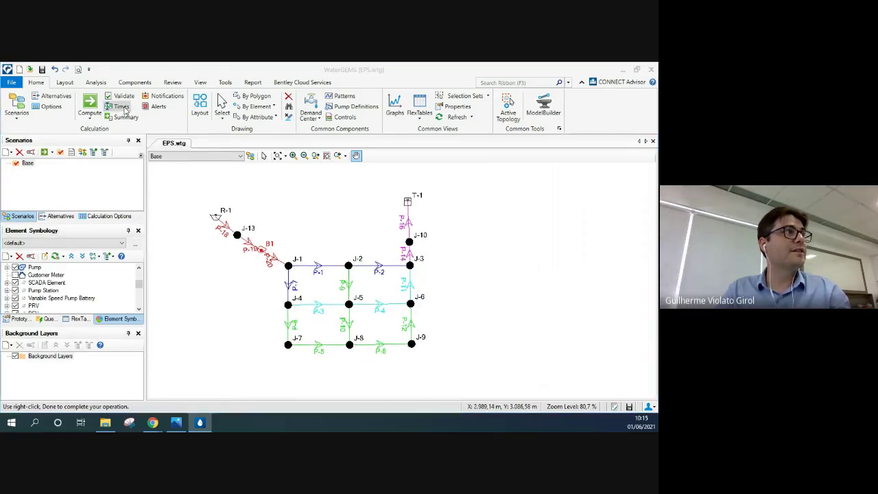
mouse_move(536, 238)
mouse_down()
mouse_move(220, 241)
mouse_move(138, 229)
mouse_move(152, 203)
mouse_up()
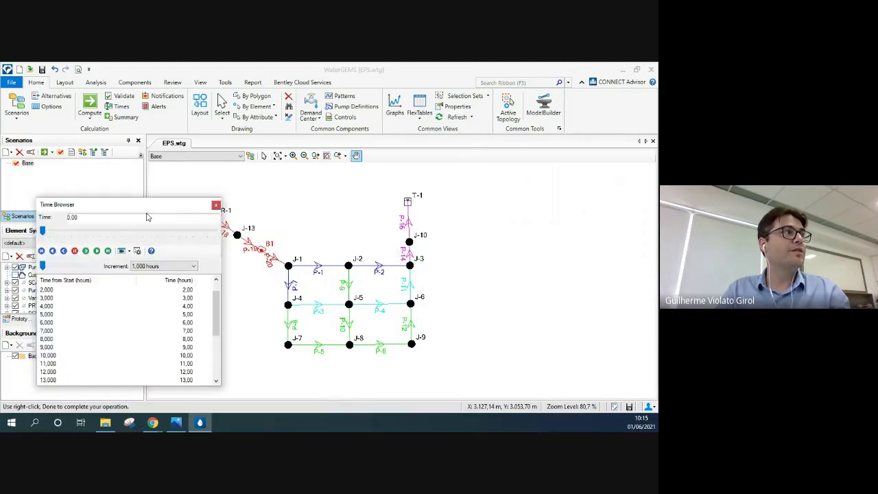
click(96, 250)
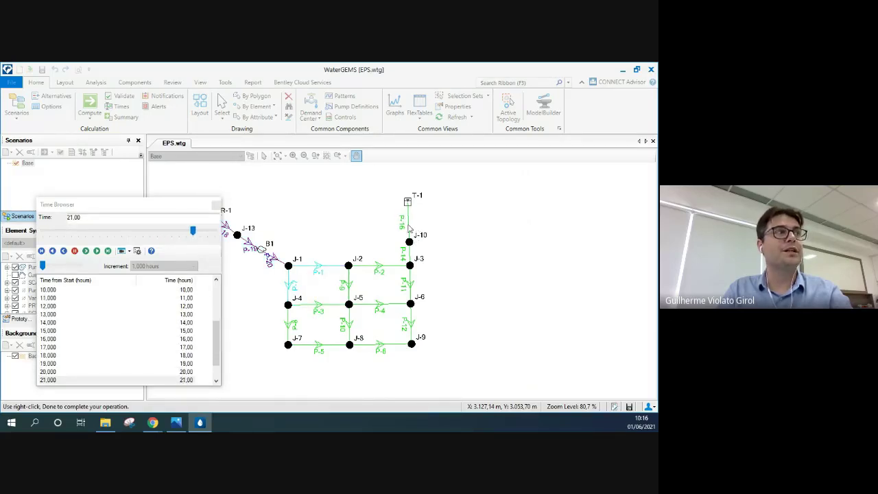
click(216, 205)
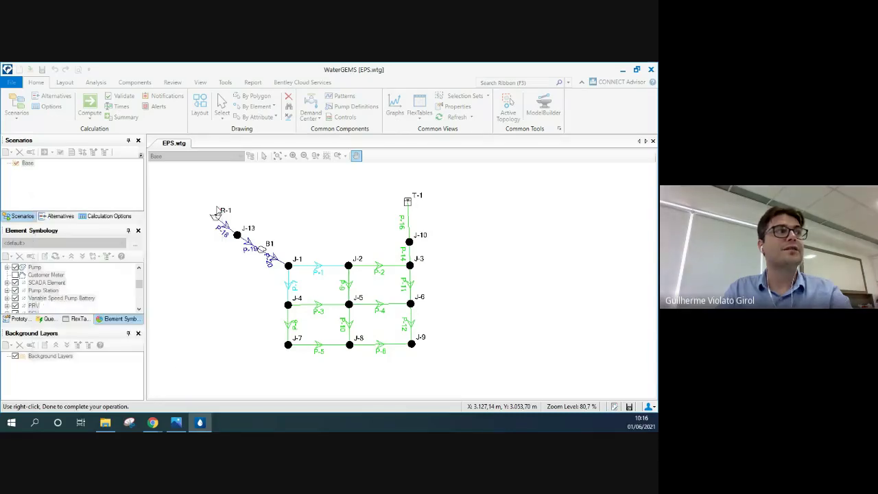
click(264, 156)
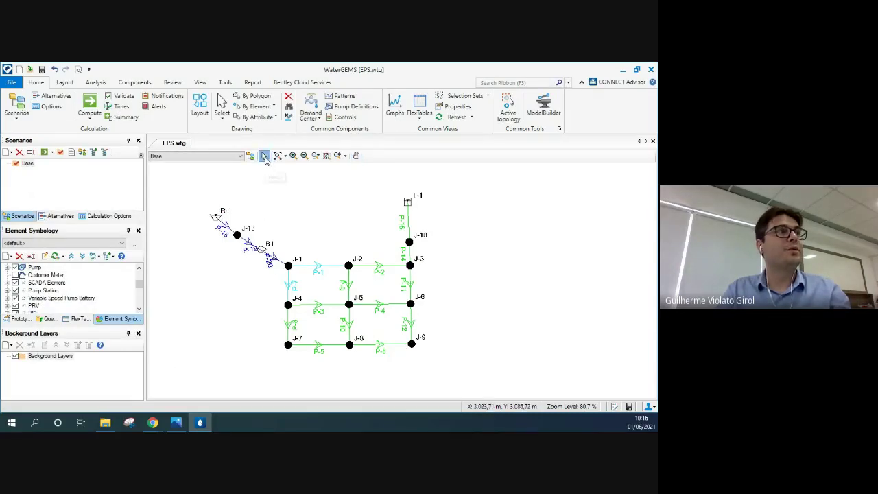
click(262, 250)
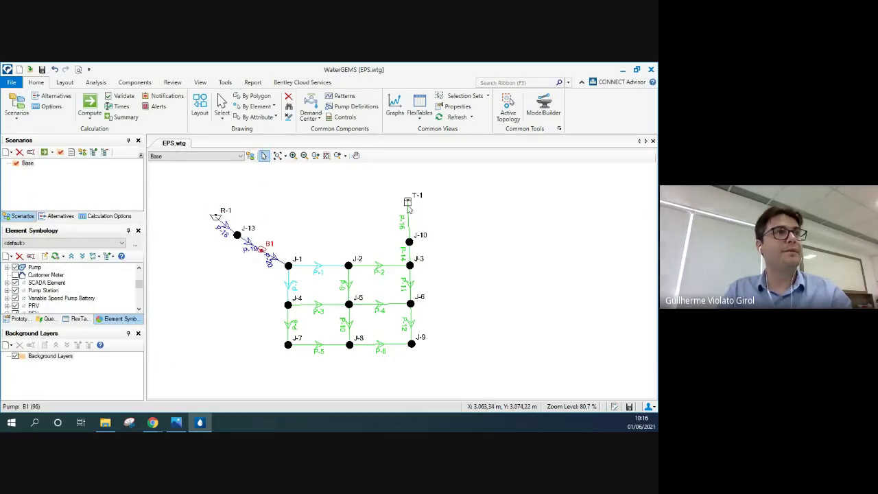
ctrl+click(407, 203)
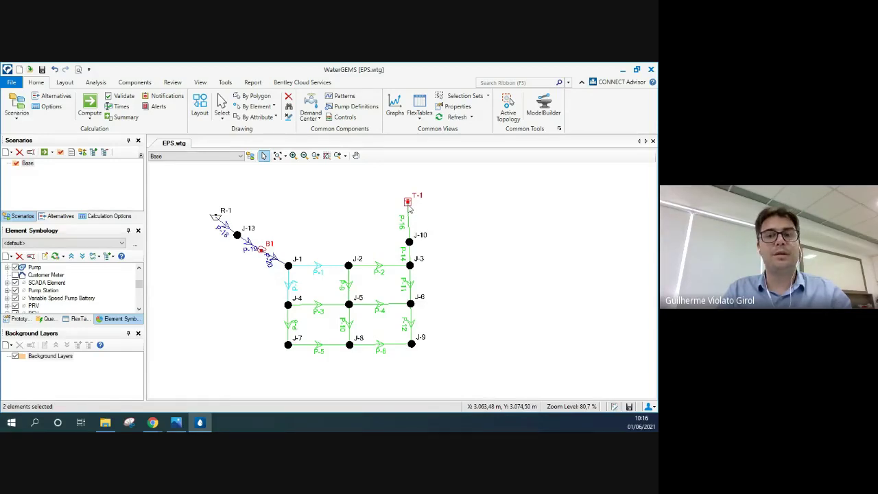
right_click(409, 208)
click(466, 355)
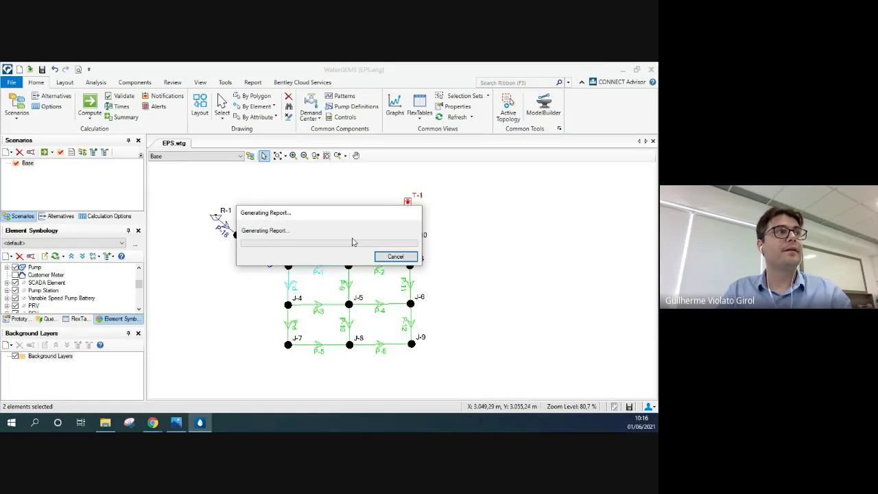
click(385, 258)
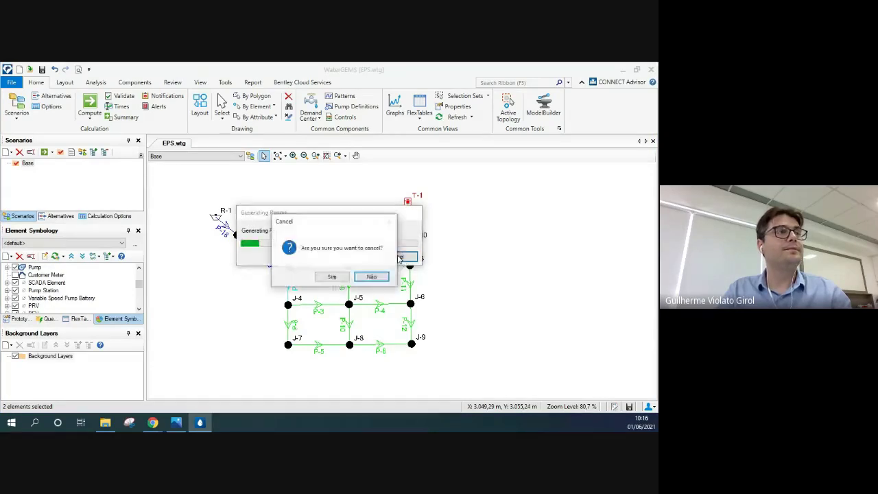
click(333, 277)
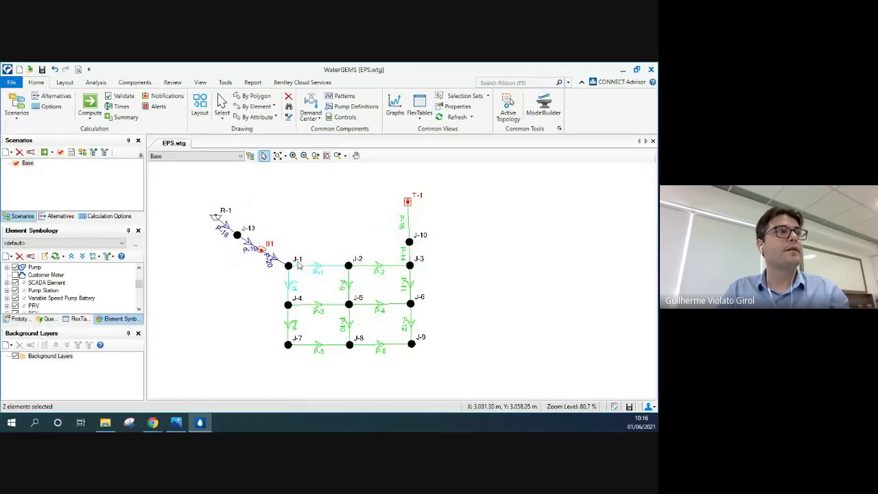
click(296, 240)
Step: Select pump B1 and tank T-1 together and start a graph of both elements
click(261, 250)
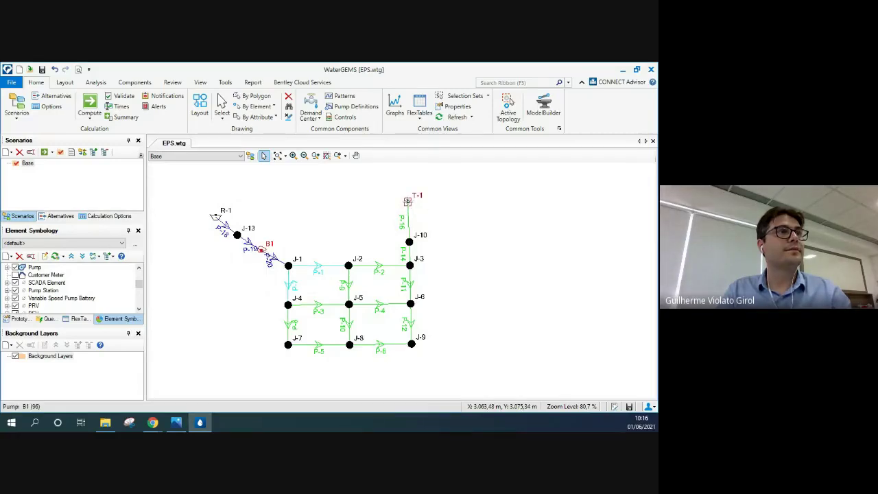
ctrl+click(407, 203)
right_click(408, 204)
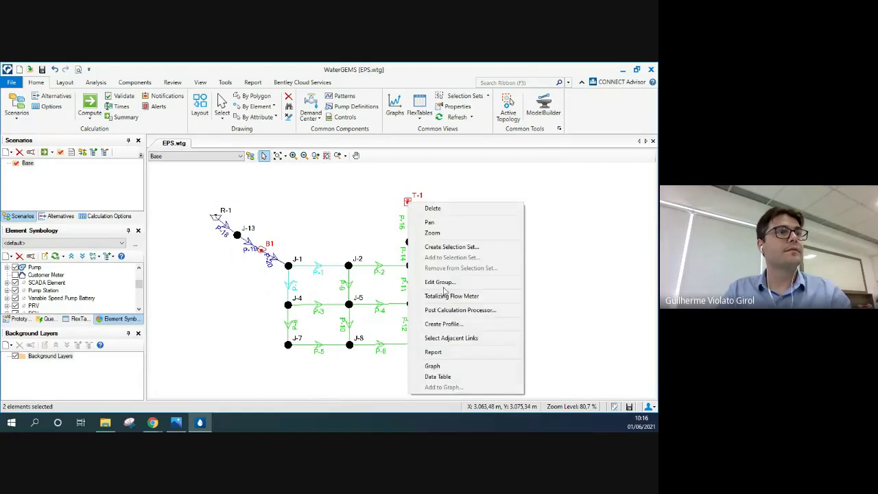
click(448, 357)
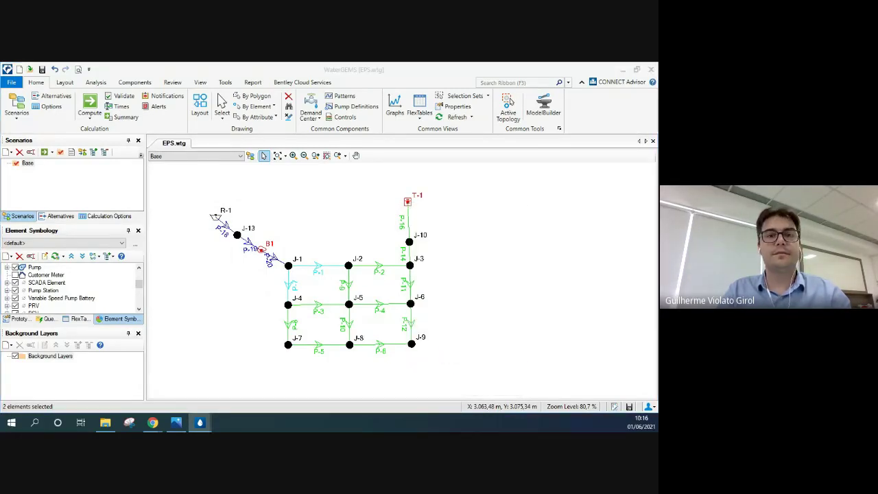
drag(545, 96, 262, 122)
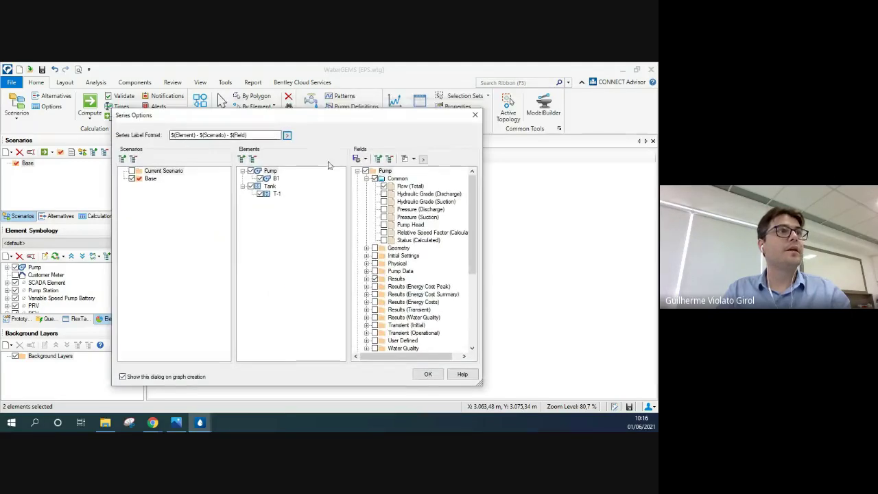
Step: Replace the tank's Hydraulic Grade field with Level (Calculated) in the series options and generate the graph
drag(472, 200, 472, 258)
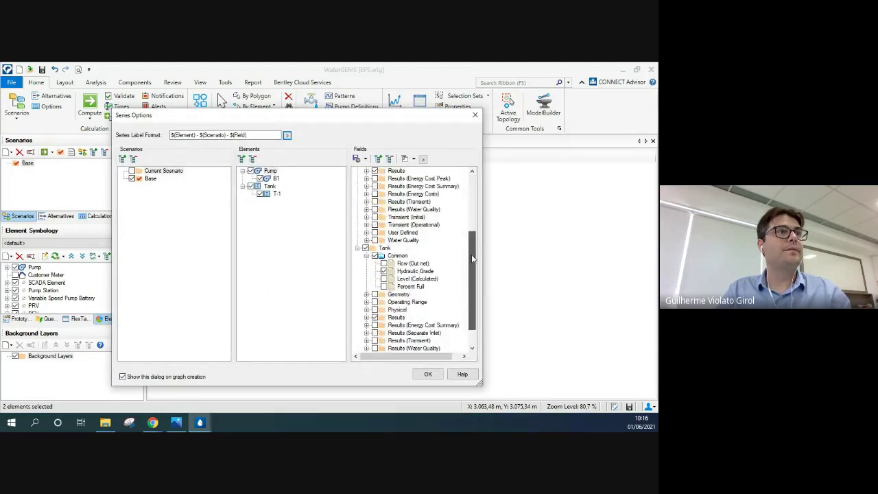
click(384, 271)
click(383, 279)
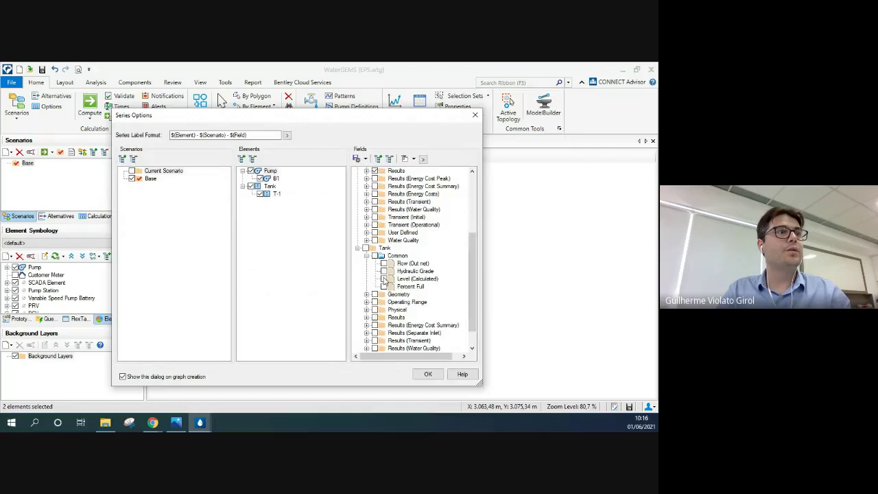
click(427, 373)
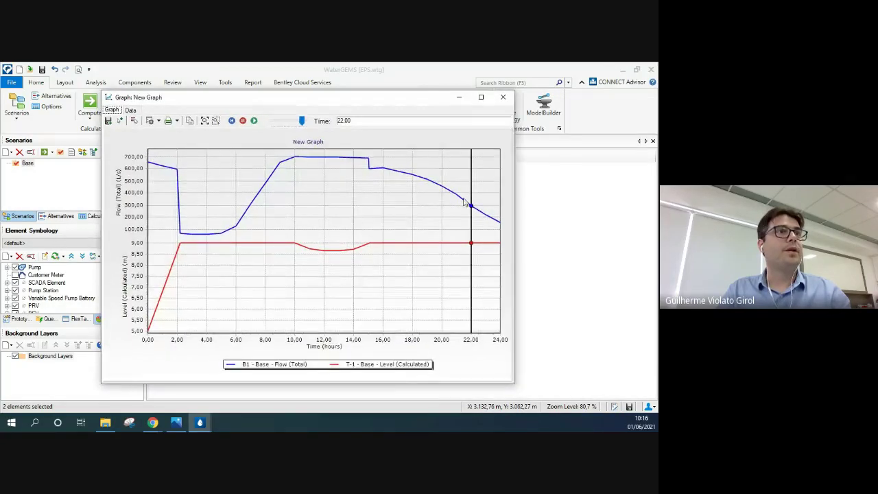
Step: Examine the pump flow and tank level curves in a wider graph, set its time to 0.00, and close it
drag(515, 209, 580, 211)
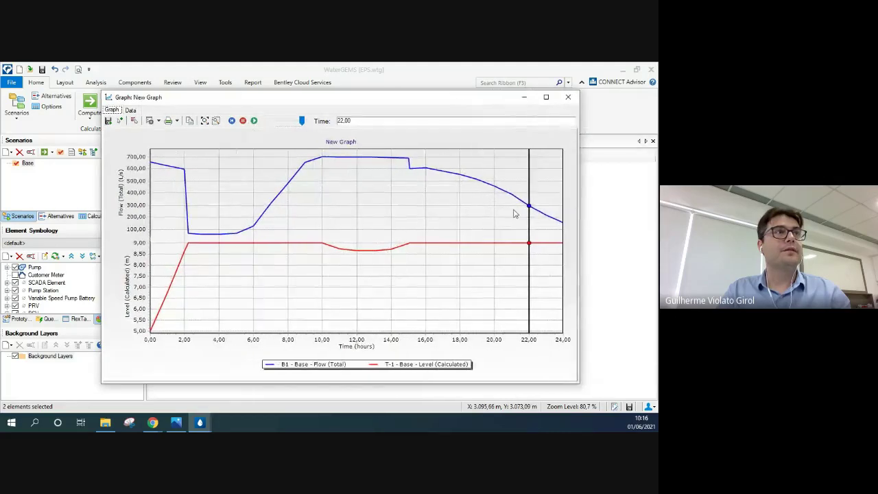
drag(304, 120, 271, 122)
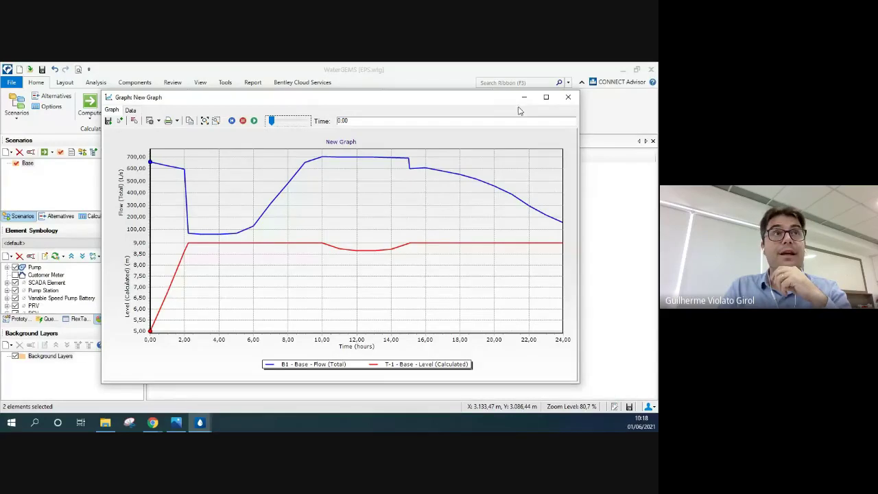
click(574, 100)
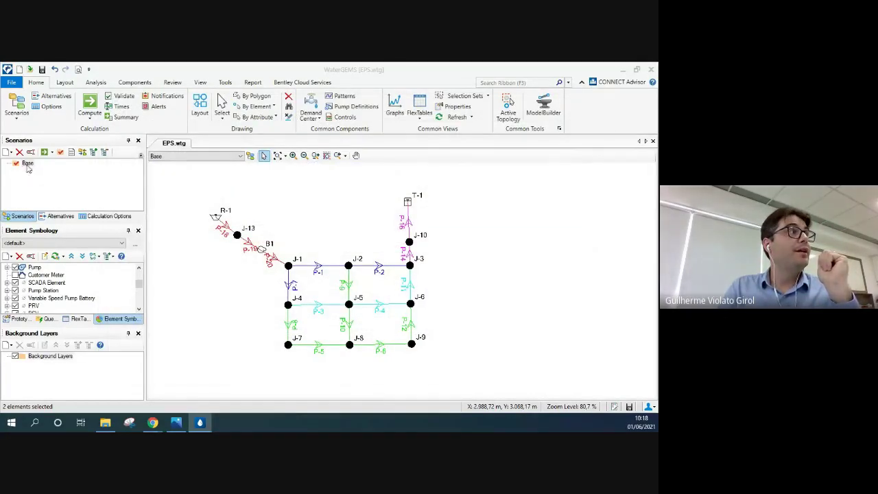
Step: Rename the Base scenario as "Bombeamento com reservação"
click(28, 163)
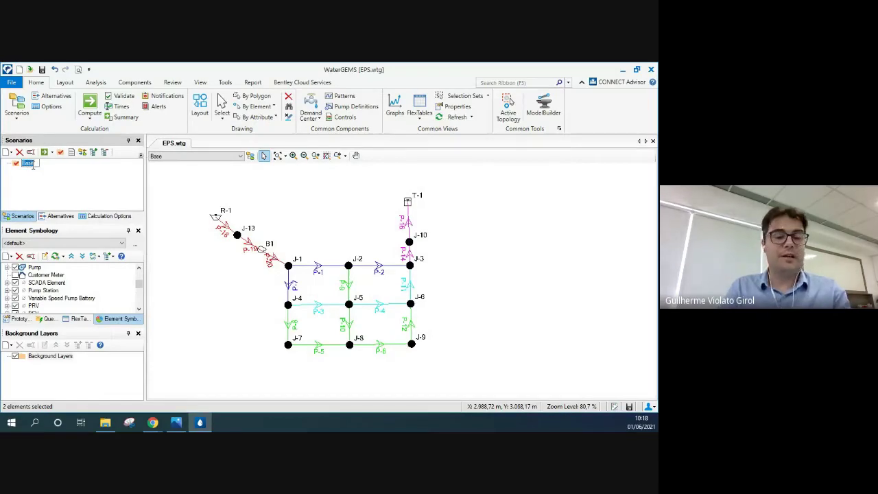
text(Bo)
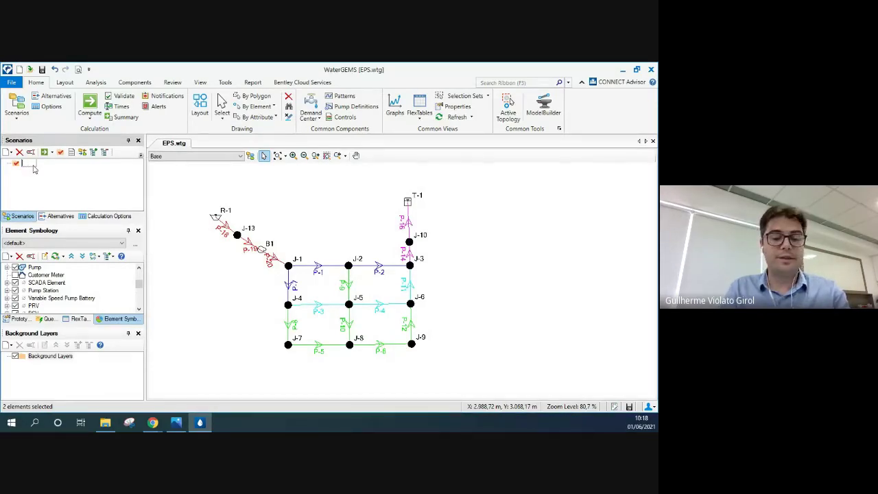
text(Bom)
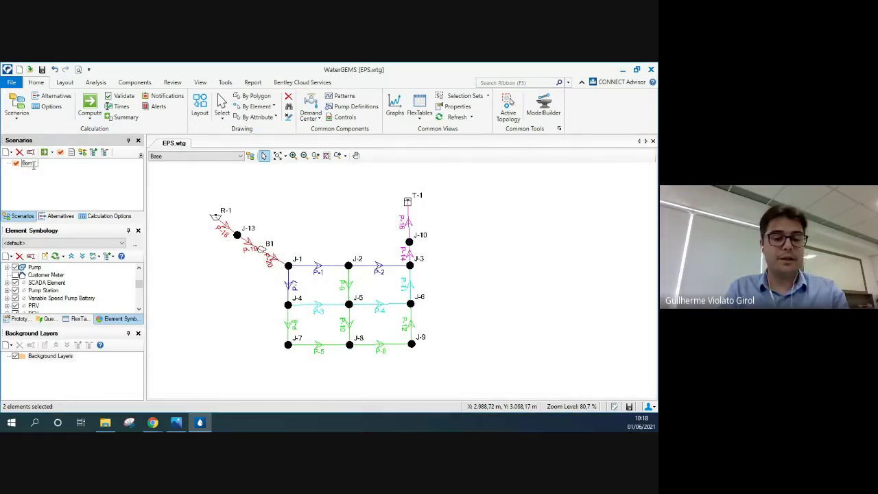
text(be)
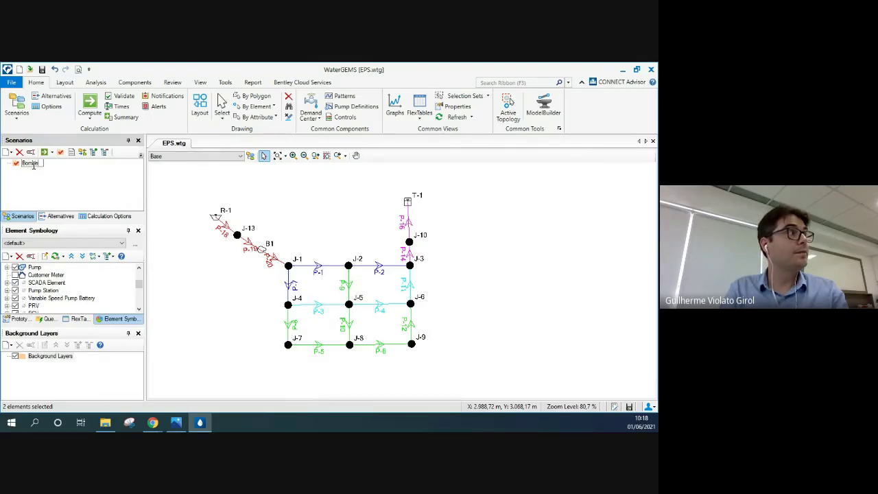
text(amento )
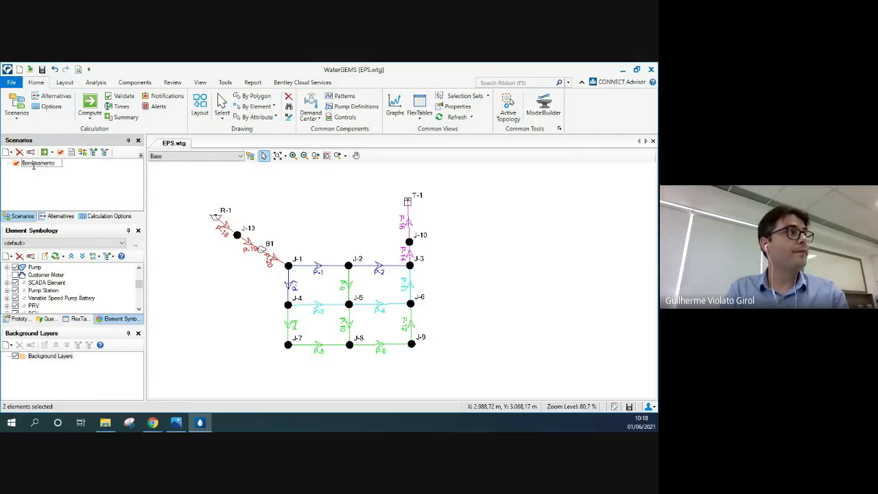
text(com reservação)
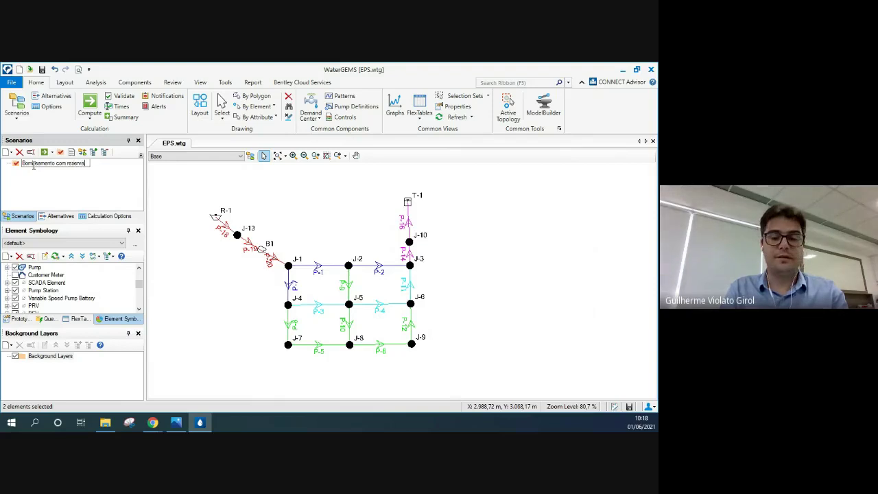
key(Return)
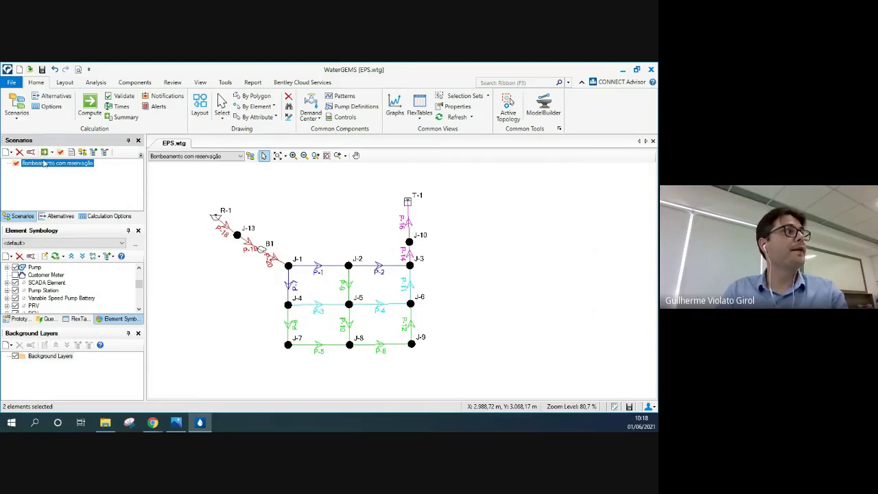
Step: Open the model's Controls manager and look through its controls, conditions and actions
click(350, 118)
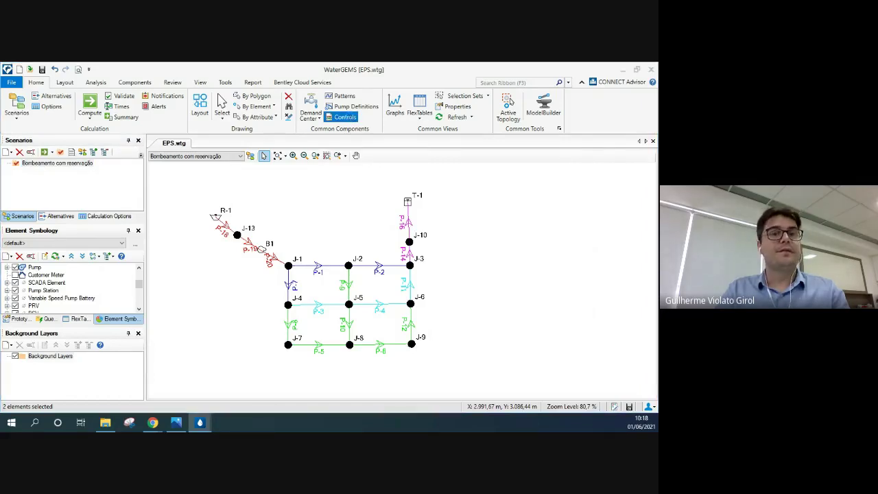
drag(657, 130, 259, 119)
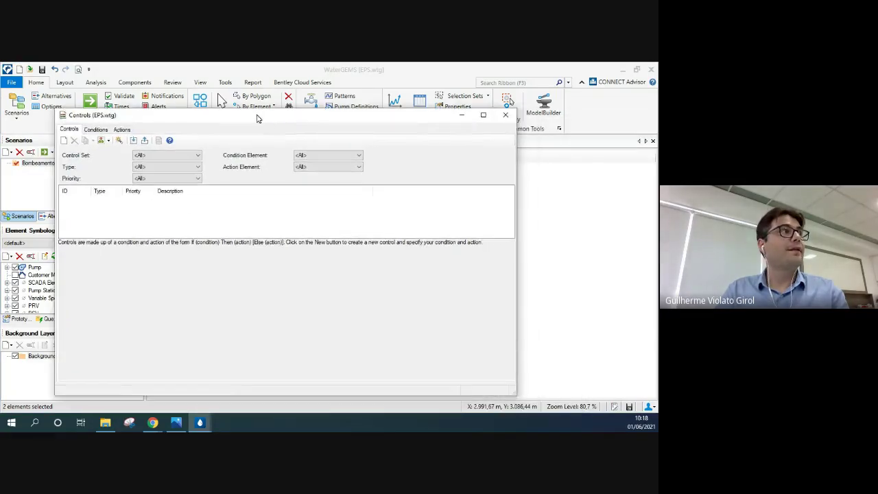
click(122, 129)
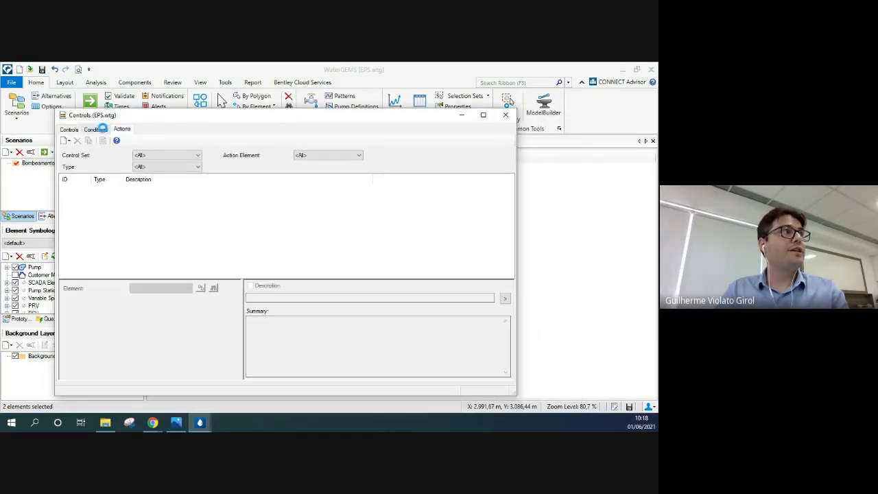
click(99, 129)
click(122, 129)
click(99, 129)
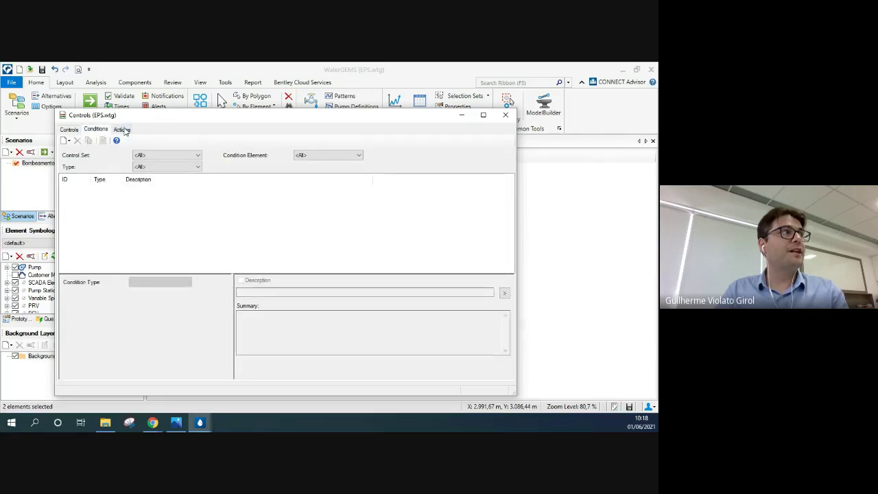
click(124, 130)
click(99, 130)
click(74, 130)
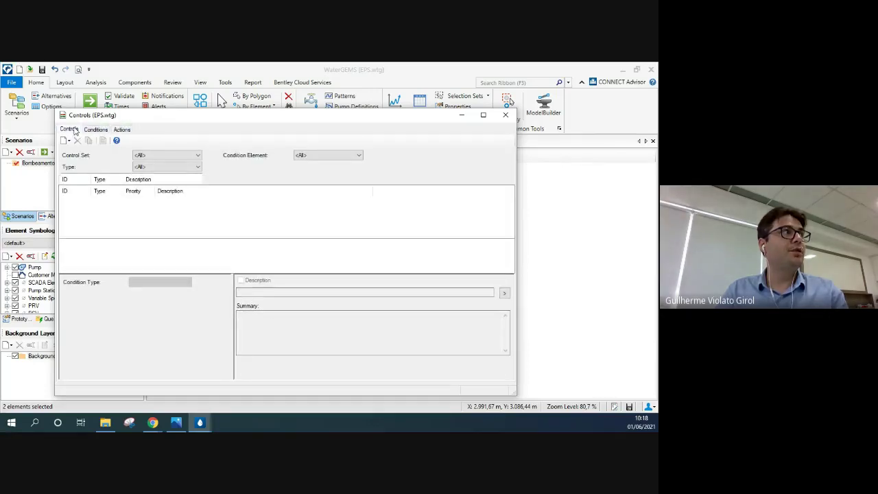
Step: Create a simple control action that sets the Pump Status of pump B1, picked from the drawing, to On
click(123, 130)
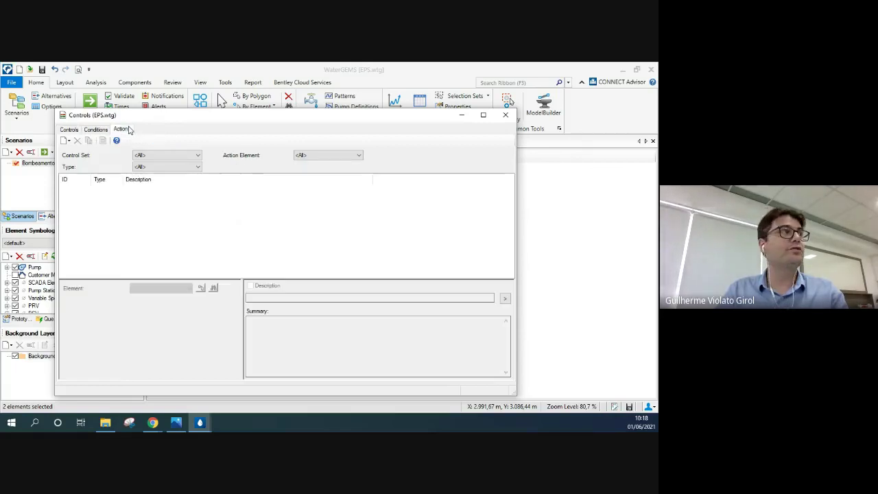
click(65, 140)
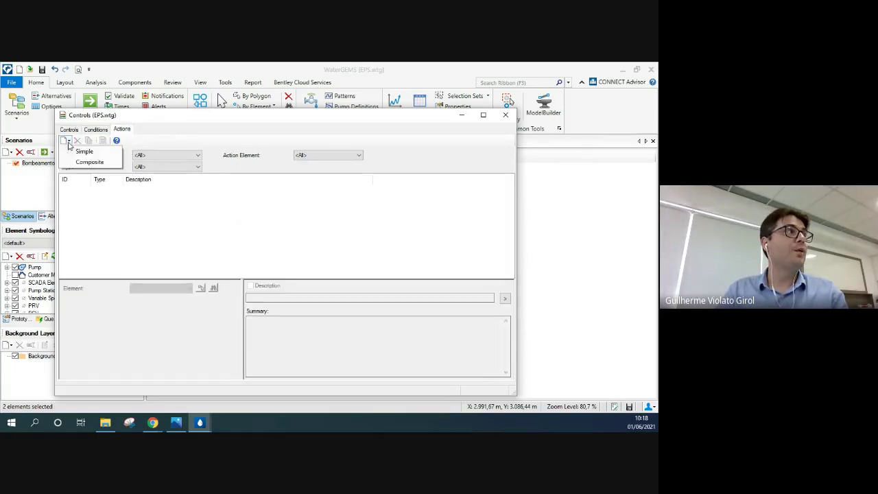
click(81, 150)
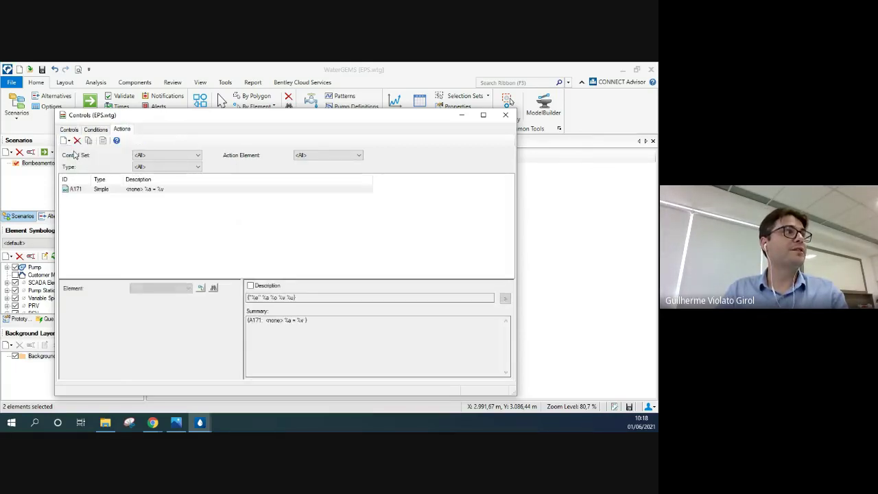
click(213, 288)
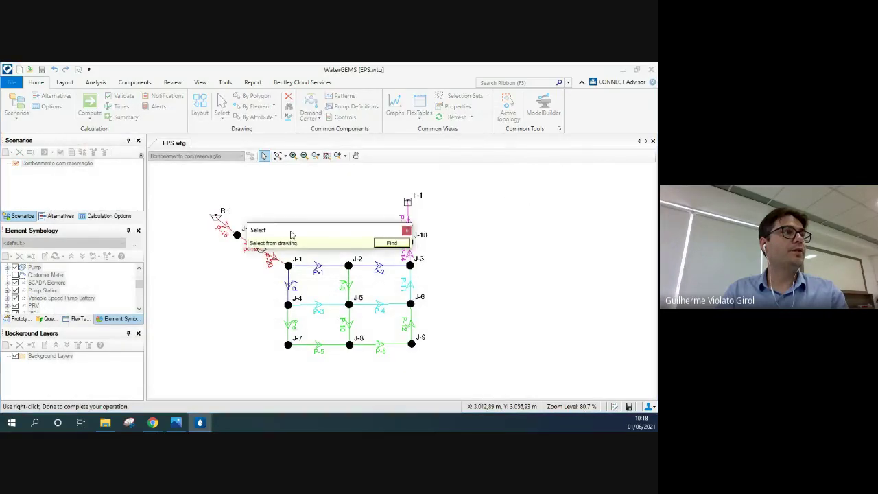
click(264, 251)
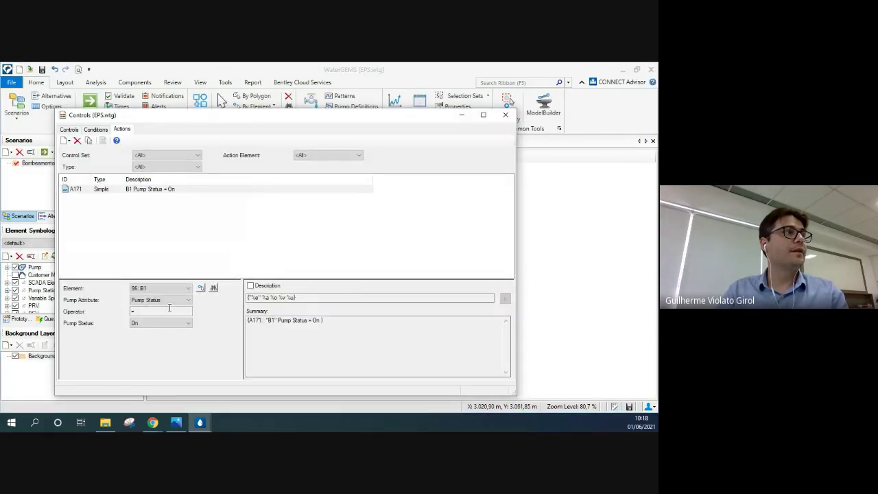
Step: Duplicate the pump B1 action and set the copy's Pump Status to Off
click(162, 190)
click(88, 140)
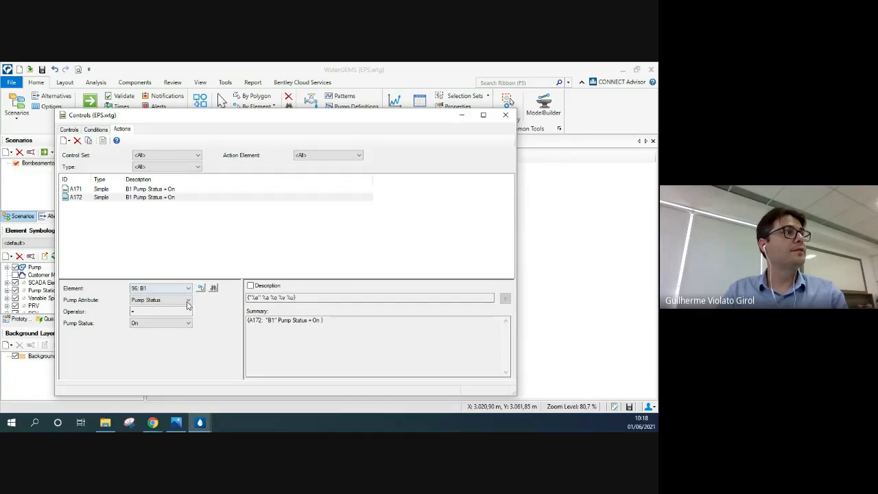
click(187, 322)
click(174, 337)
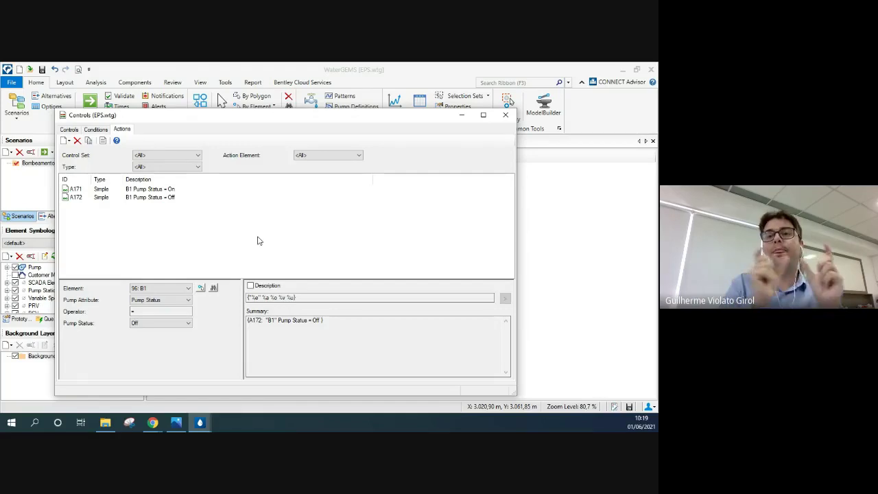
Step: Create a simple element condition for tank T-1, picked from the drawing
click(103, 132)
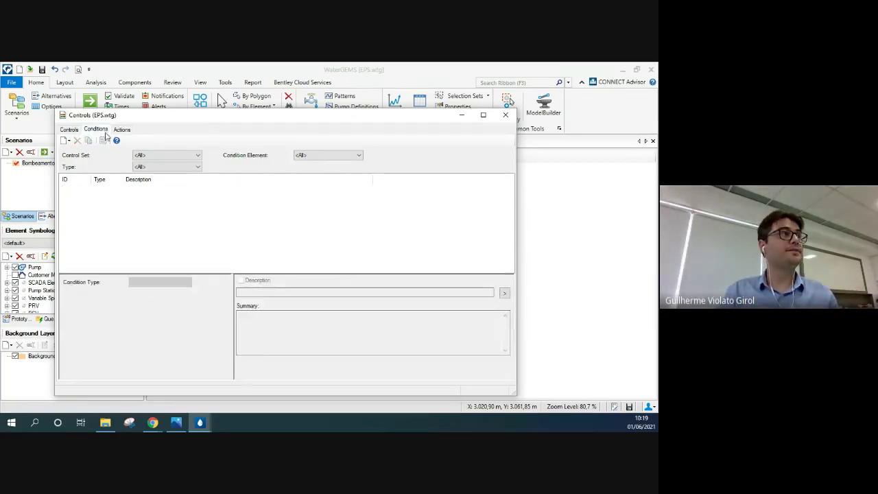
click(66, 141)
click(75, 152)
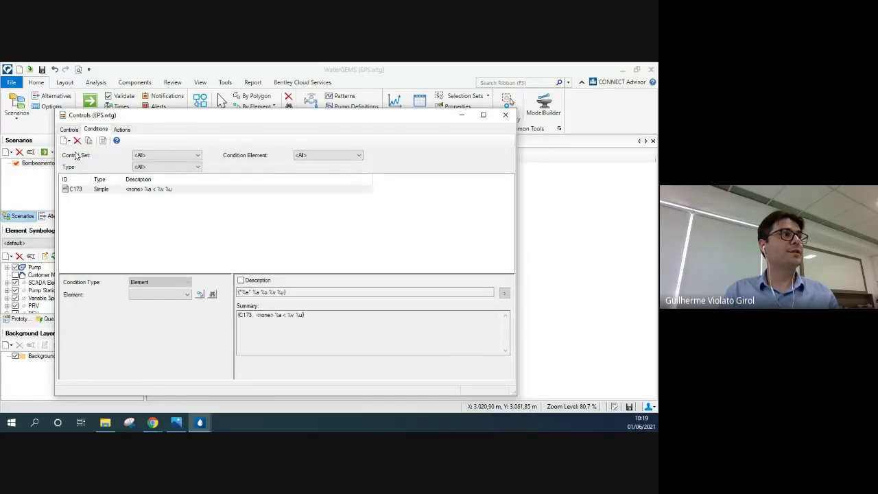
click(200, 295)
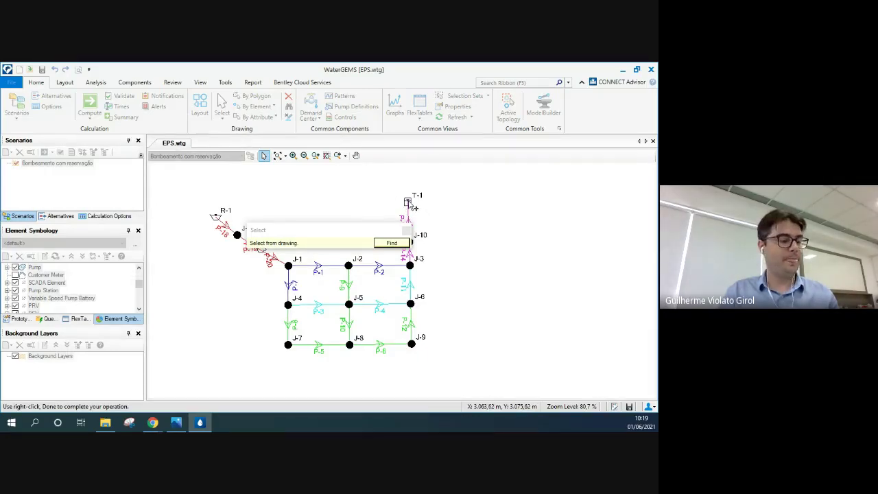
click(409, 204)
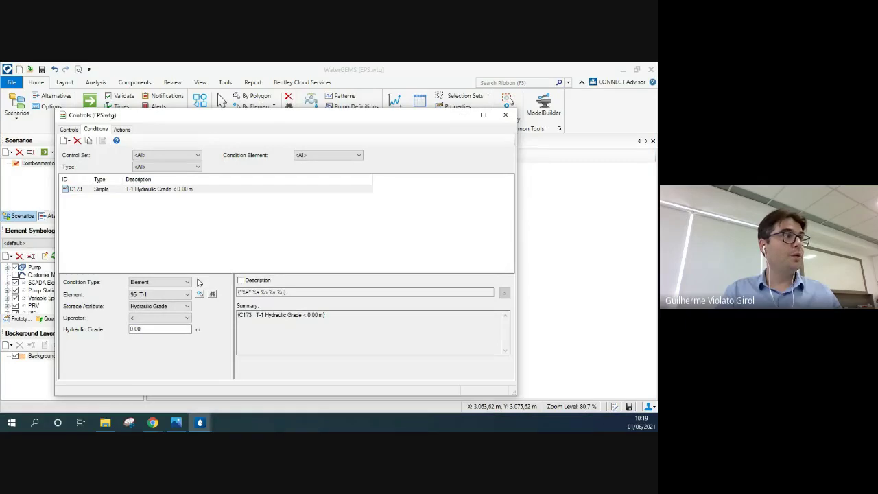
Step: Define the T-1 condition on the Level attribute with the operator <= and a level of 2 m
click(170, 306)
click(155, 319)
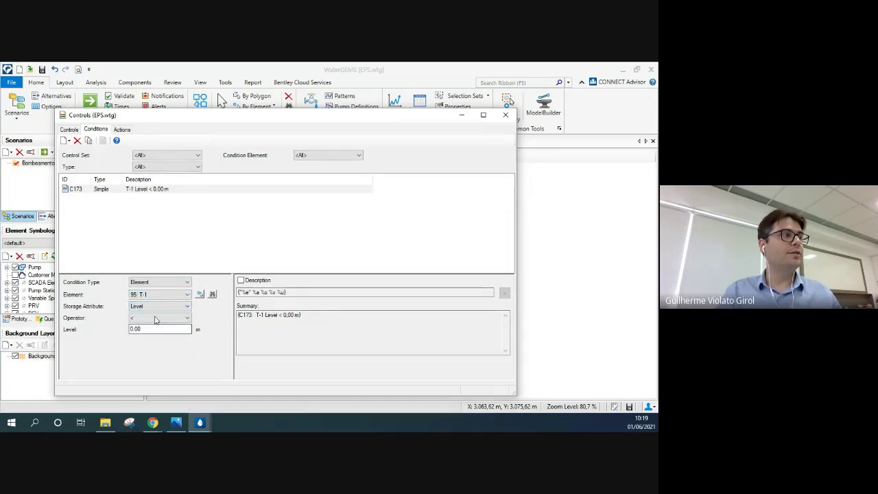
click(155, 320)
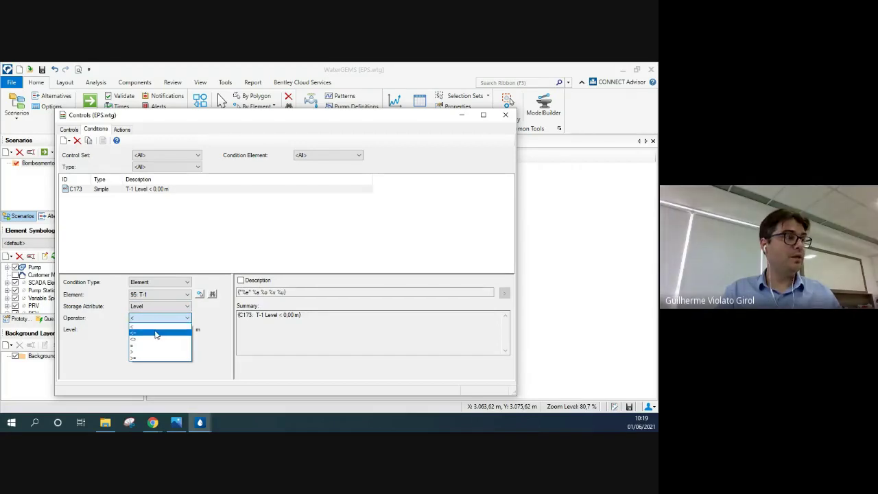
click(156, 334)
key(Tab)
text(2)
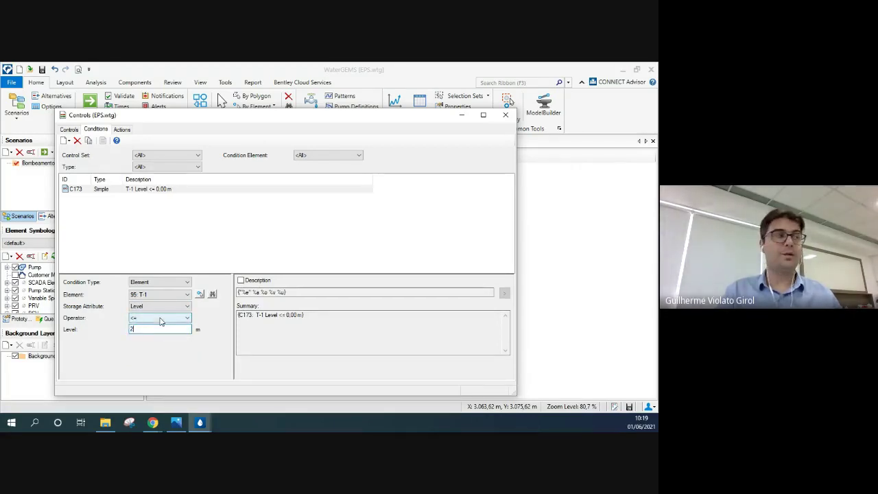
click(167, 233)
Step: Duplicate the T-1 level condition and set the copy to >= 9 m
click(139, 192)
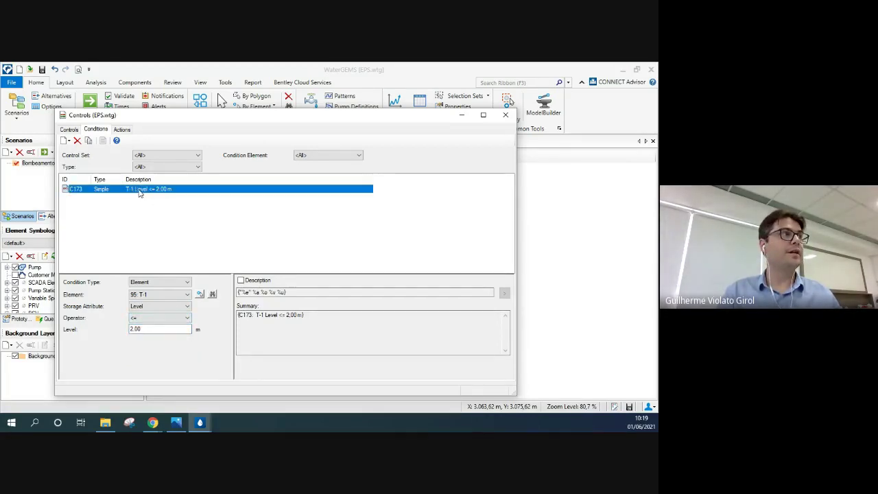
click(88, 140)
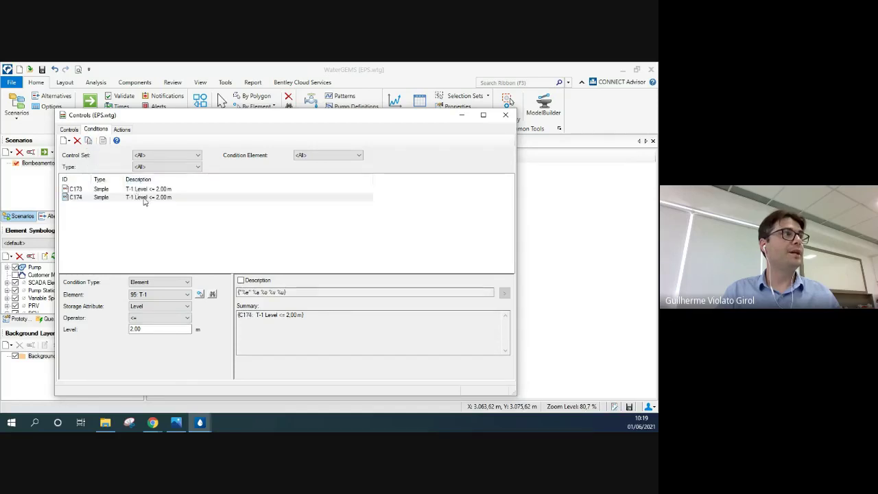
click(143, 198)
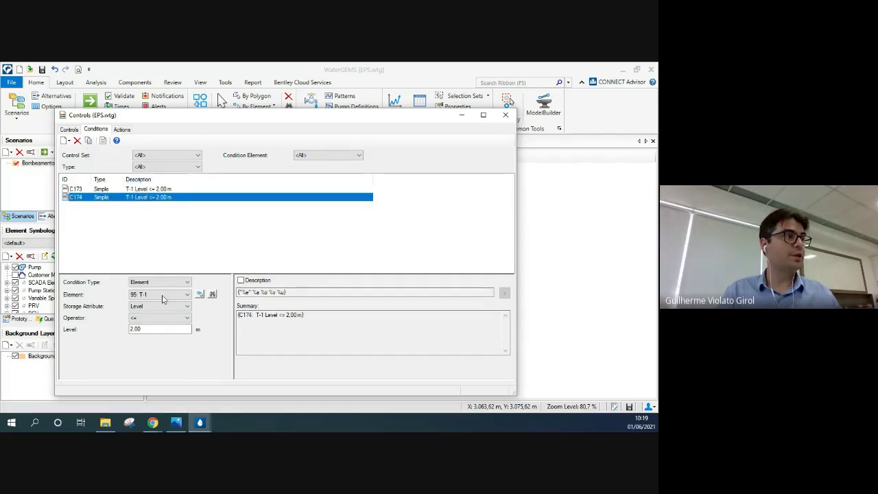
click(164, 317)
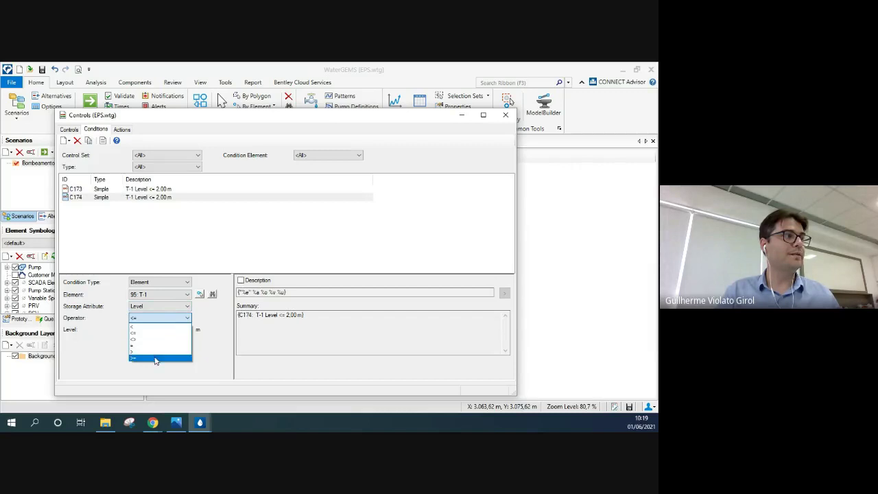
click(155, 358)
click(165, 329)
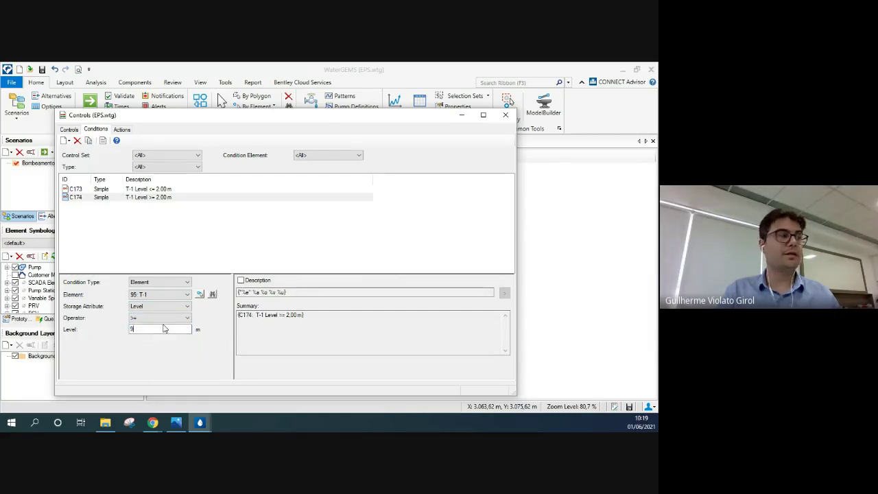
text(9)
click(221, 238)
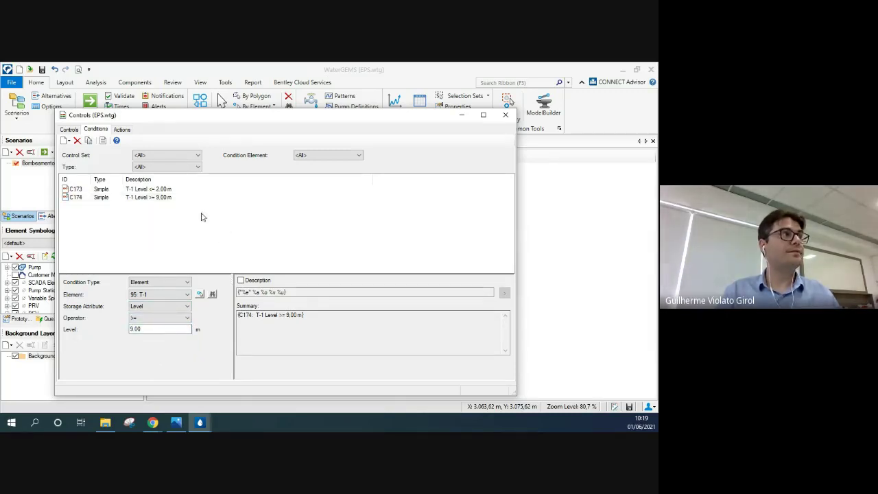
Step: Create a logical control with T-1 Level <= 2.00 m as its IF condition and B1 Pump Status = On as its THEN action
click(123, 129)
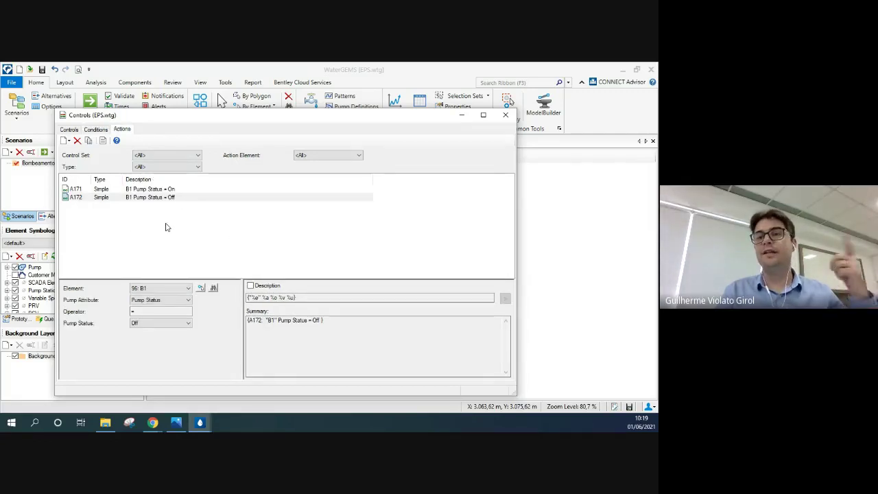
click(96, 130)
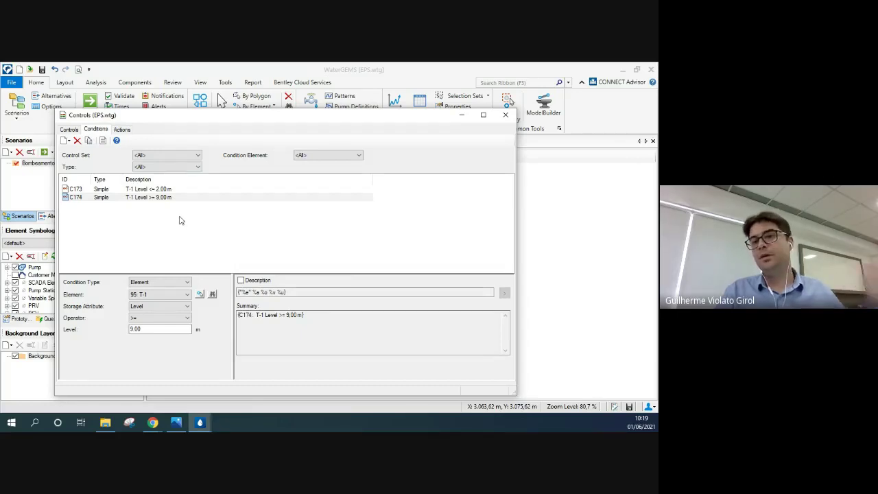
click(73, 131)
click(63, 140)
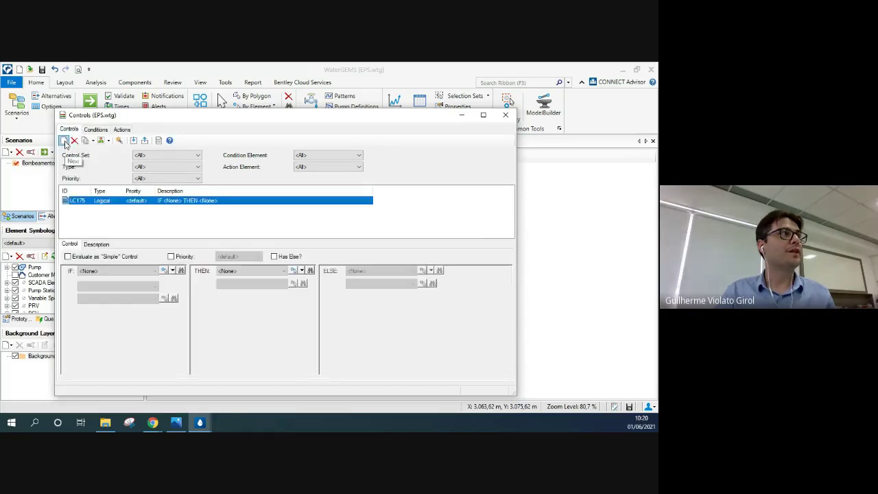
click(182, 271)
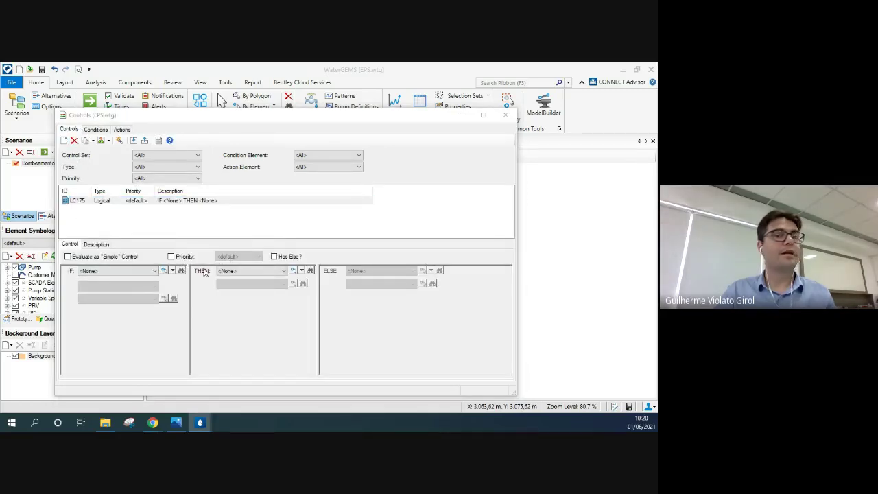
drag(544, 134, 299, 151)
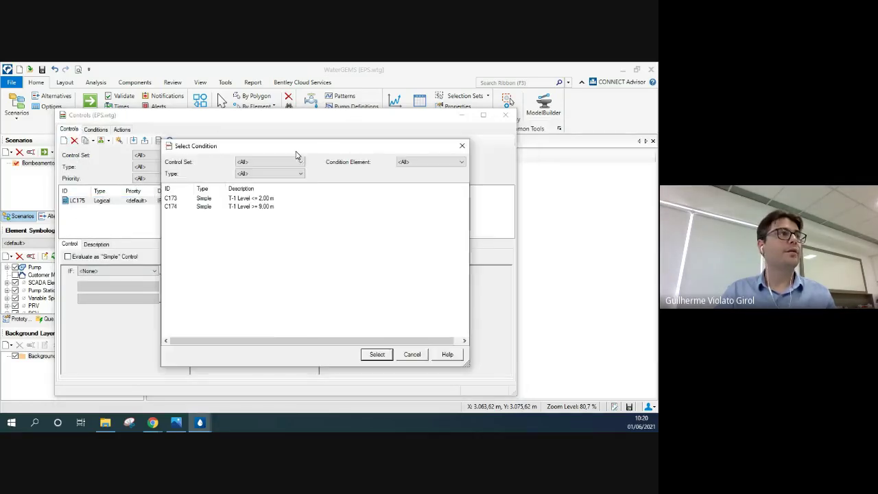
click(242, 199)
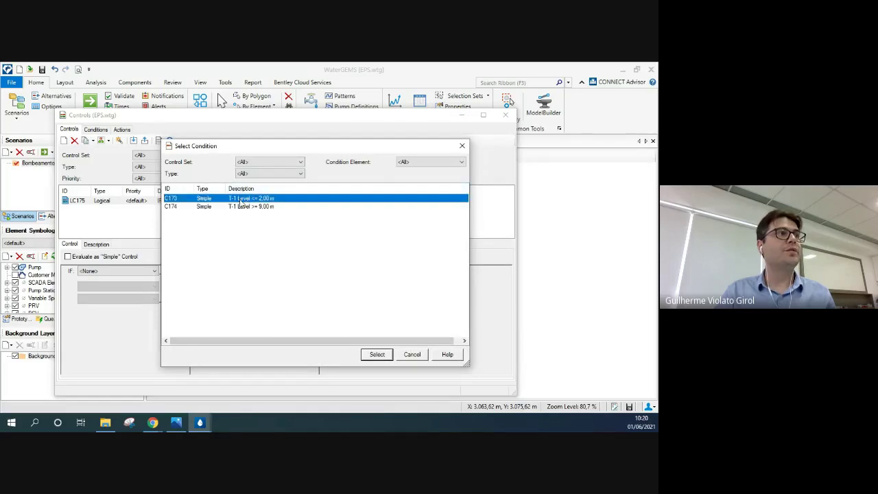
click(381, 355)
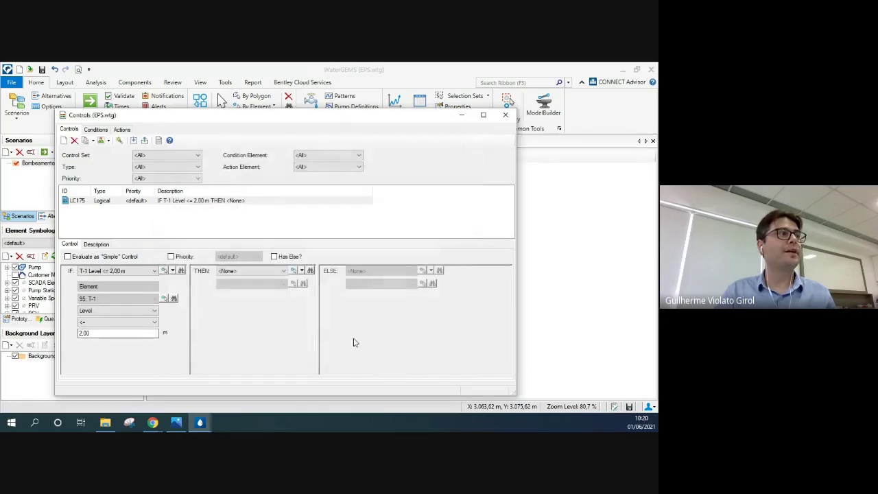
click(311, 271)
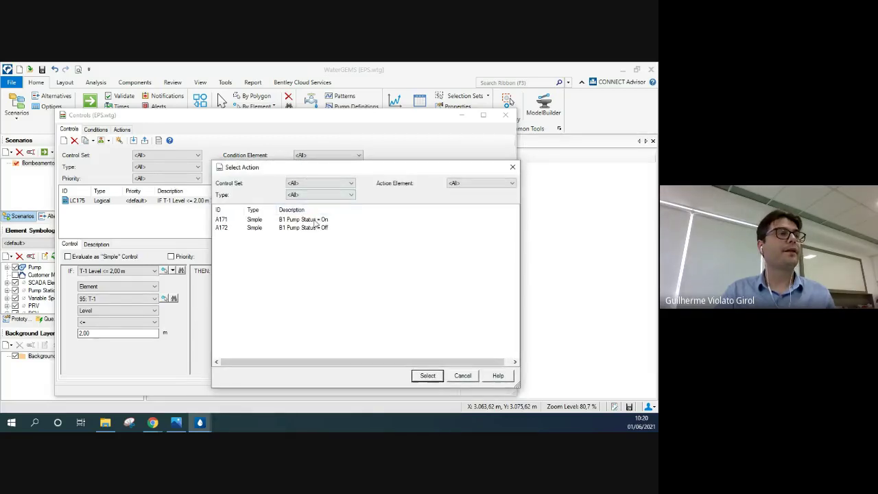
click(317, 220)
click(429, 376)
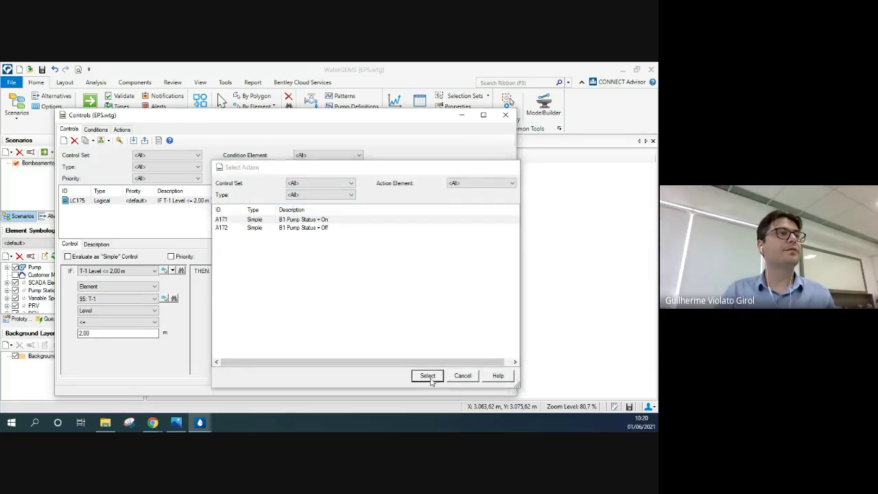
Step: Add a second logical control with T-1 Level >= 9.00 m as its IF condition and B1 Pump Status = Off as its THEN action
click(63, 141)
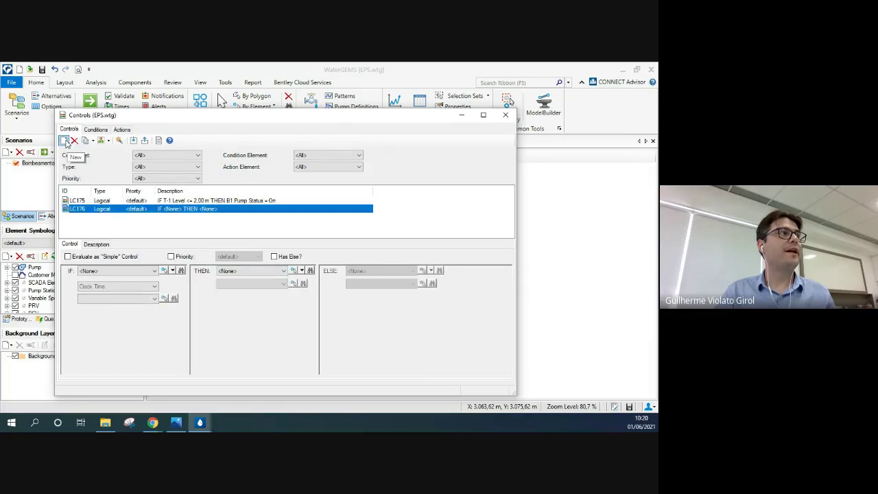
click(181, 271)
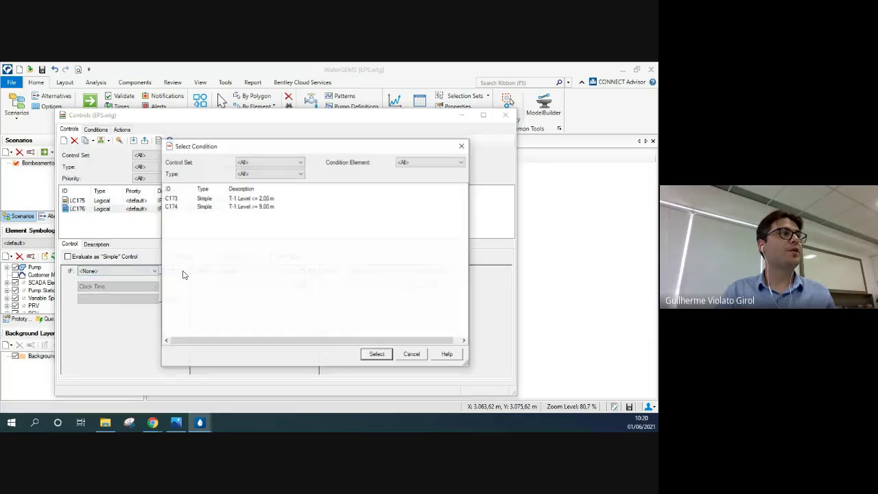
click(231, 208)
click(379, 354)
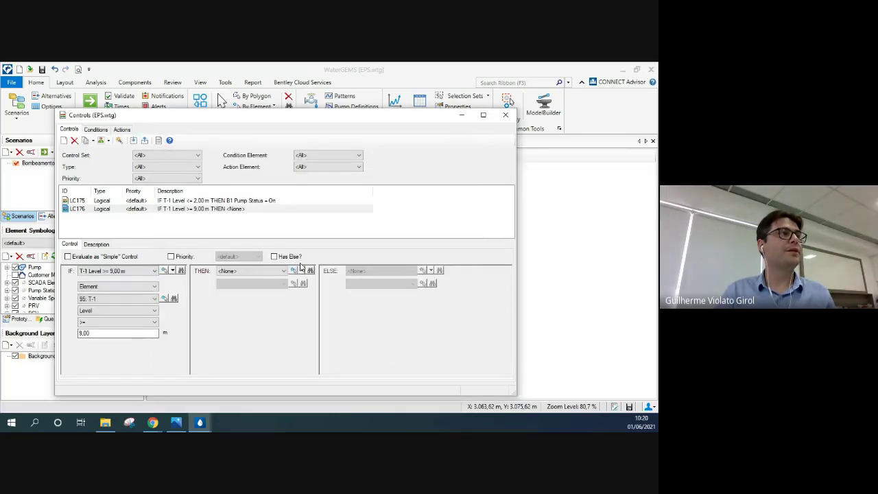
click(310, 270)
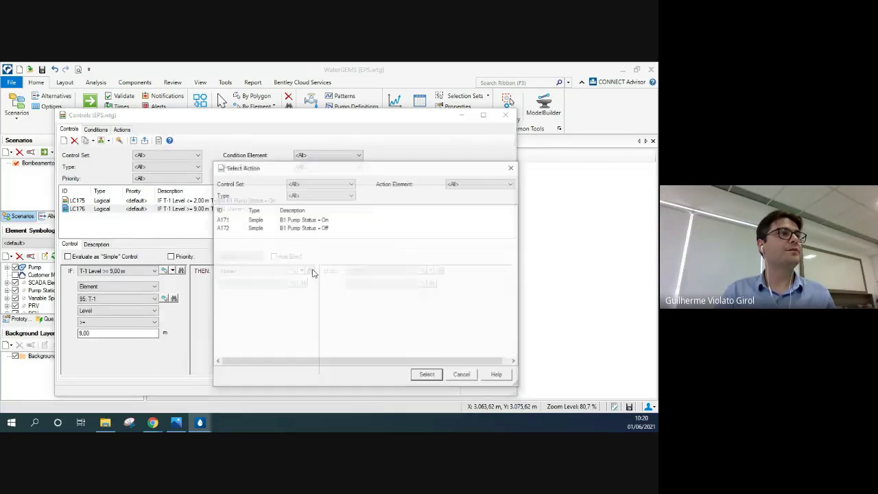
click(319, 228)
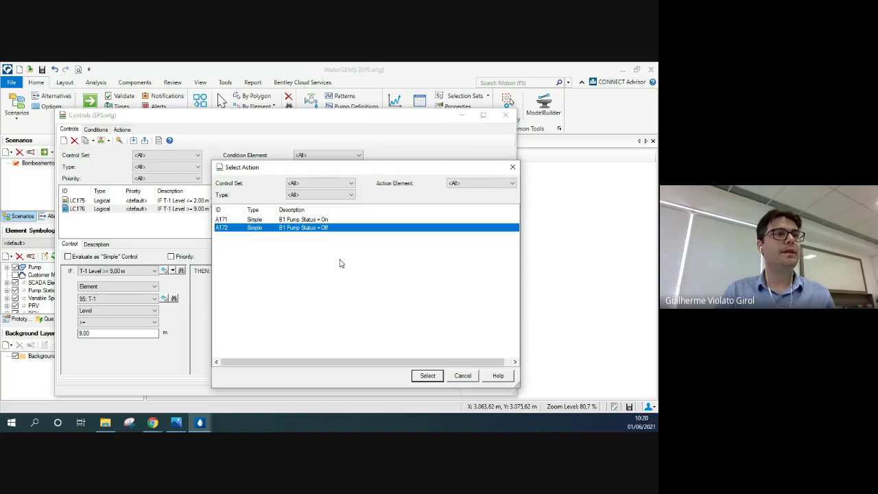
click(428, 376)
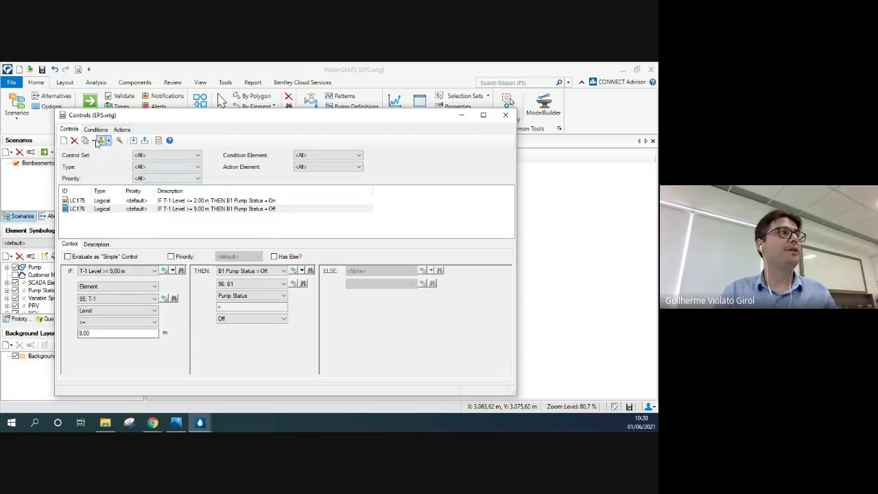
Step: Add a new logical control set labelled "Controles com Reservação"
click(99, 140)
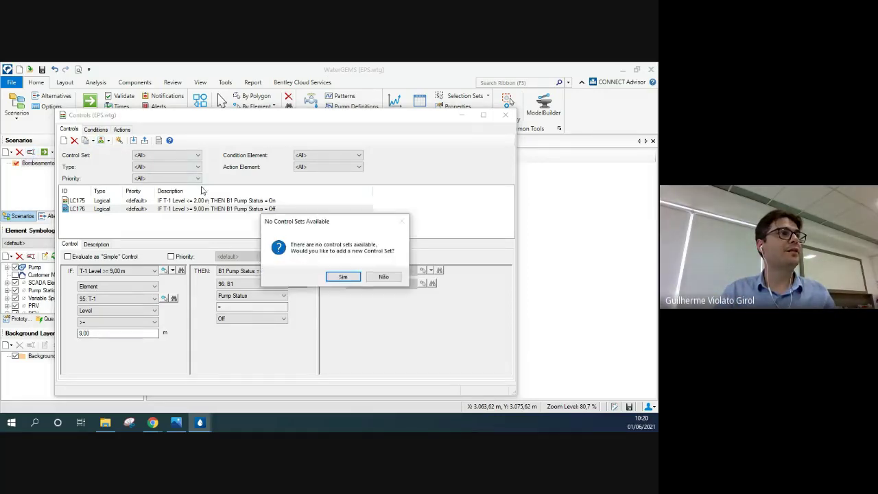
click(343, 276)
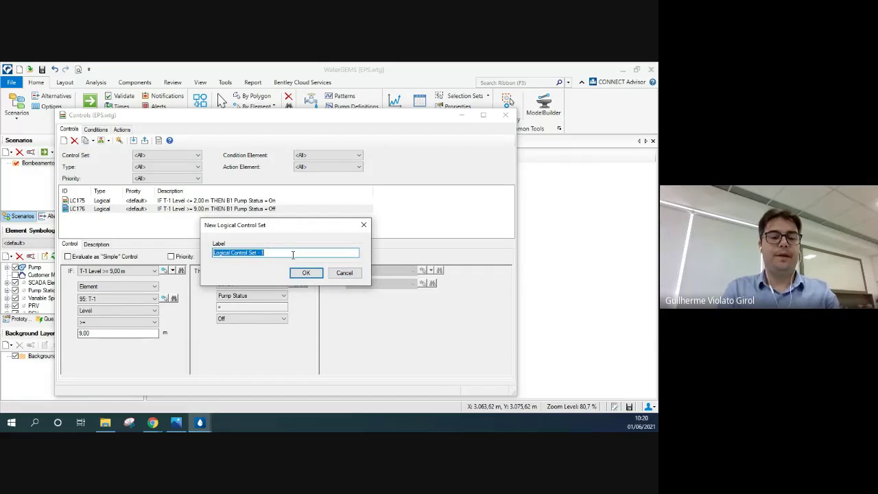
text(Contro)
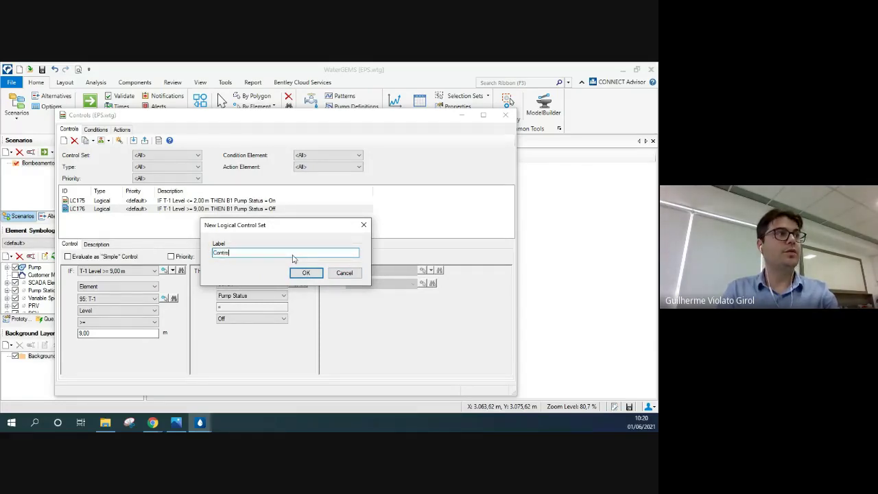
text(les com )
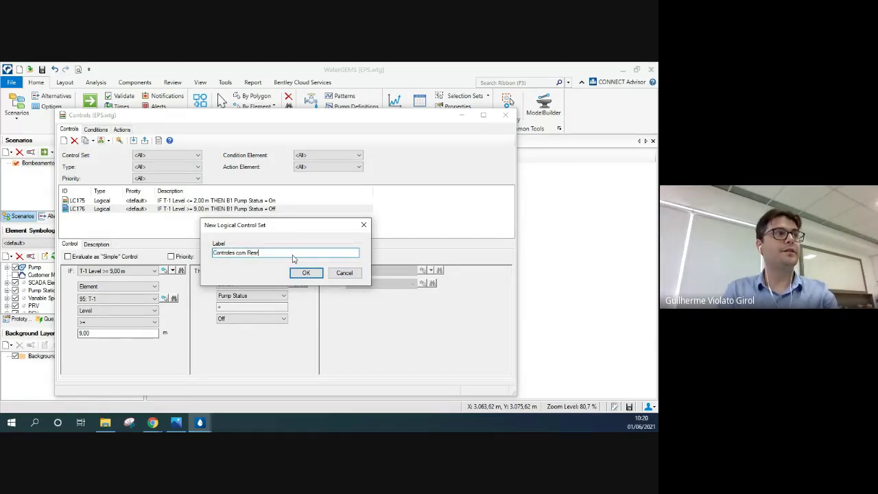
text(Res)
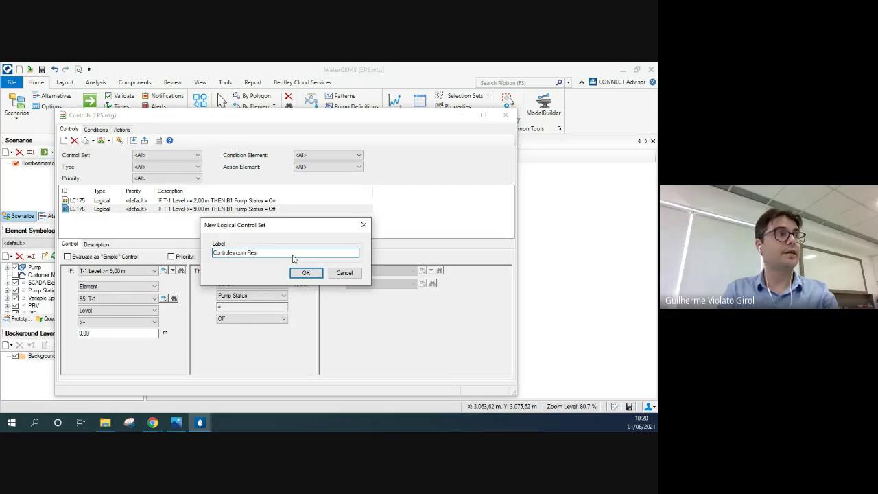
text(ervação)
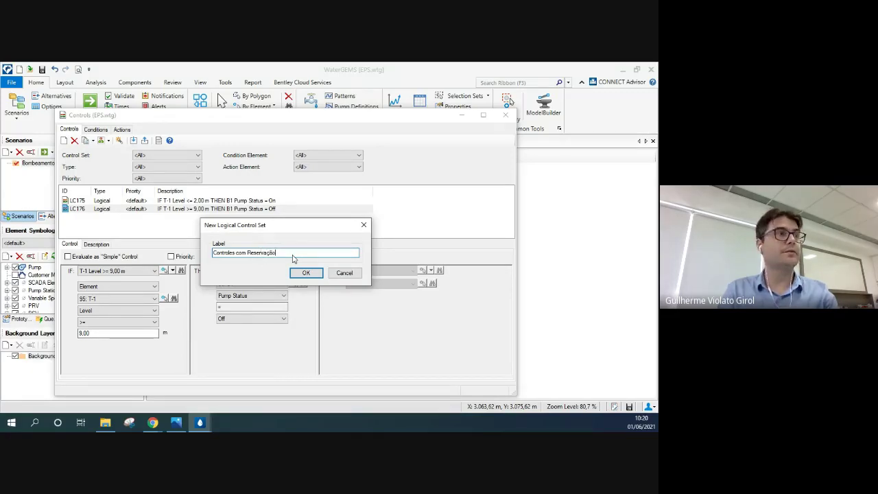
key(Return)
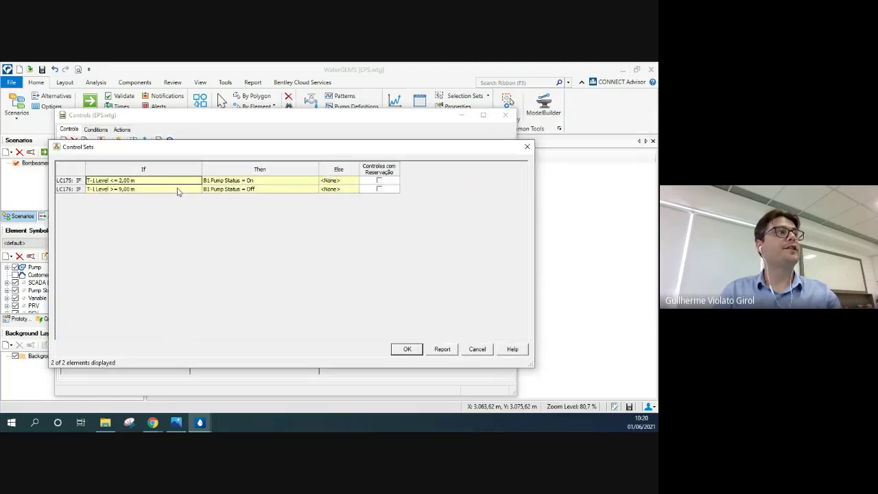
Step: Assign both the T-1 Level <= 2.00 m and T-1 Level >= 9.00 m controls to the "Controles com Reservação" set and close the control manager
click(173, 192)
click(174, 182)
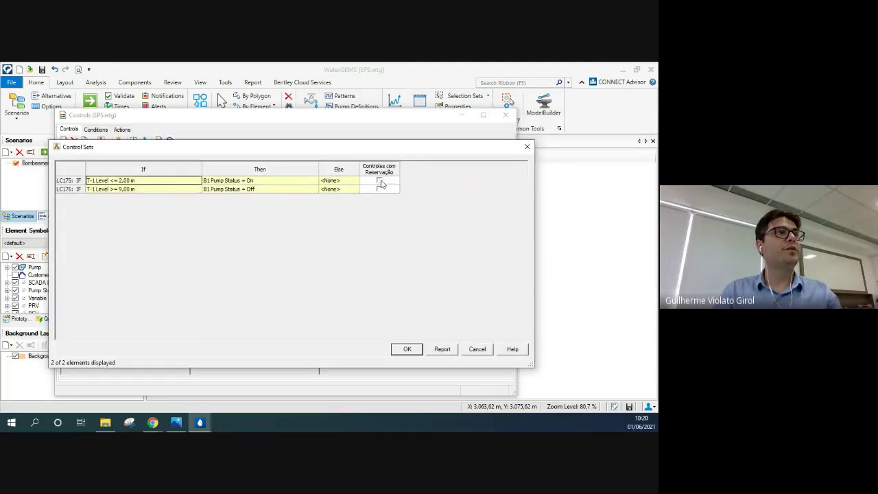
click(379, 181)
click(379, 188)
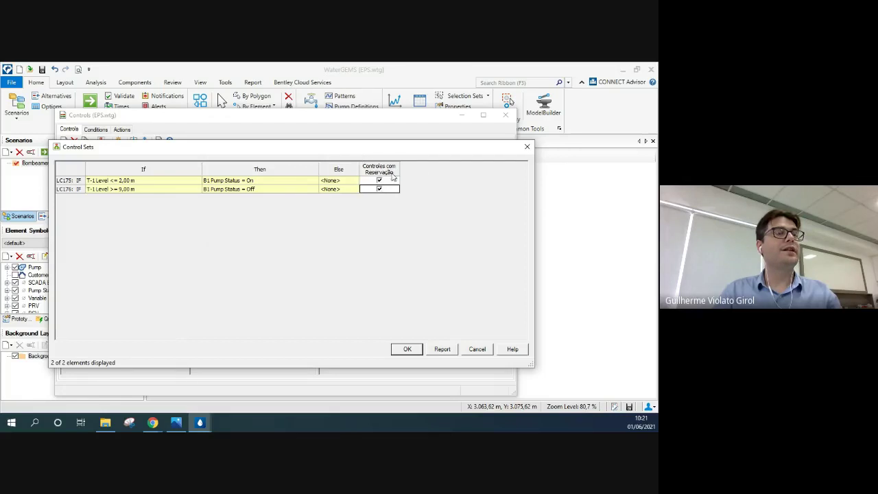
click(407, 350)
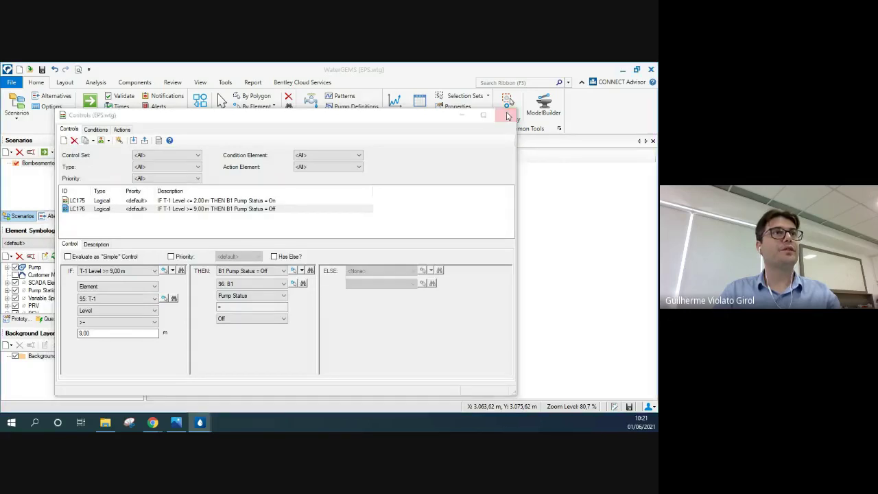
click(506, 115)
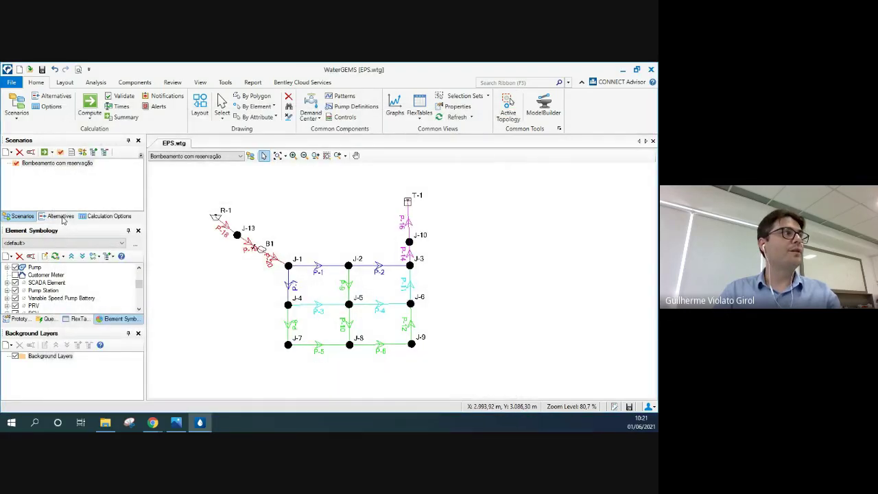
Step: Set the control set of the Base-Operational Controls alternative to "Controles com Reservação"
click(60, 216)
drag(80, 225, 82, 258)
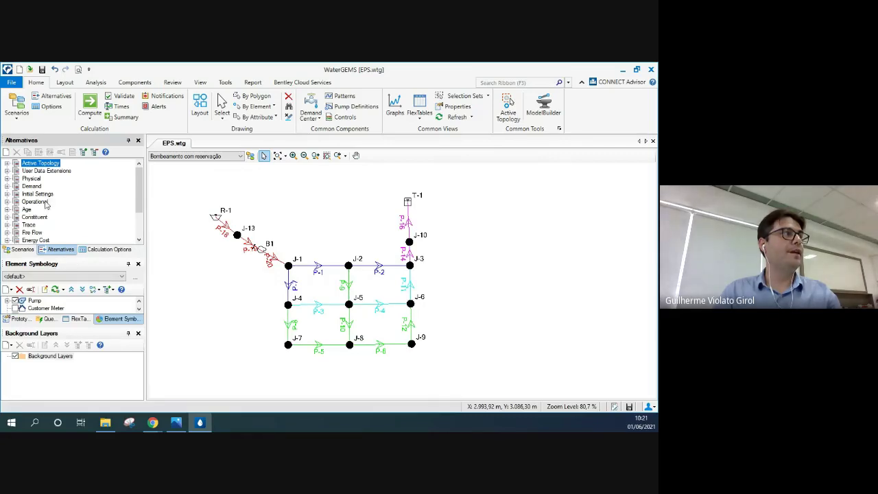
click(44, 202)
click(7, 202)
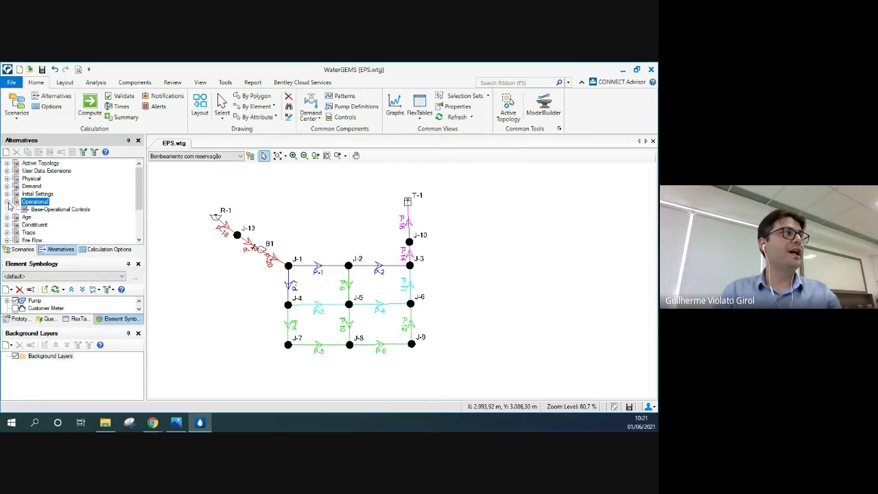
double_click(47, 209)
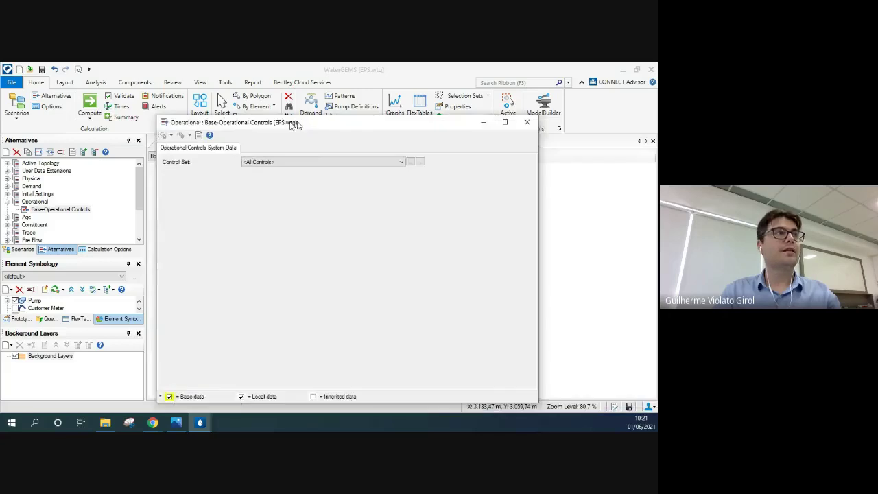
click(201, 175)
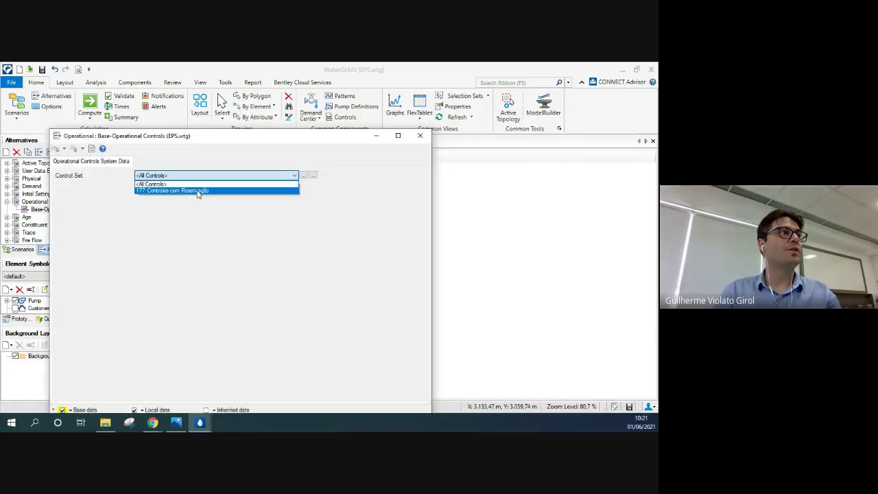
click(198, 191)
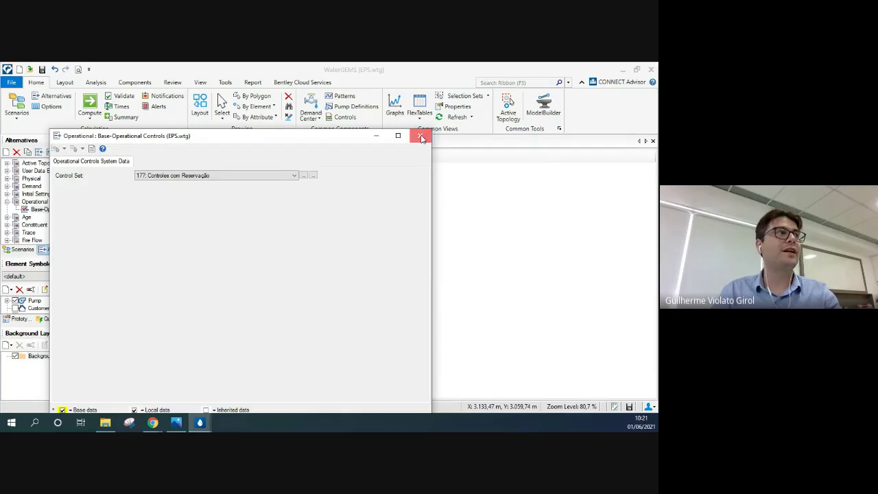
click(421, 136)
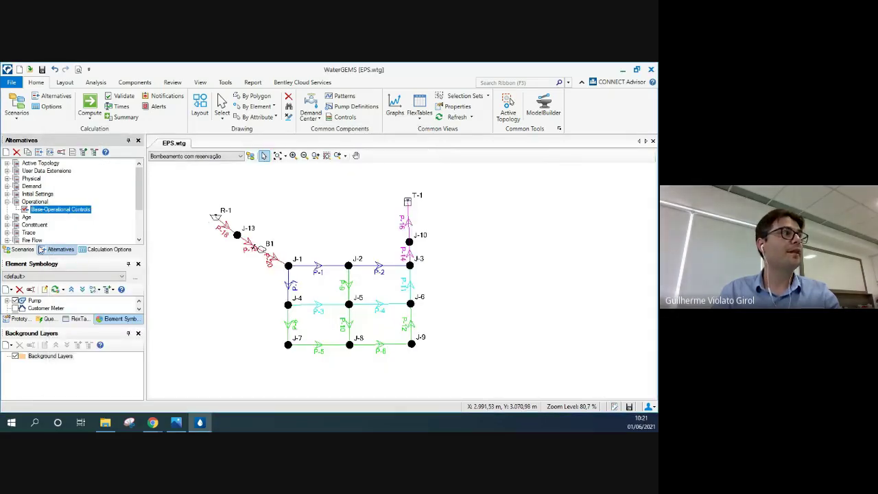
Step: Compute the "Bombeamento com reservação" scenario and dismiss the calculation summary
click(21, 249)
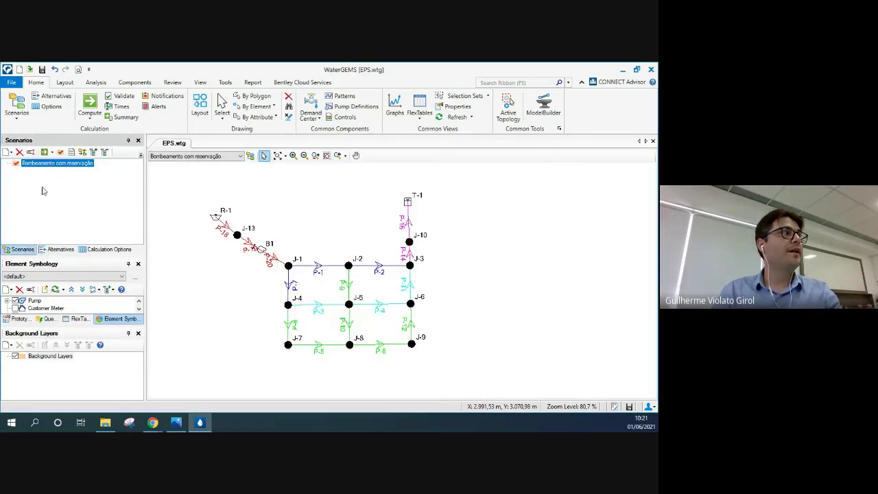
click(44, 152)
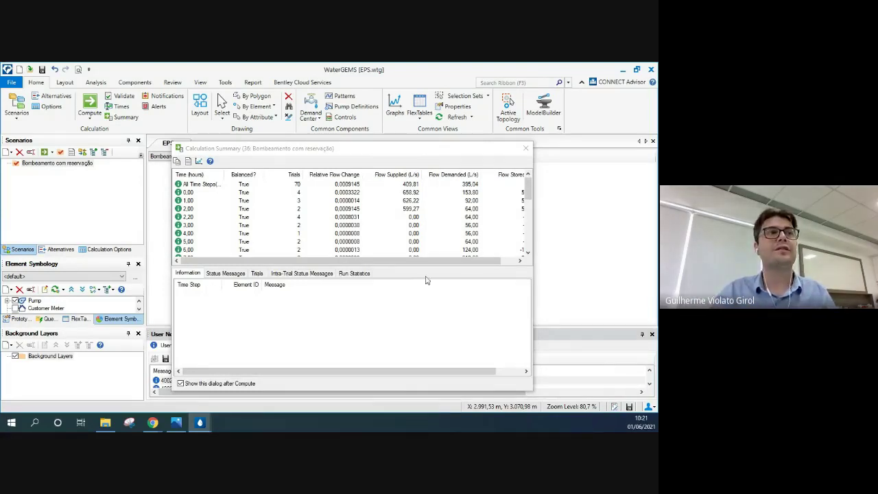
click(525, 150)
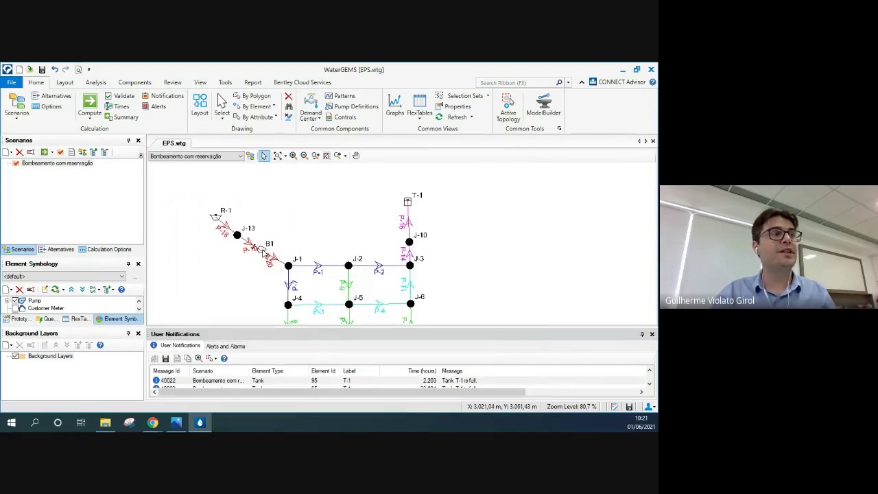
Step: Graph pump B1's total flow together with tank T-1's calculated level for the scenario, examine the curves and close the graph
click(262, 251)
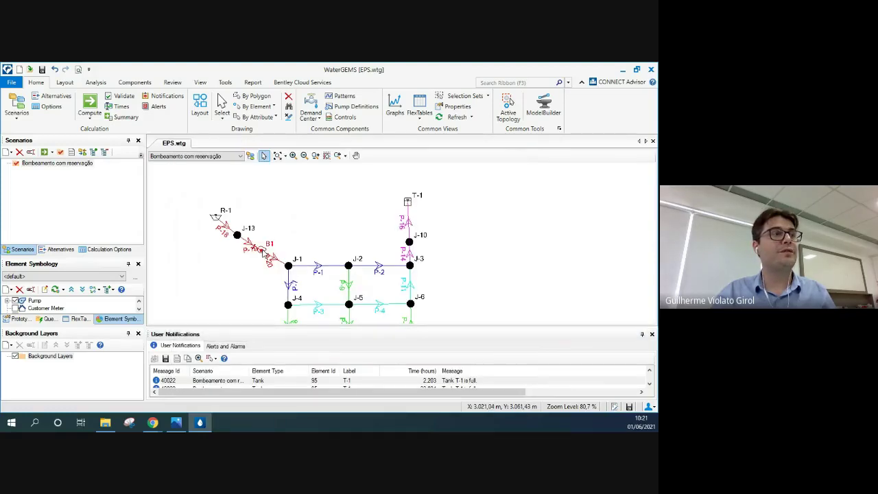
ctrl+click(408, 205)
right_click(409, 206)
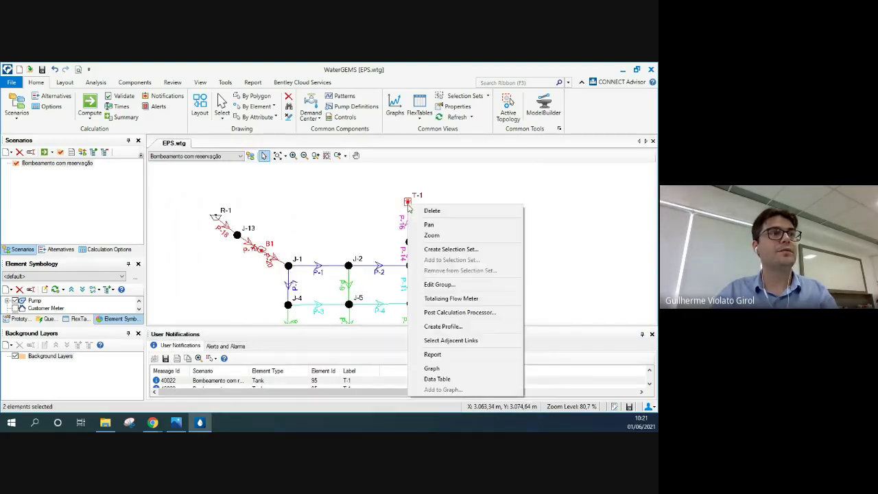
click(451, 367)
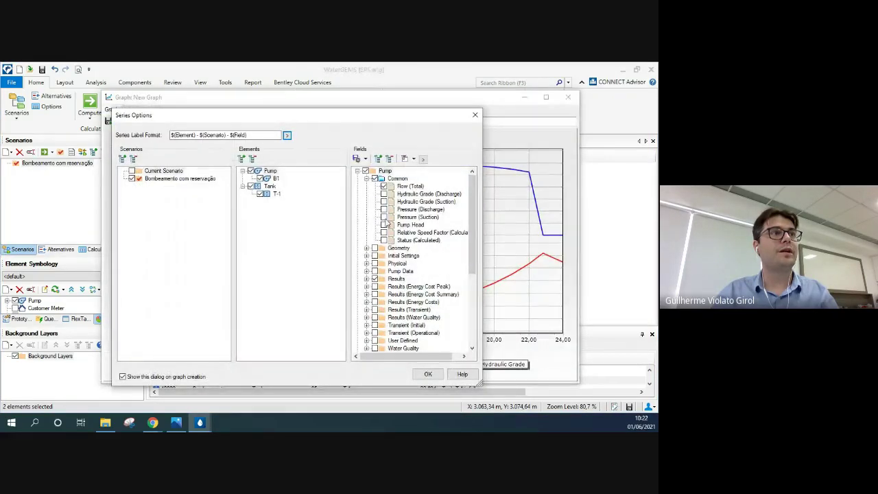
scroll(388, 223, down, 5)
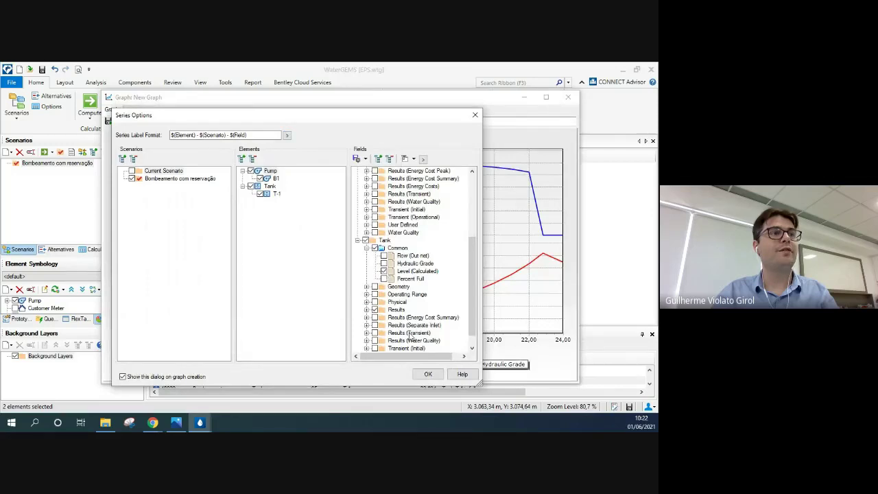
click(427, 374)
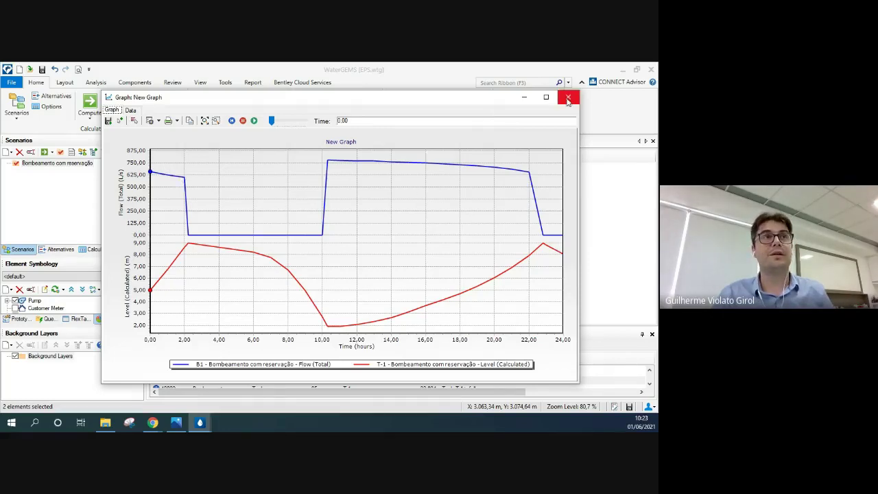
click(568, 99)
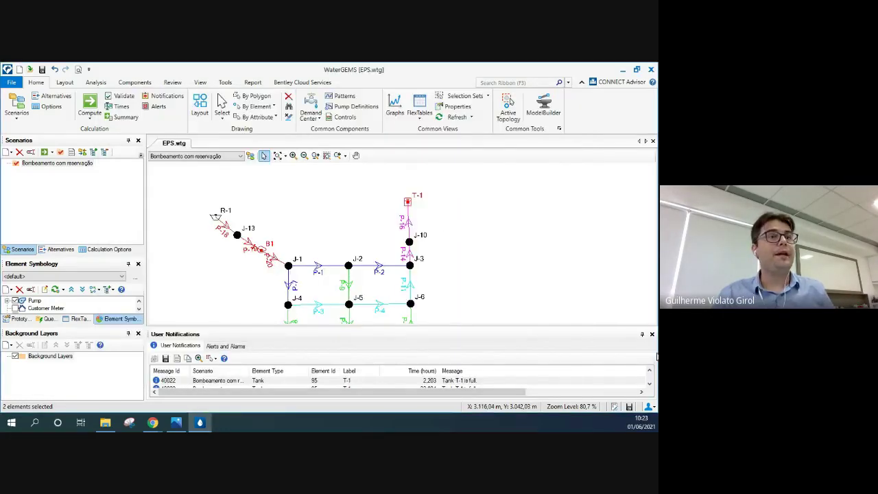
Step: Graph only the pressure at junction J-2 instead of its hydraulic grade, examine the curve over time and close the graph
click(60, 164)
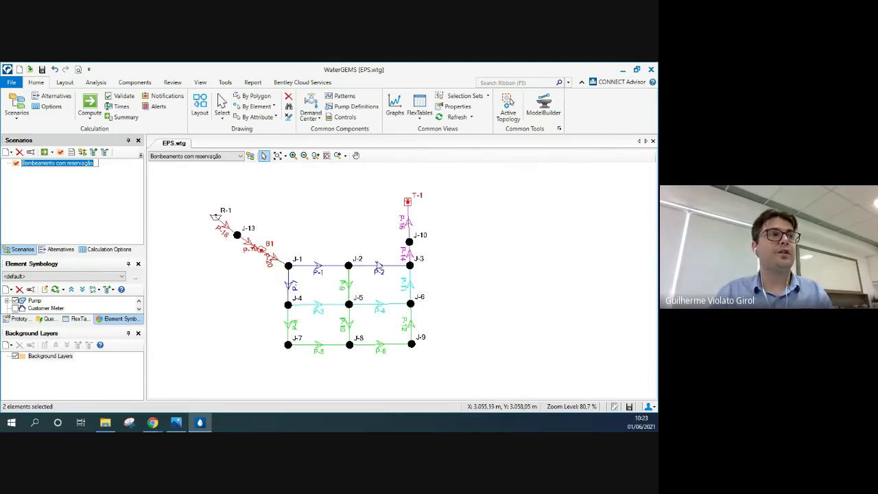
click(348, 266)
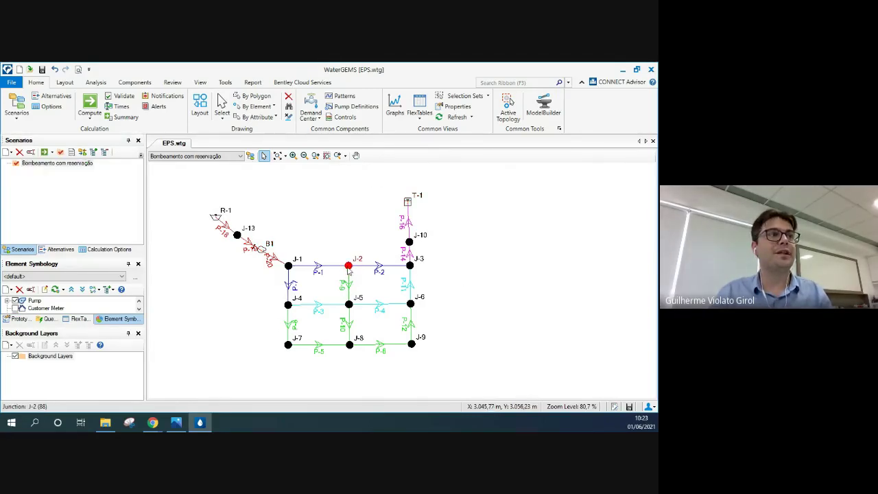
right_click(349, 268)
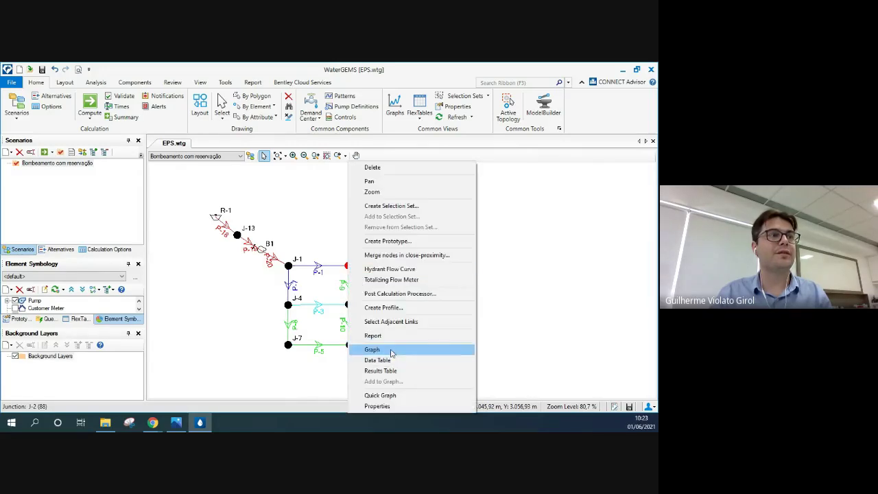
click(386, 349)
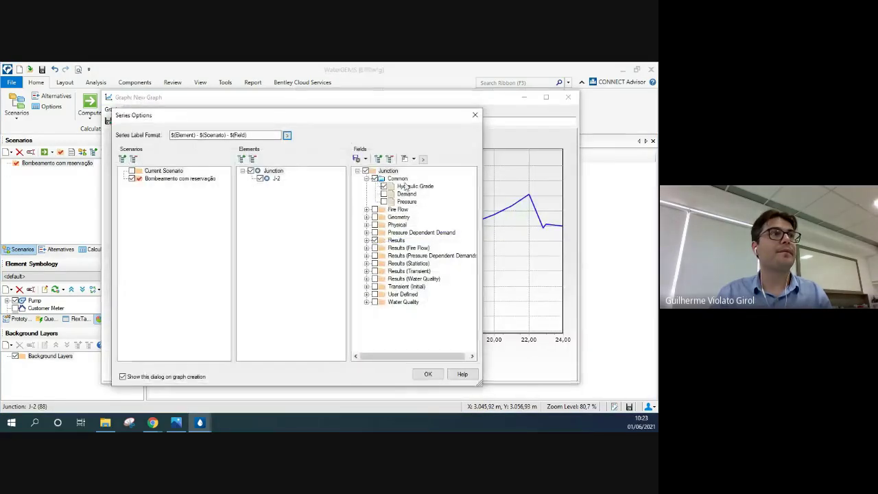
click(385, 186)
click(384, 201)
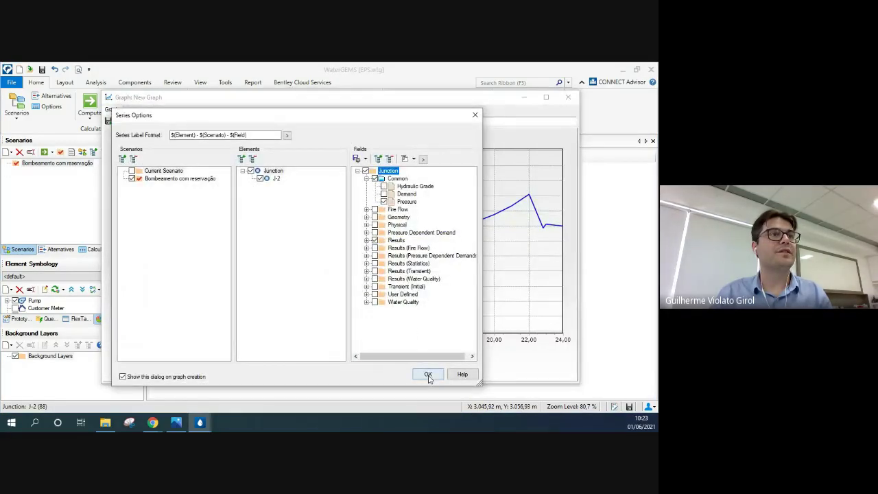
click(428, 374)
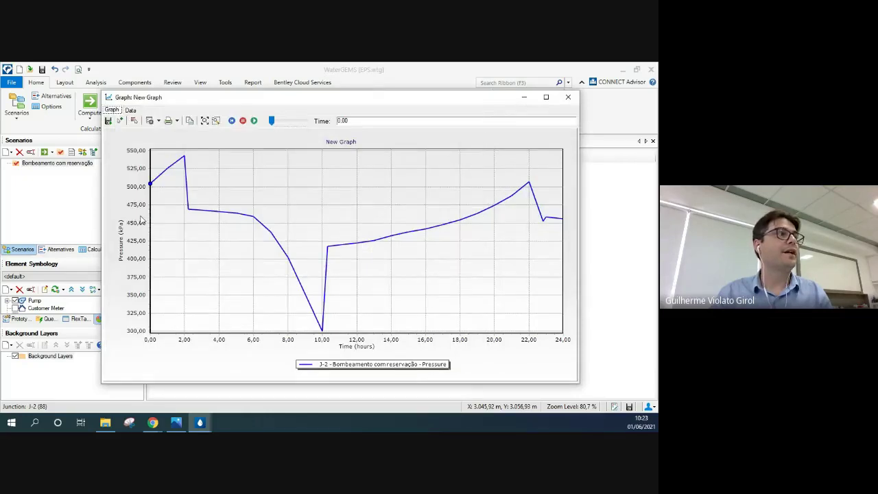
click(568, 97)
Step: Open the unit options and reset the model's units to the metric defaults
click(226, 83)
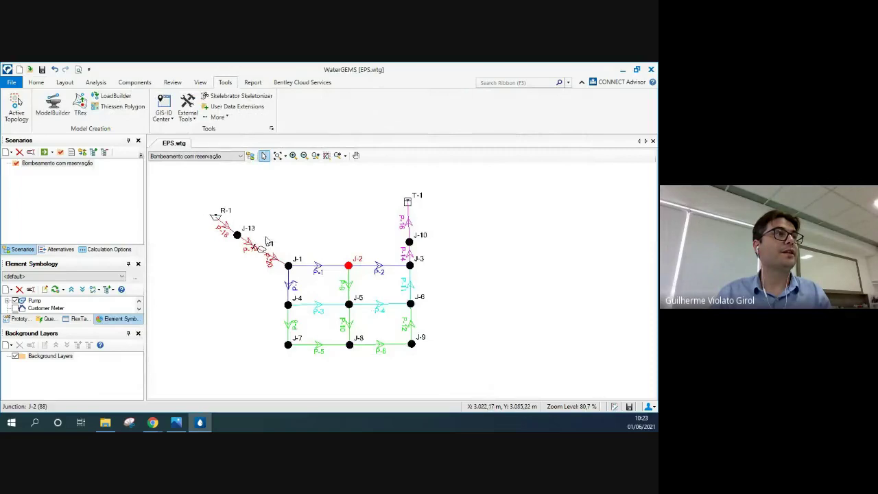
click(218, 117)
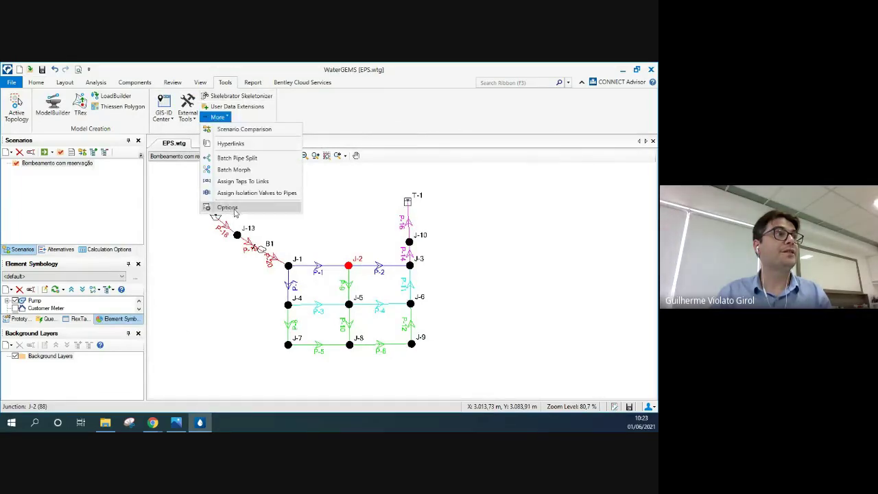
click(235, 210)
click(308, 114)
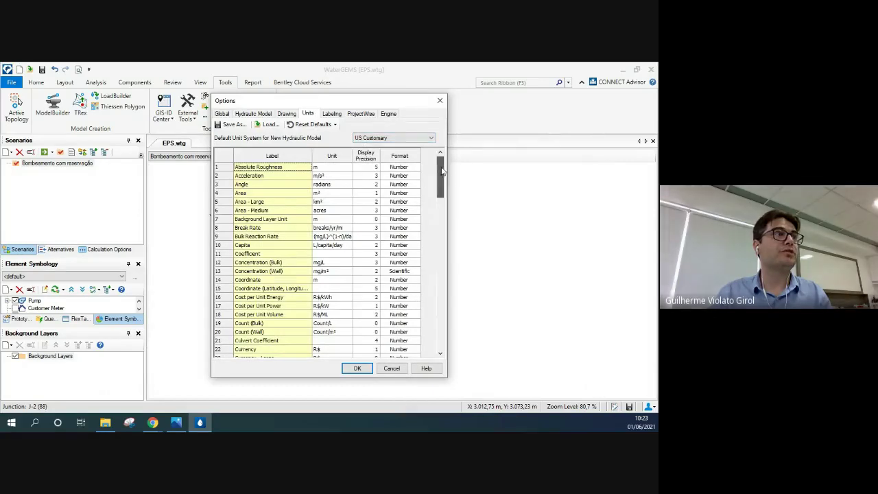
scroll(442, 171, down, 10)
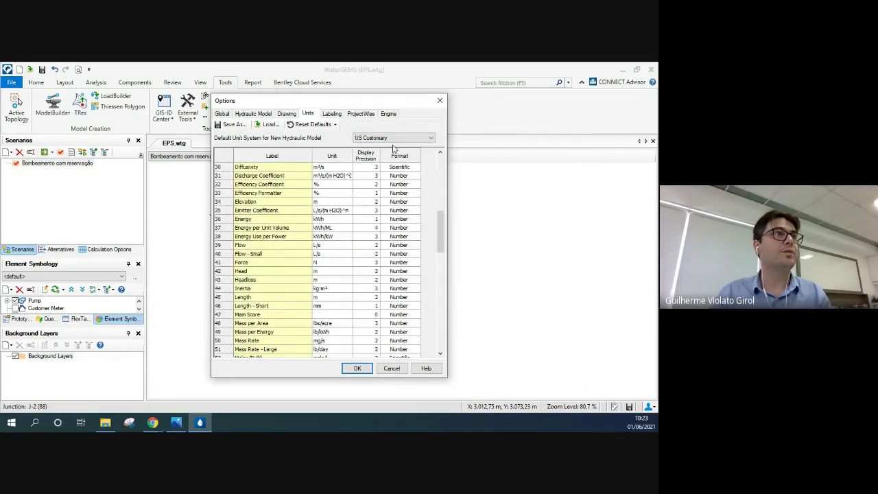
click(394, 138)
click(335, 124)
click(322, 138)
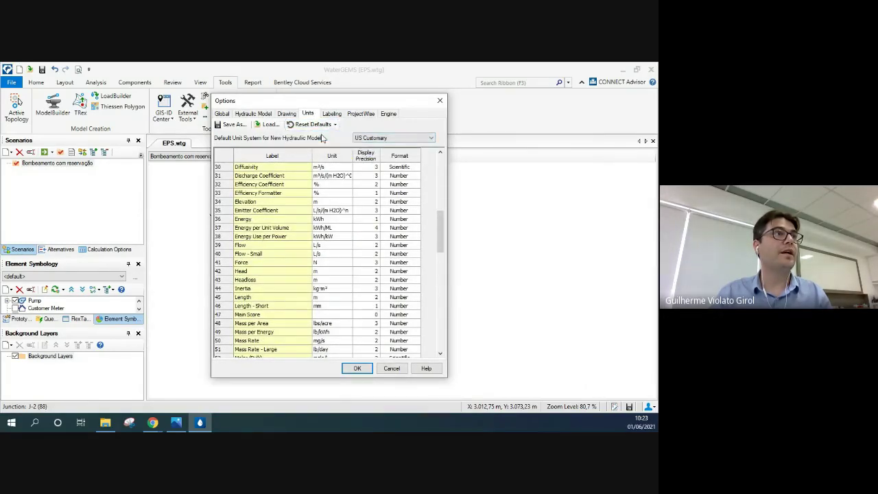
Step: Set the Pressure unit to m H2O and apply the unit options
drag(439, 222, 425, 251)
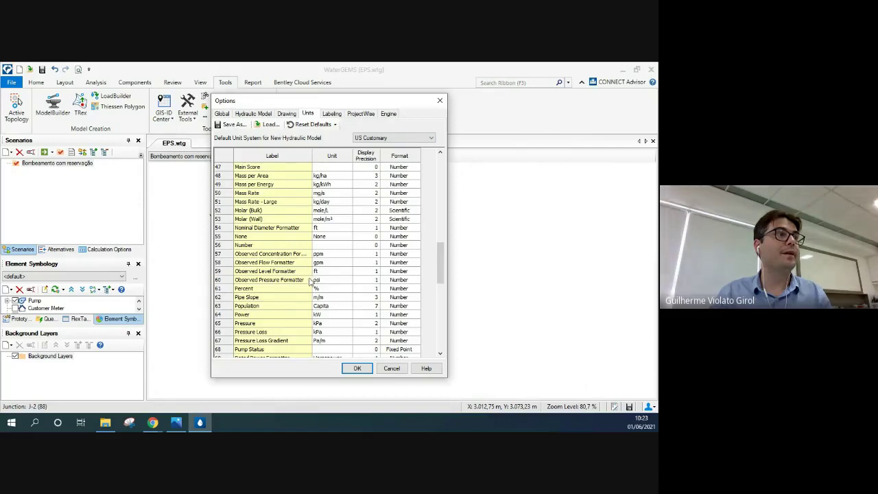
scroll(307, 278, down, 2)
click(327, 272)
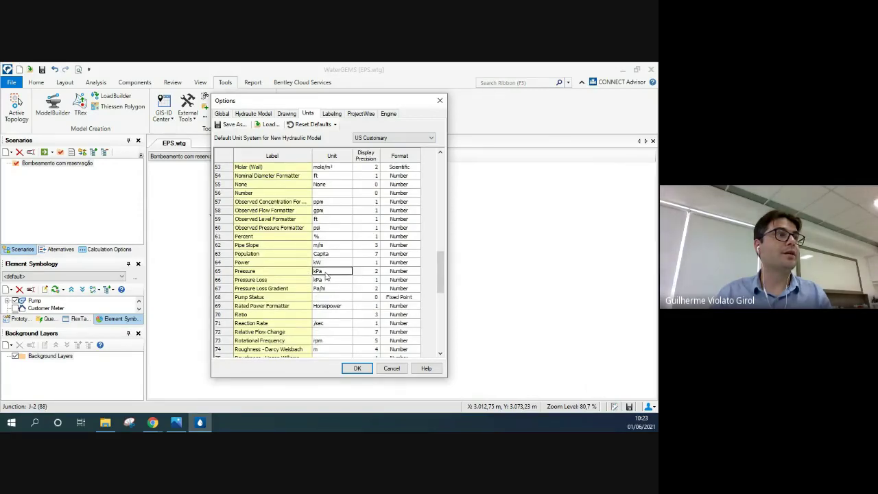
click(347, 272)
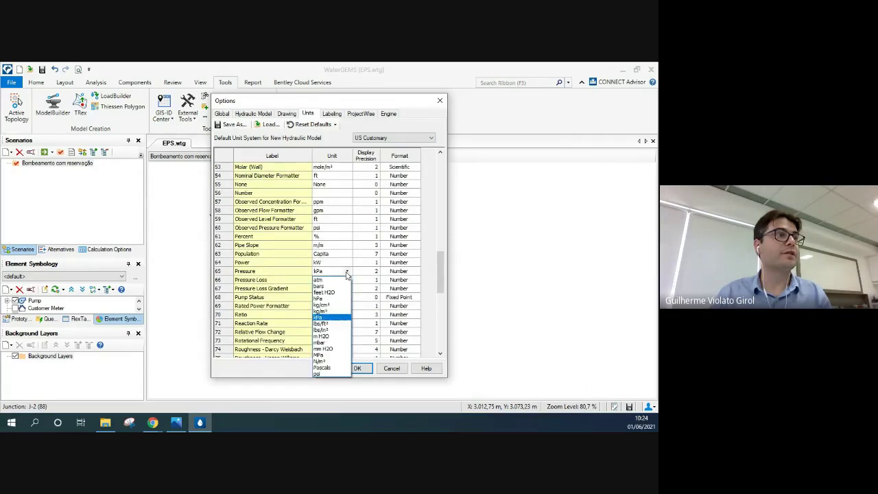
click(338, 336)
click(356, 368)
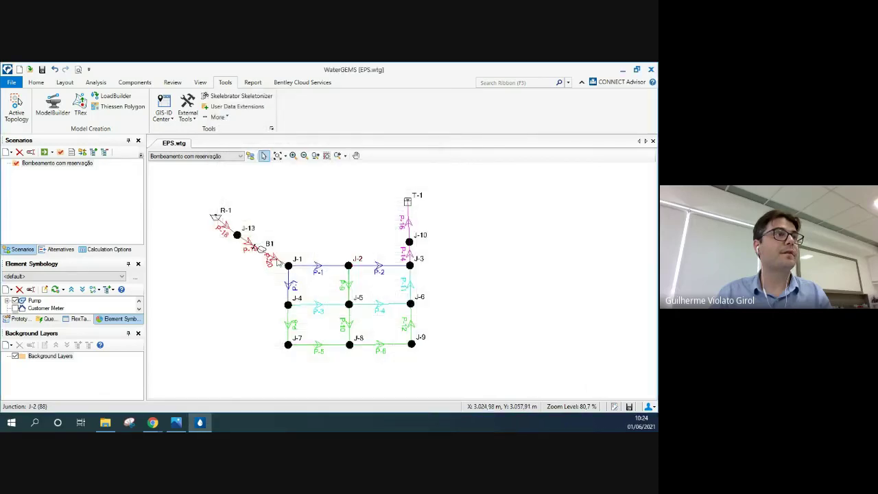
Step: Graph only the pressure at junction J-2 instead of its hydraulic grade, examine the curve in m H2O and close the graph
right_click(350, 271)
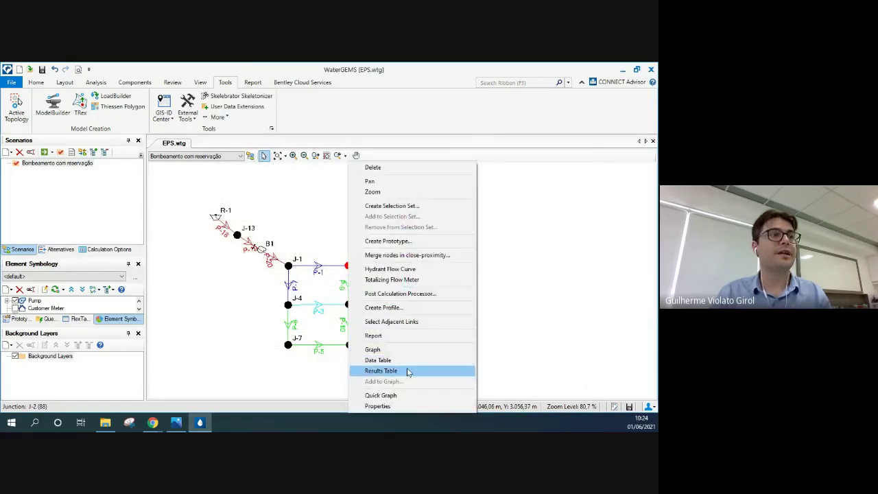
click(394, 349)
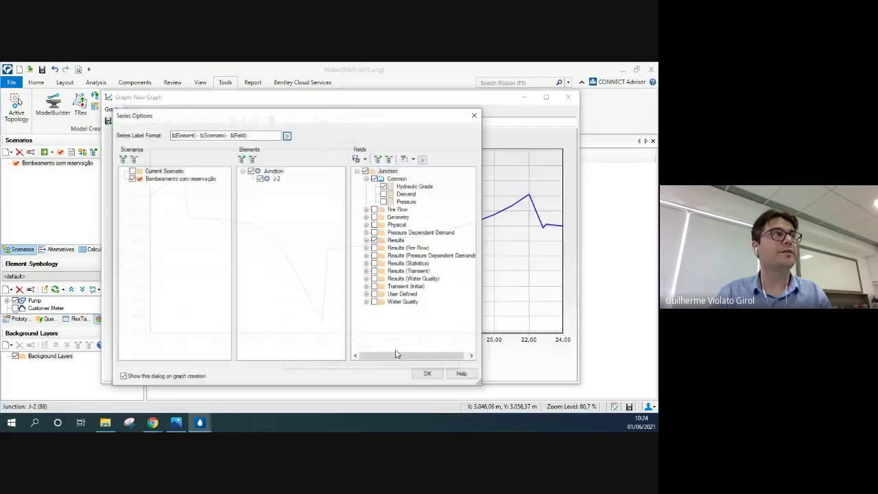
click(383, 186)
click(383, 202)
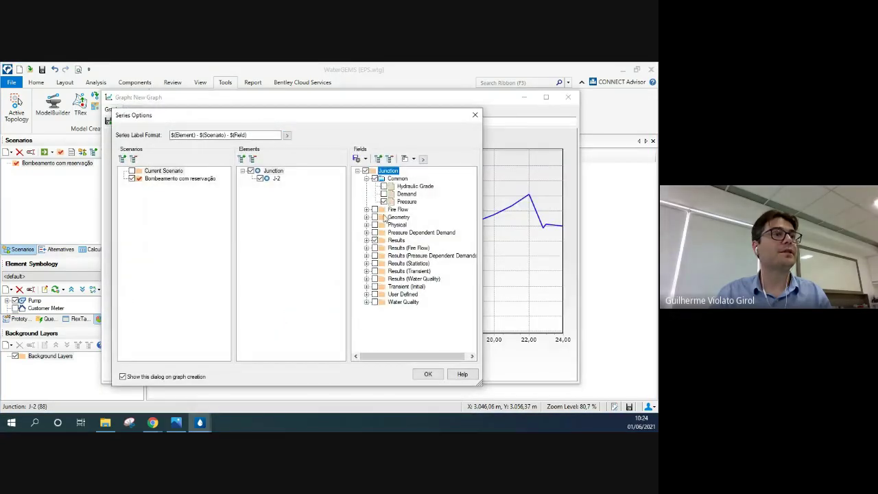
click(429, 374)
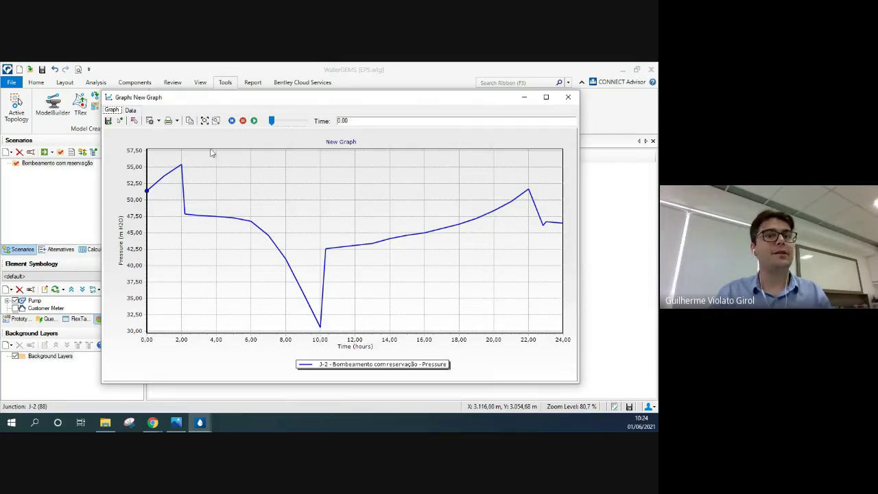
key(alt+Tab)
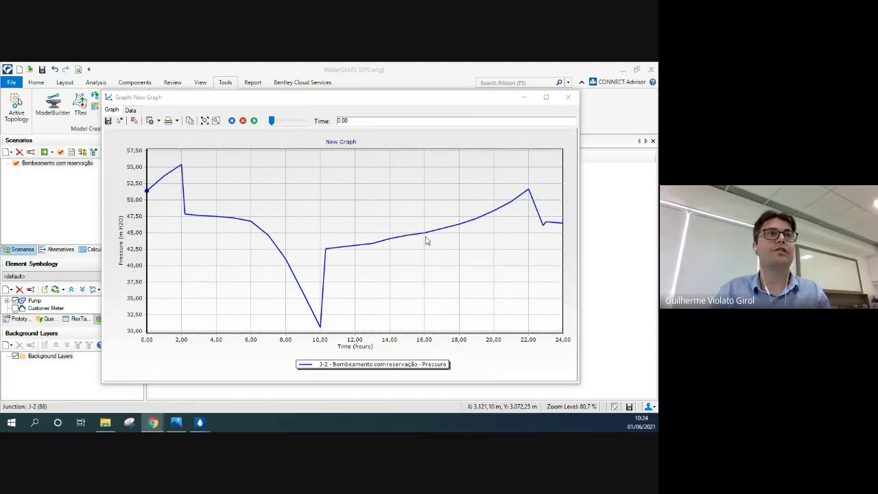
click(569, 98)
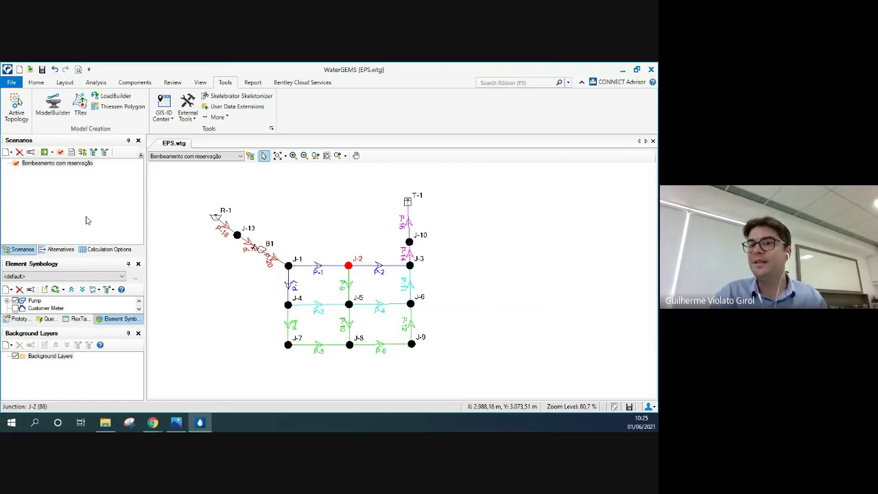
click(68, 164)
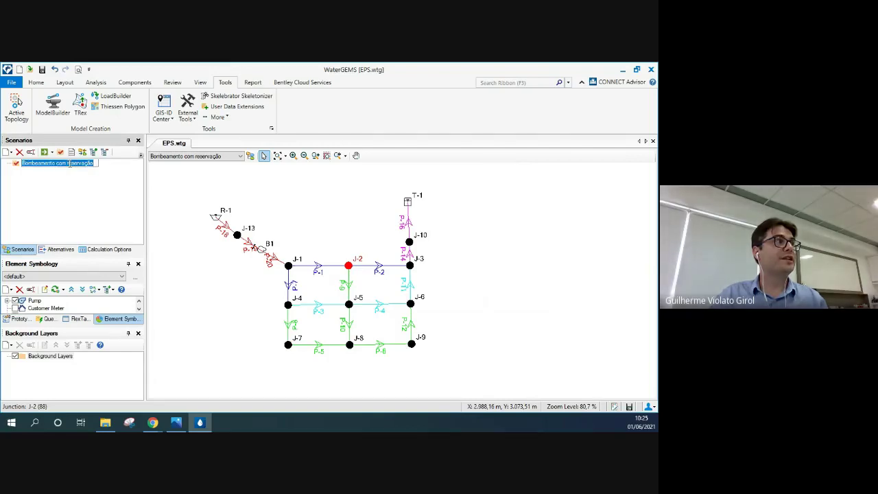
key(Escape)
right_click(83, 166)
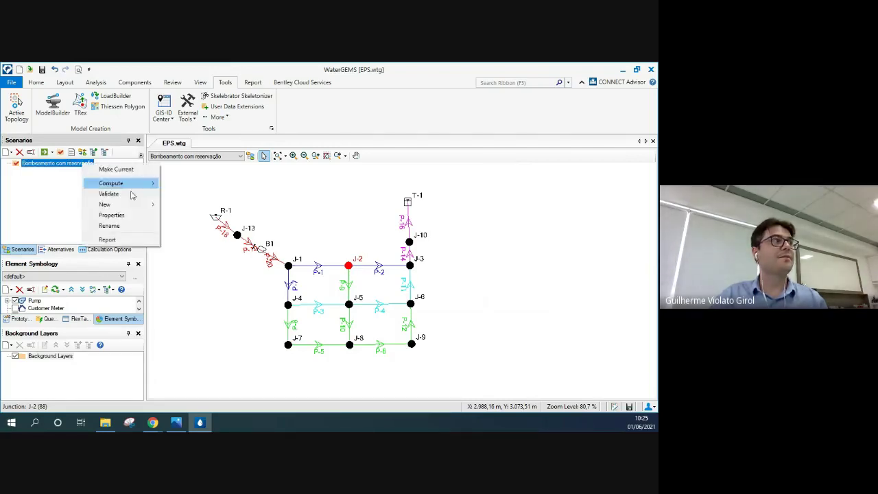
mouse_move(141, 199)
click(190, 205)
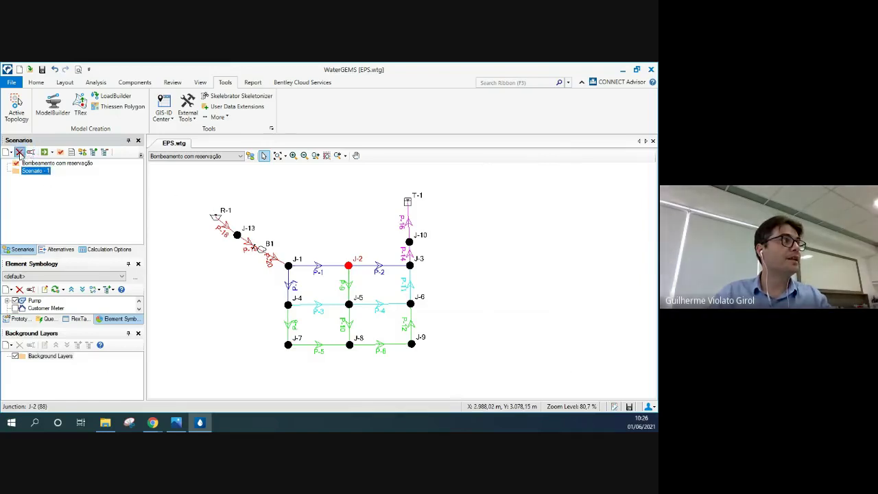
Step: Create a child scenario under Bombeamento com reservação and name it Bombeamento sem reservação
click(34, 163)
right_click(40, 164)
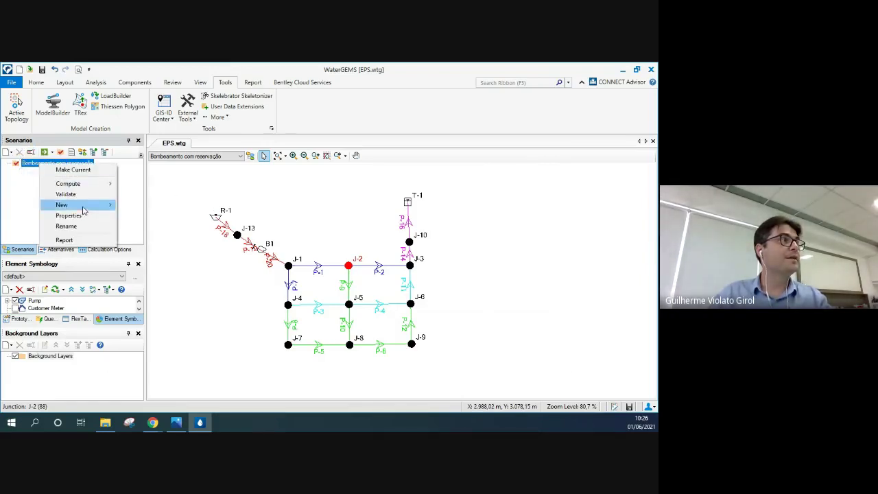
mouse_move(103, 204)
click(153, 215)
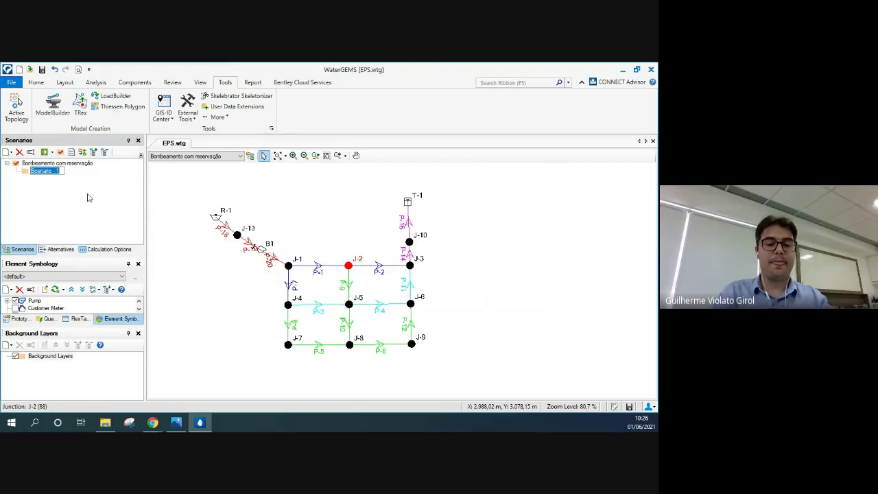
text(Bombeamento se)
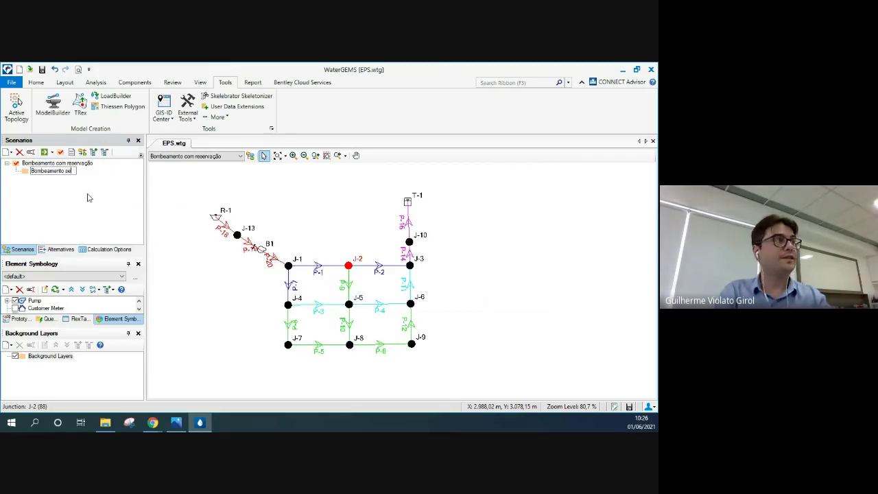
text(m reservaç)
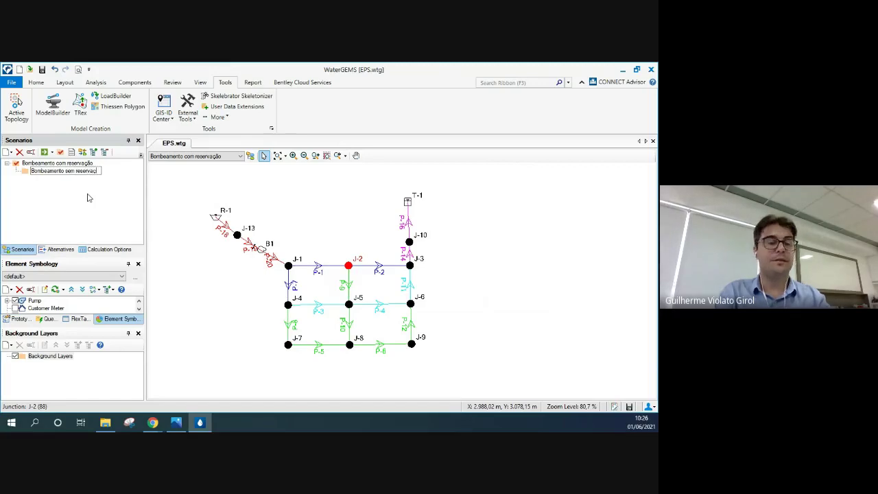
text(ão)
key(Return)
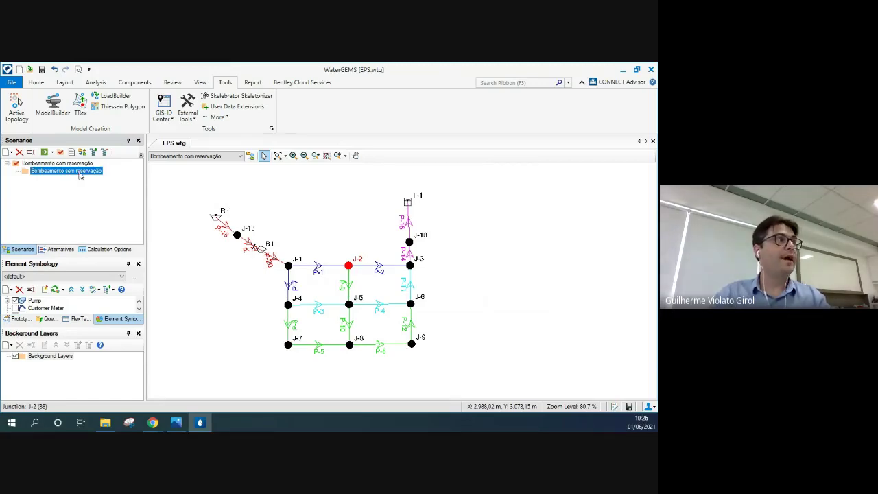
Step: Make the Bombeamento sem reservação scenario current, compute it and close the calculation summary and user notifications
right_click(80, 176)
click(96, 178)
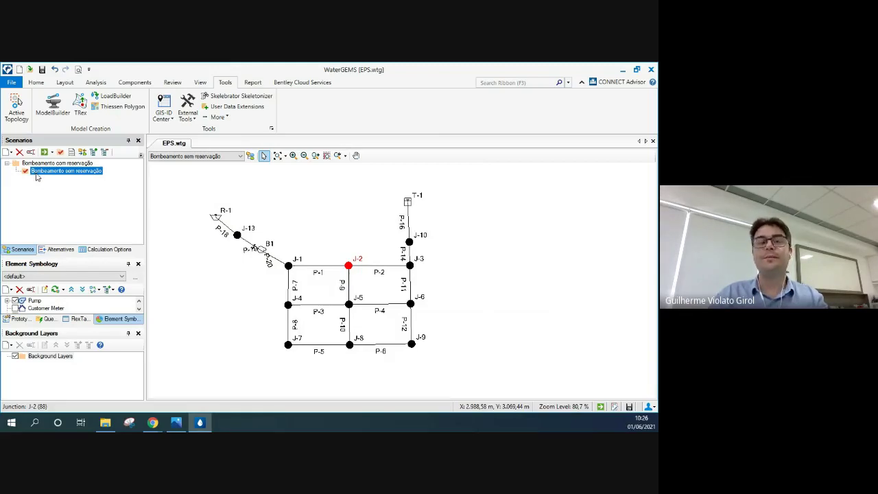
click(42, 83)
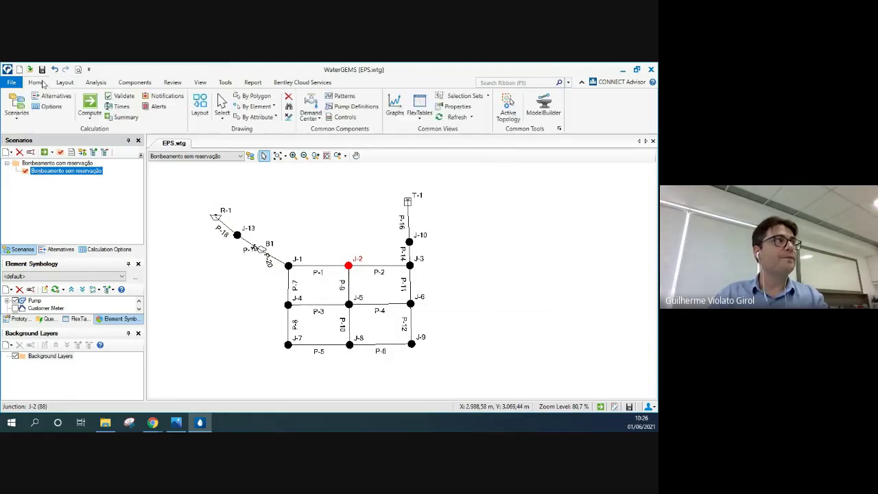
click(90, 105)
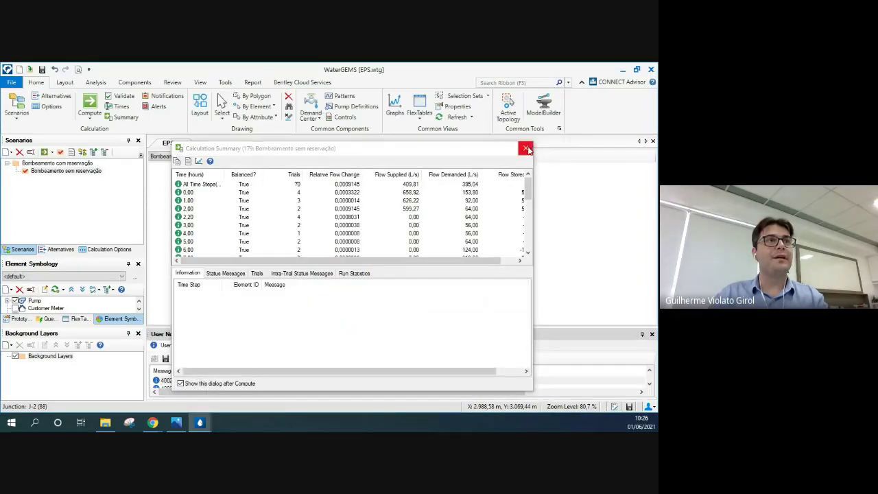
click(526, 149)
click(651, 334)
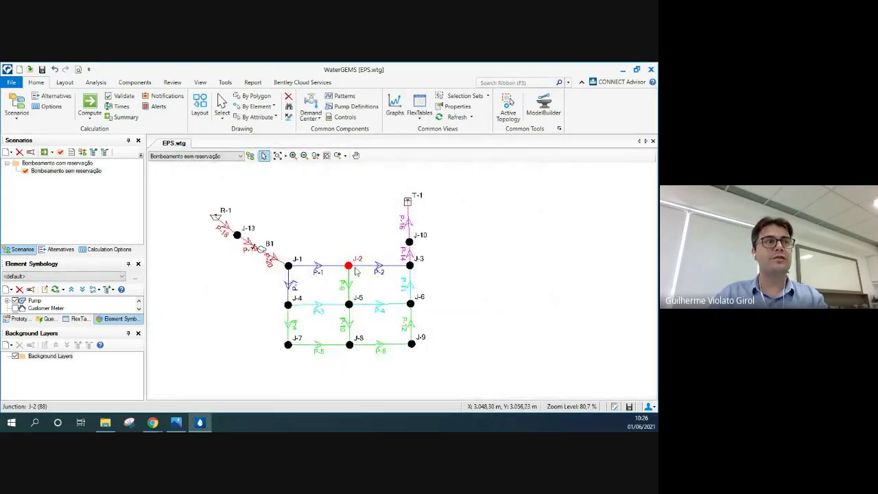
click(88, 164)
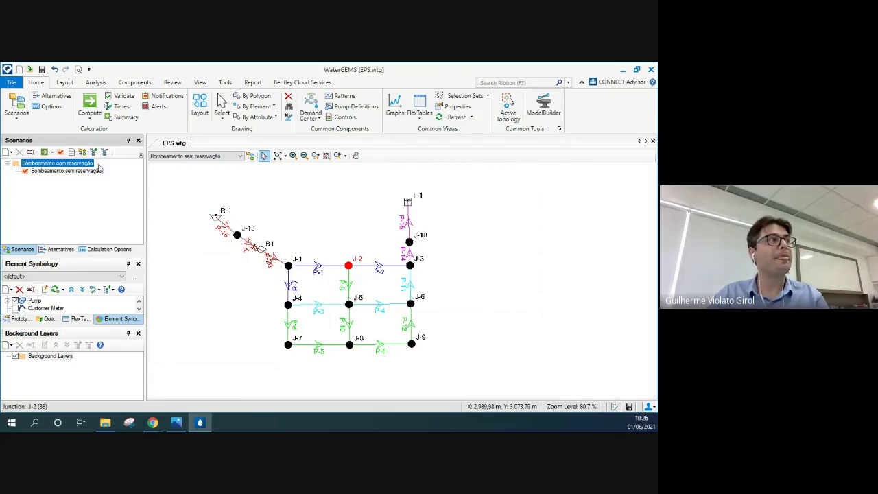
click(98, 170)
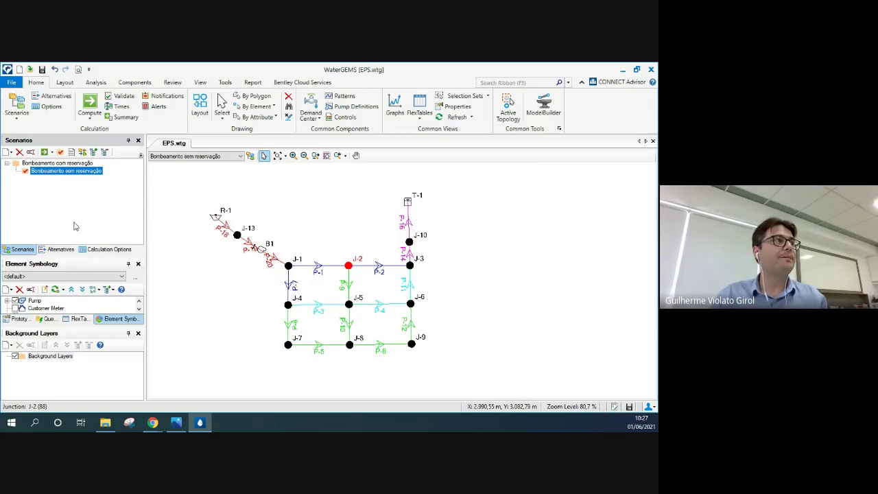
Step: Create a child alternative under Base-Active Topology and name it Sem Reservatório
click(63, 250)
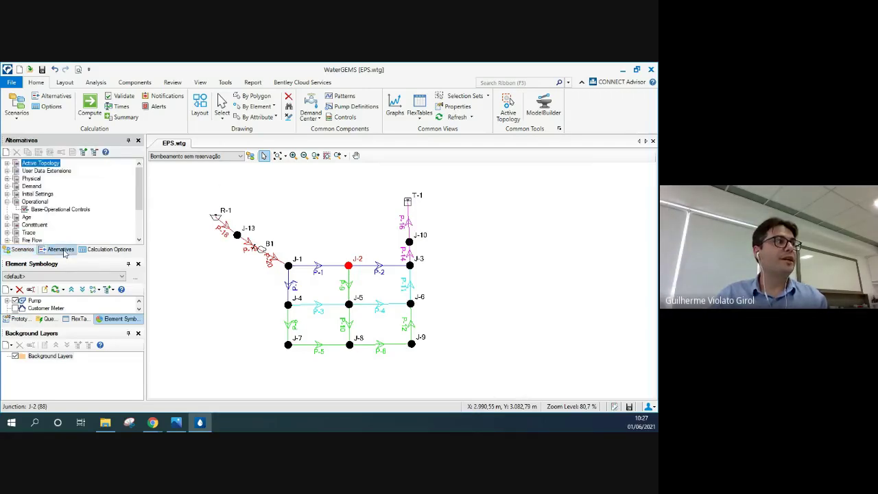
click(6, 163)
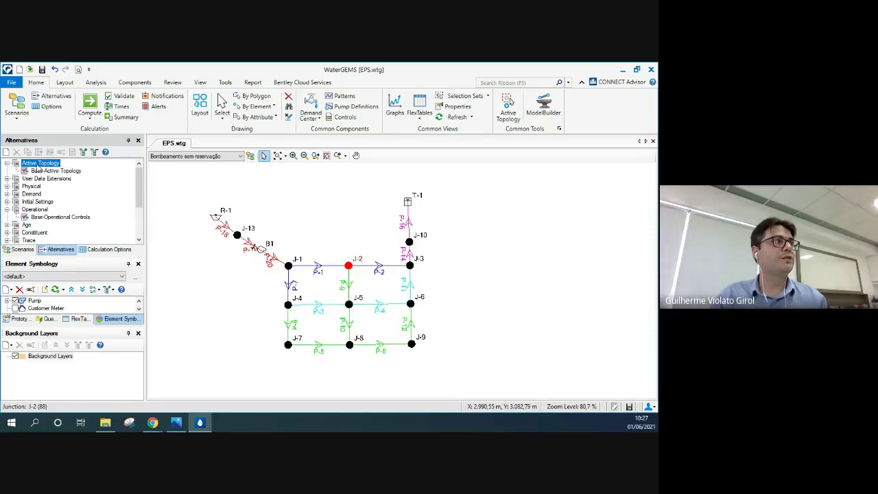
right_click(37, 170)
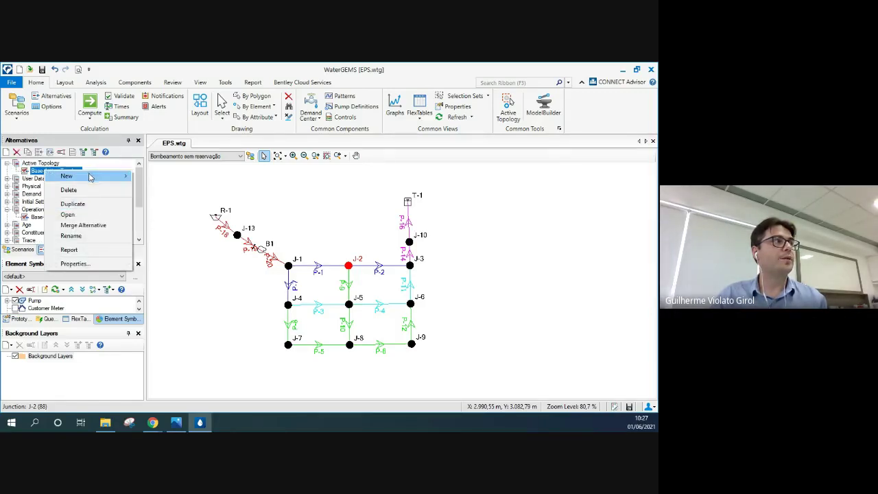
mouse_move(90, 176)
click(156, 177)
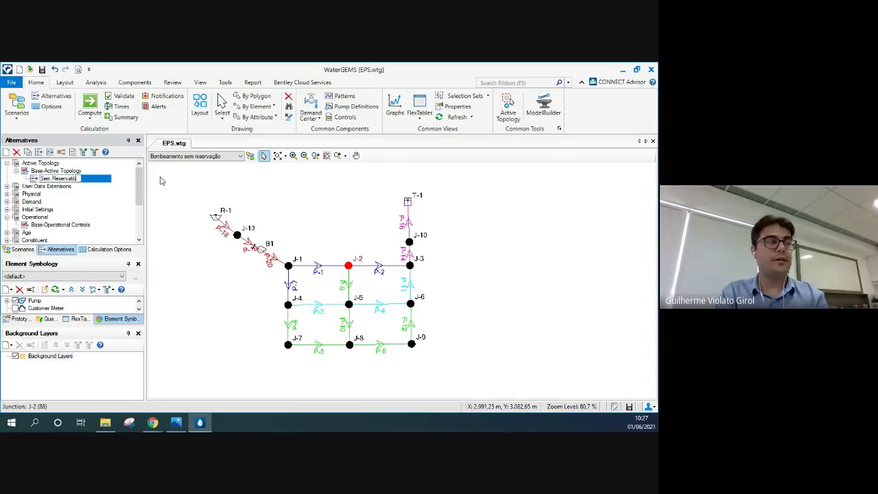
click(163, 180)
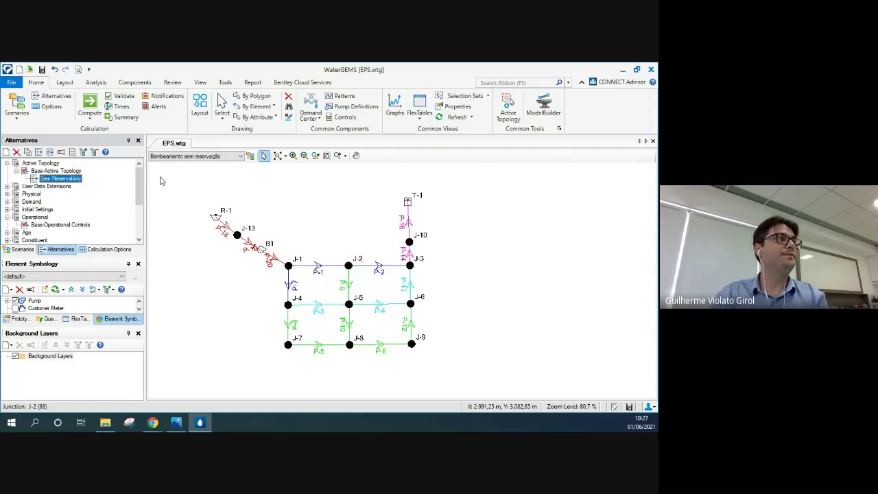
Step: Open the properties of the Bombeamento sem reservação scenario and bring up the choices for its Active Topology alternative
click(27, 251)
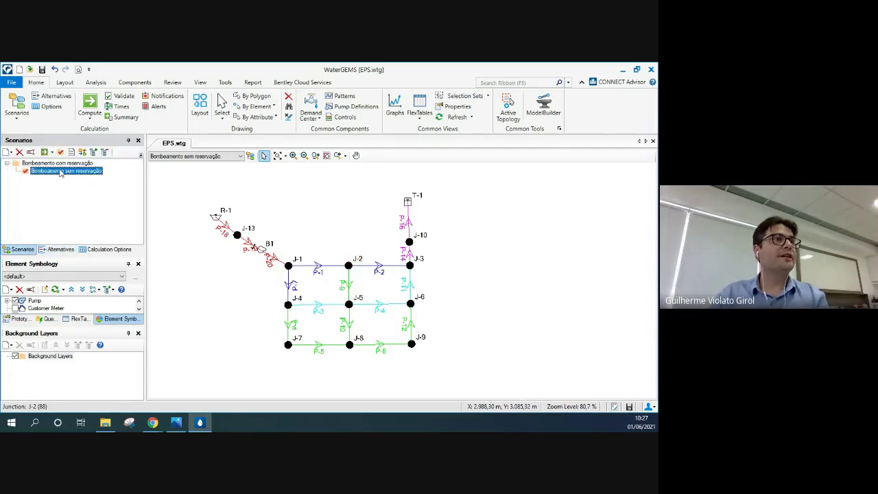
double_click(61, 172)
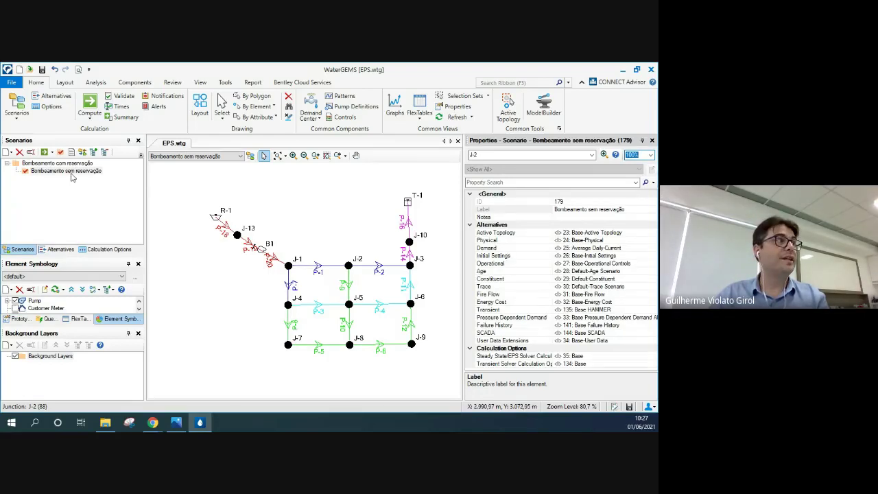
click(583, 233)
click(589, 233)
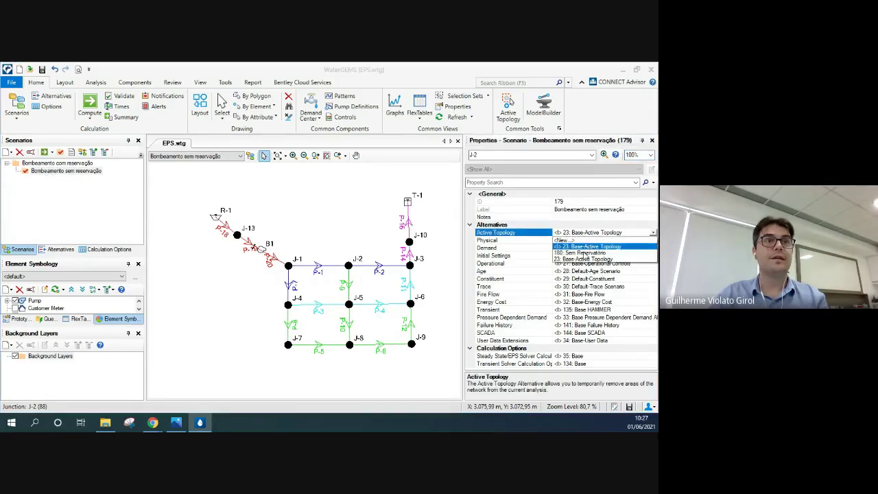
Step: Assign the Sem Reservatório active topology alternative to the Bombeamento sem reservação scenario and close its properties
click(582, 252)
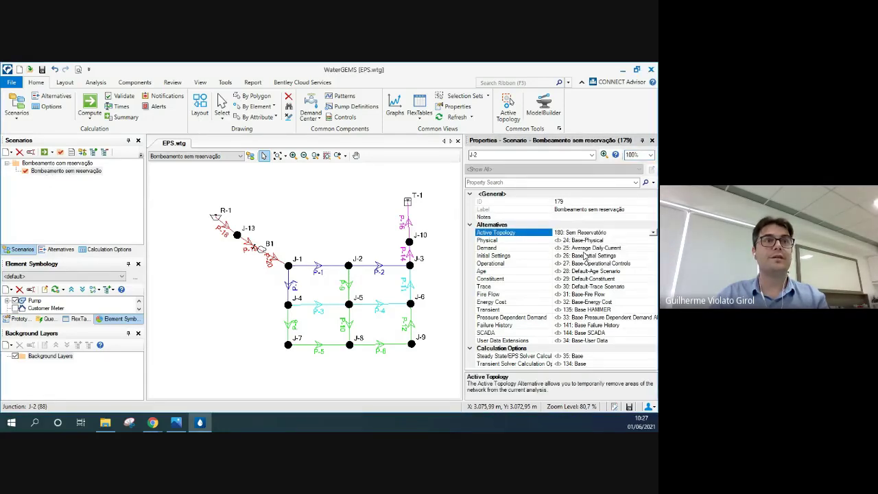
click(652, 141)
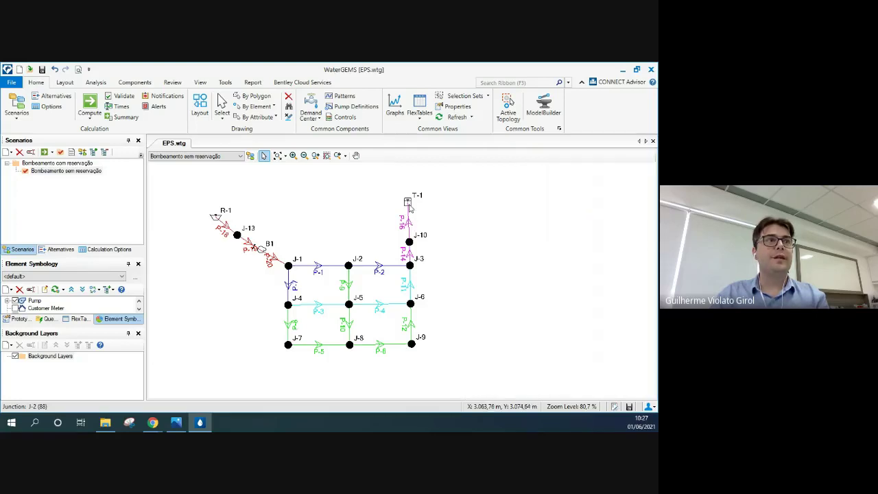
Step: Make tank T-1 inactive in the current scenario by setting Is Active? to False
click(408, 207)
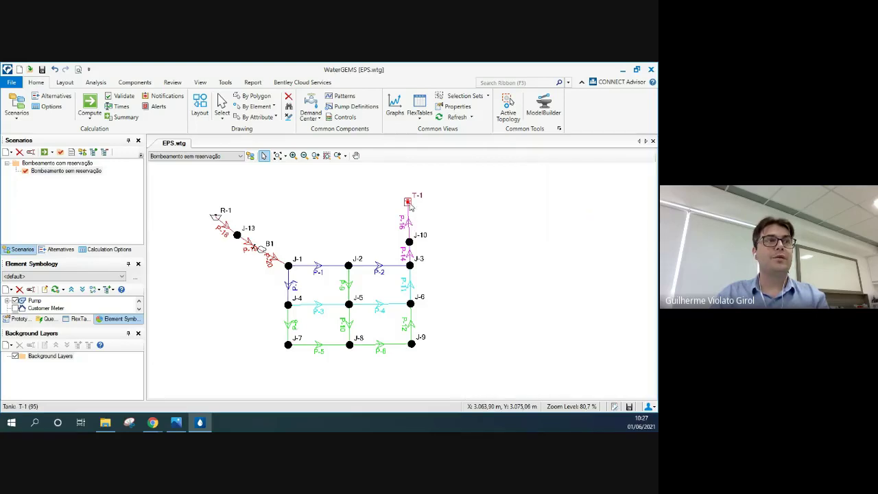
double_click(409, 205)
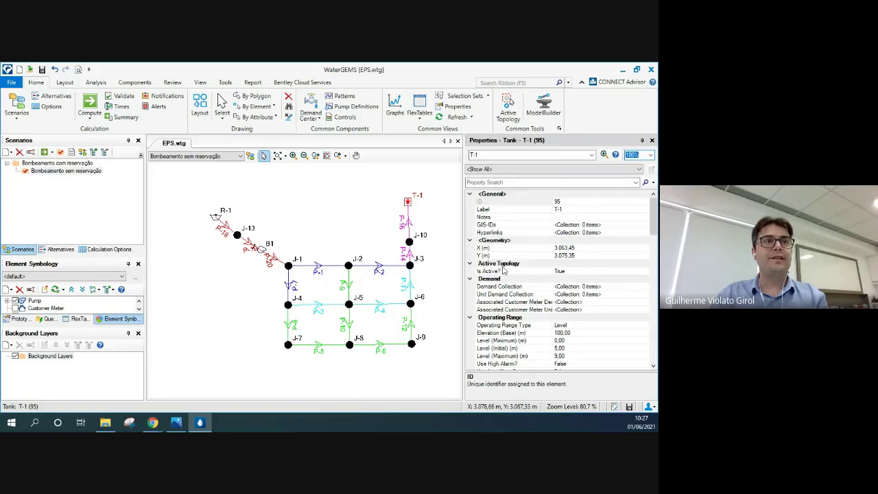
click(563, 272)
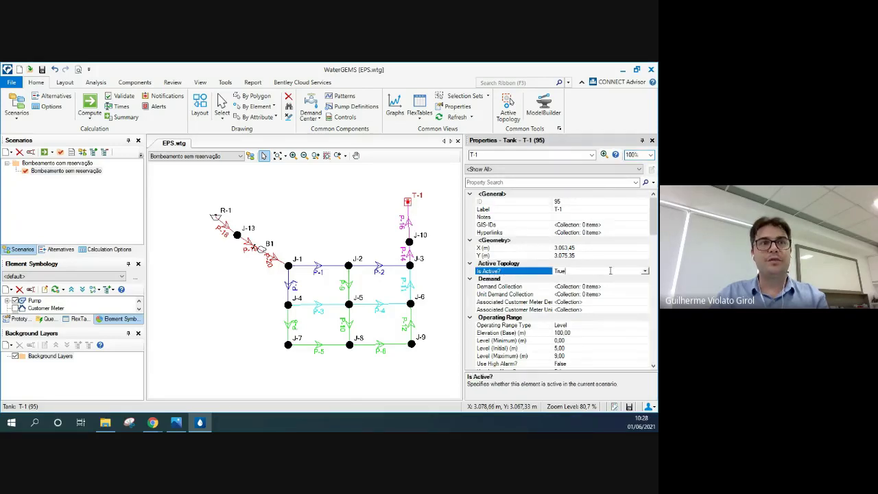
click(644, 273)
click(597, 285)
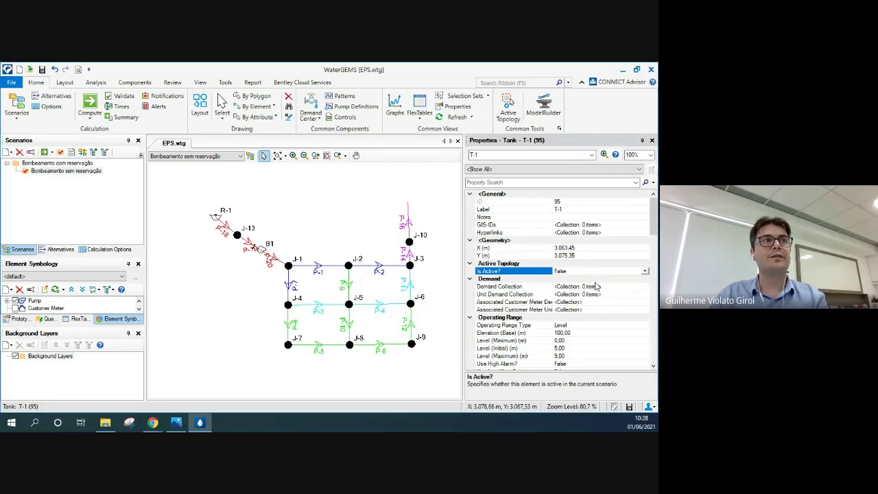
Step: Set Is Active? to False for pipe P-16, the pipe between J-10 and the tank, and close its properties
click(408, 223)
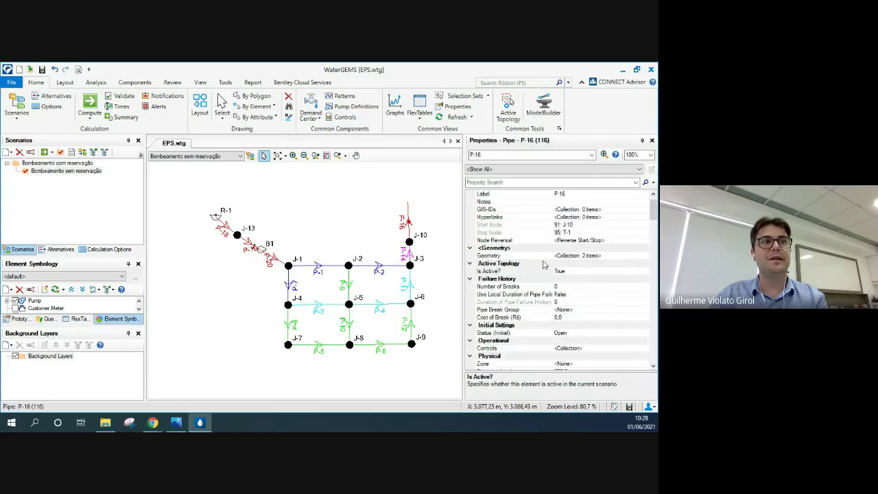
click(596, 274)
click(645, 272)
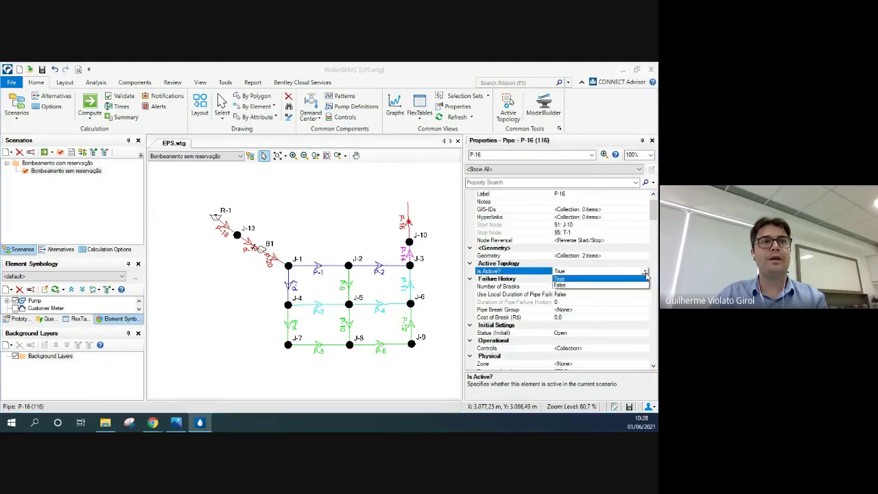
click(613, 285)
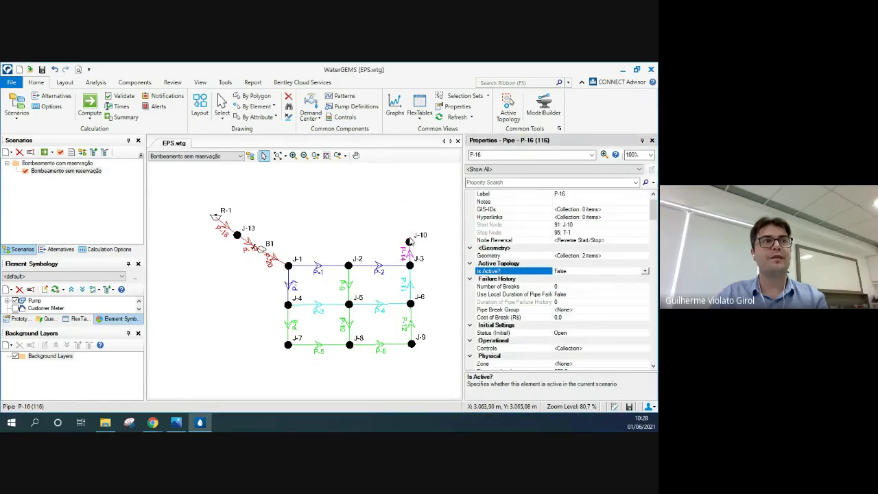
click(652, 140)
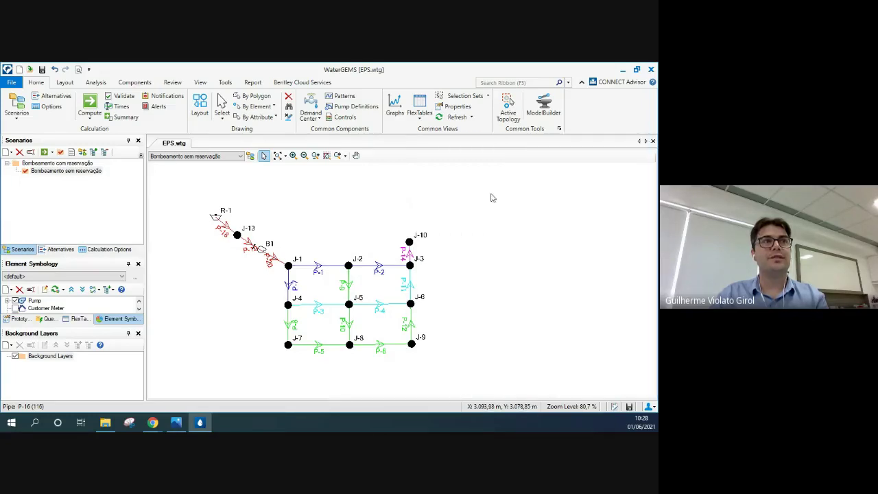
Step: Compare the two network layouts by making Bombeamento com reservação current and returning to Bombeamento sem reservação
right_click(70, 165)
click(87, 170)
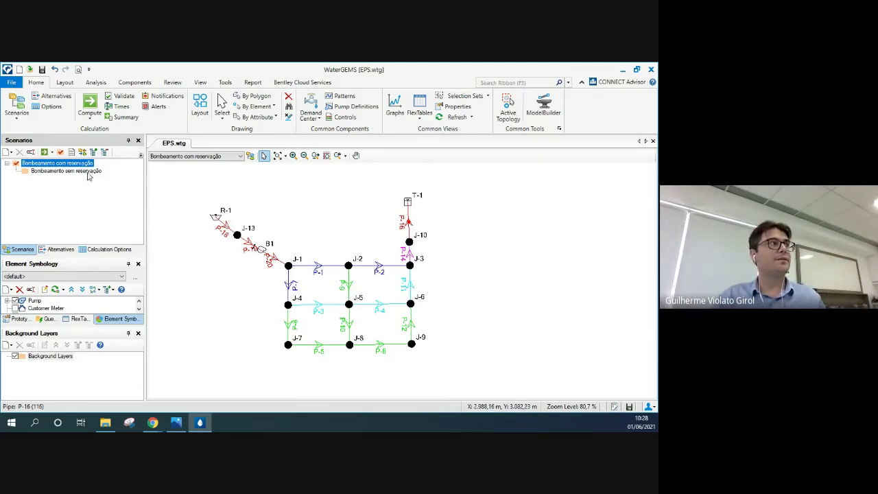
right_click(87, 174)
click(120, 176)
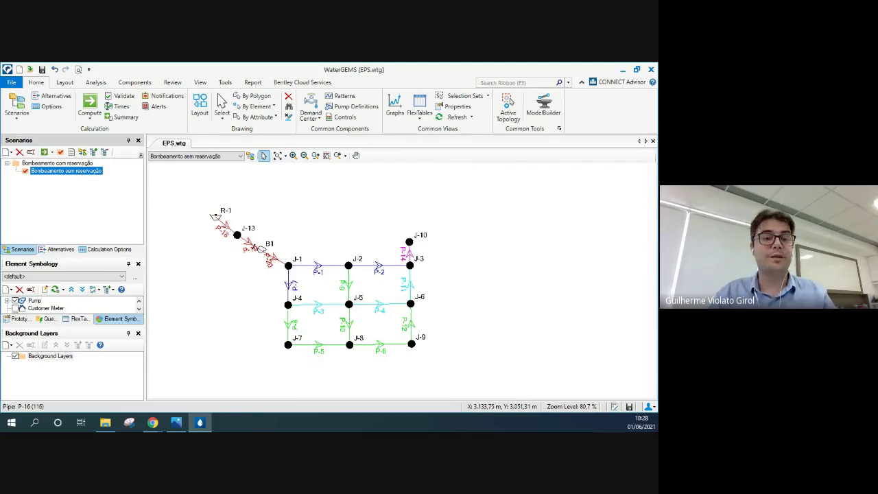
key(alt+Tab)
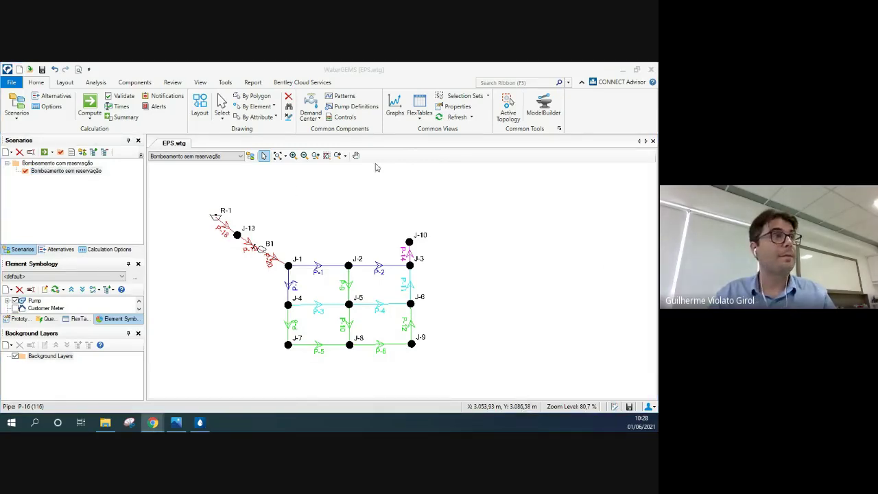
Step: Open the controls manager and check which logical controls belong to the existing control set
click(346, 117)
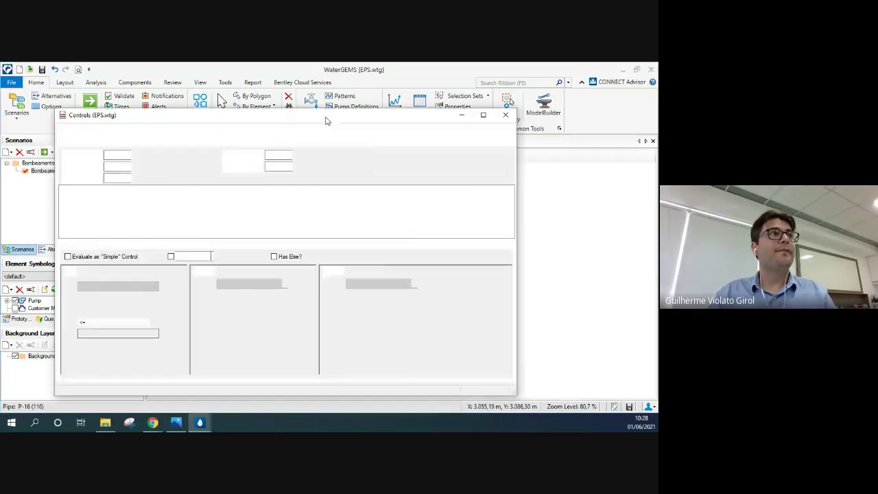
drag(321, 118, 322, 109)
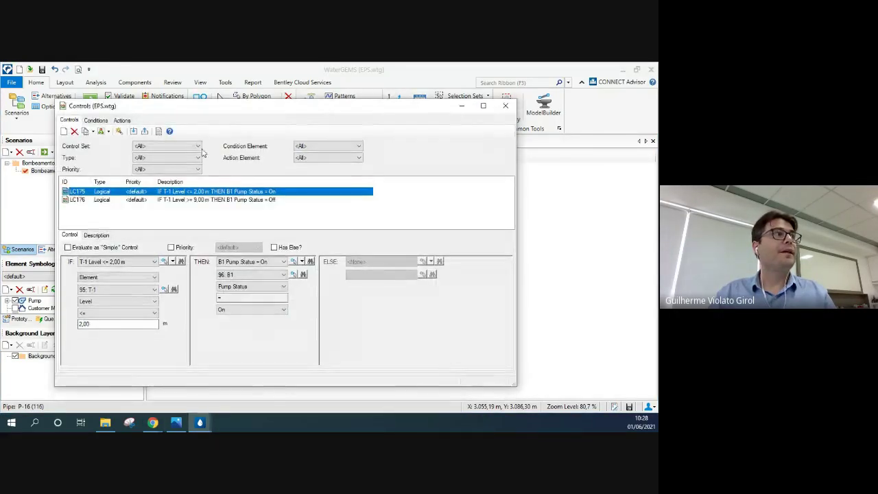
click(101, 133)
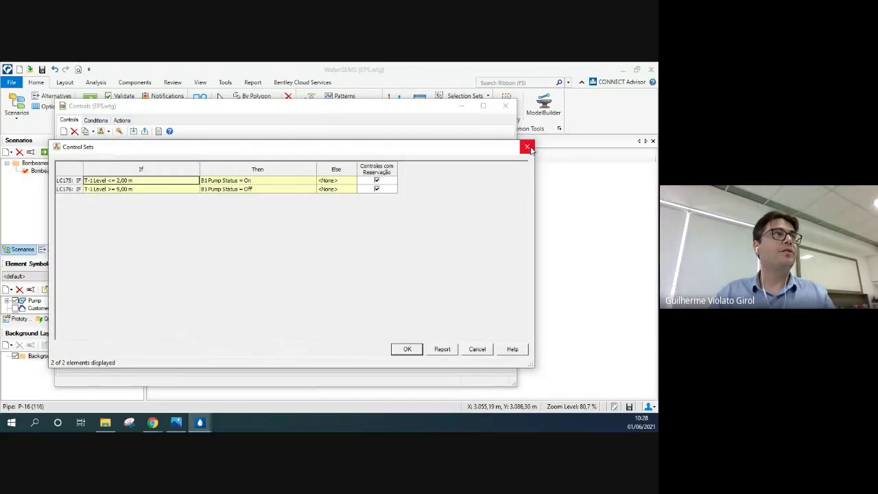
click(529, 143)
Step: Add a new logical control set named "Sem reservatório" to the control sets list
click(108, 131)
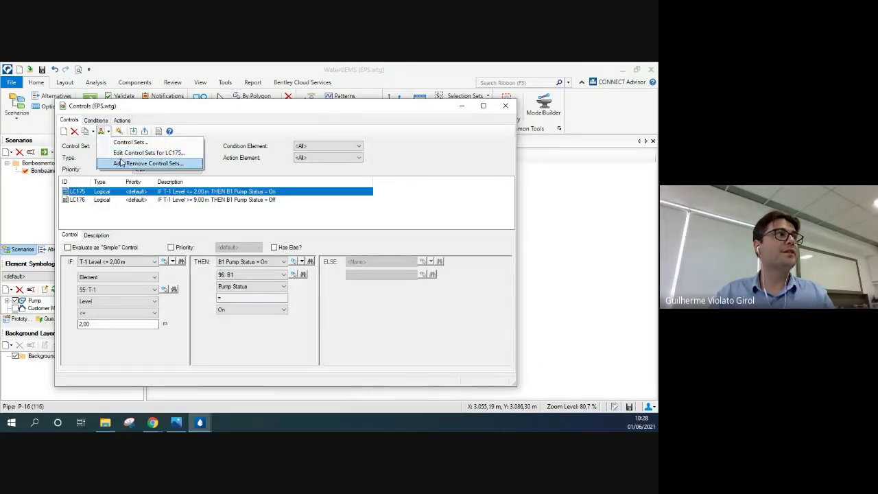
click(137, 163)
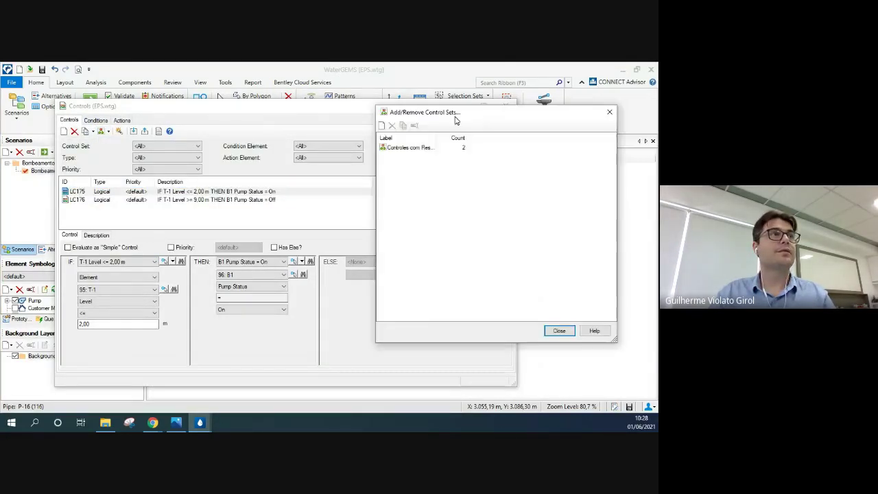
click(227, 135)
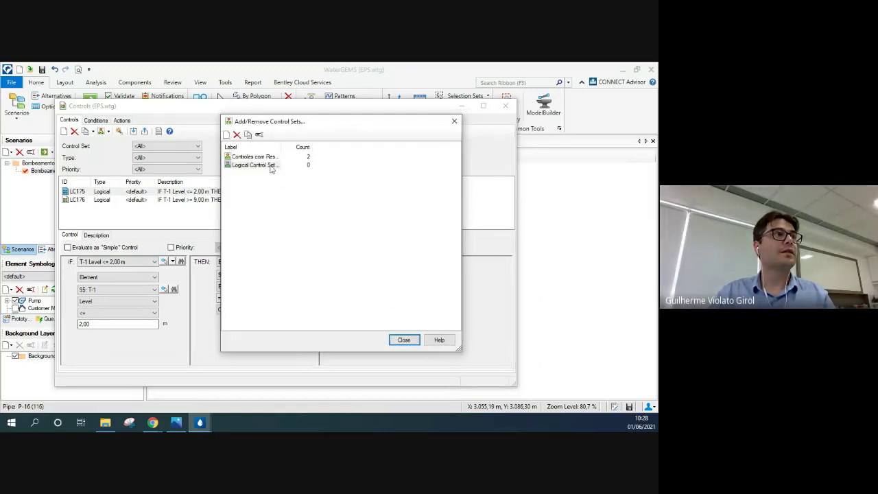
click(270, 166)
click(270, 166)
text(Sem)
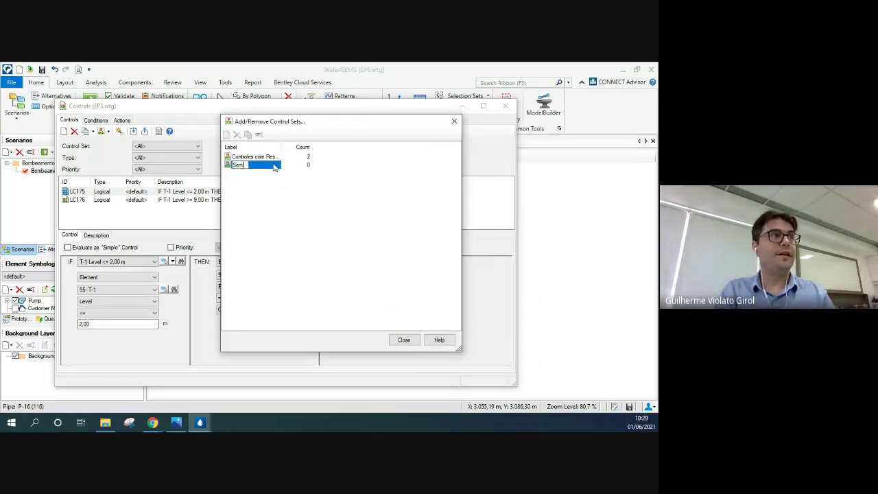
text( reservatório)
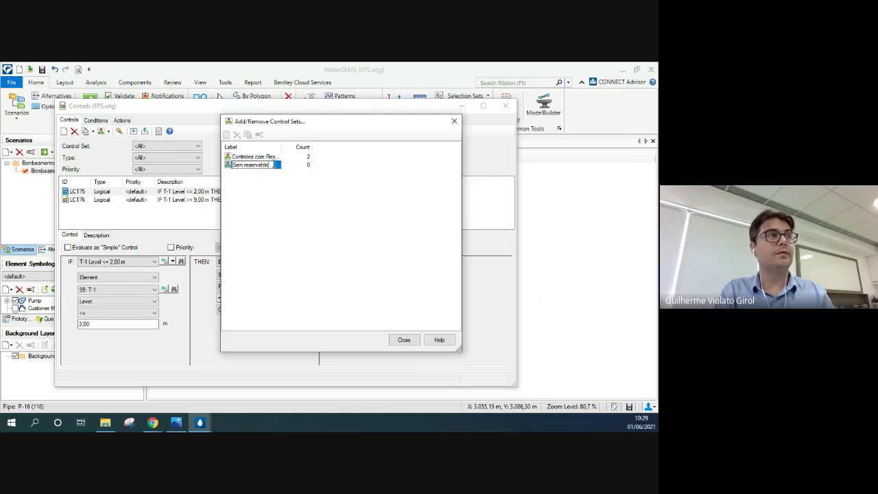
key(Return)
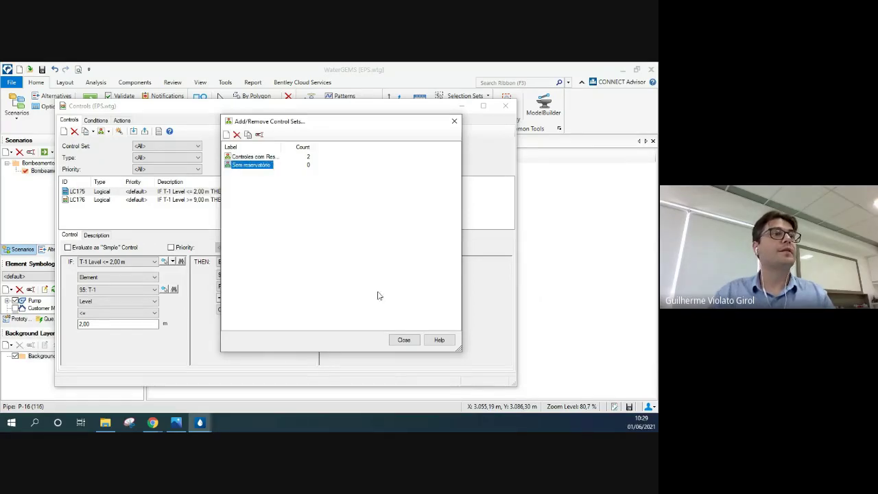
click(403, 339)
Step: Review the control set assignments, leaving both T-1 level controls out of Sem reservatório, and close the controls manager
click(101, 131)
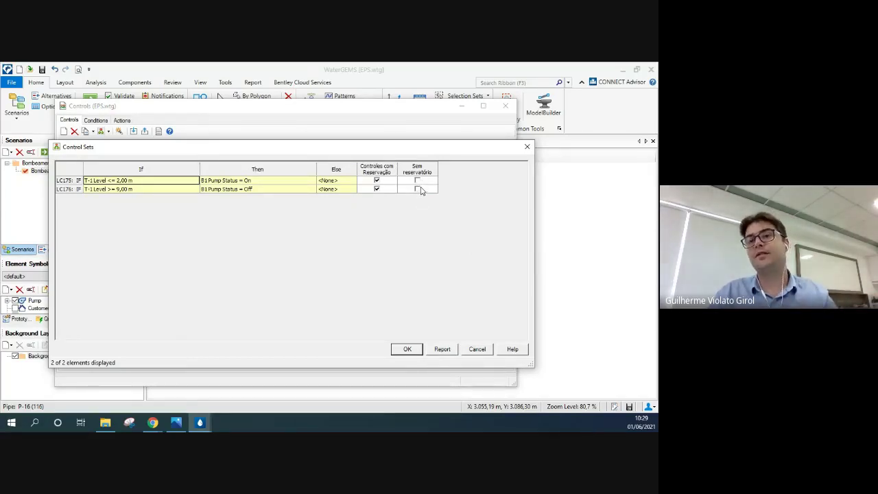
click(408, 349)
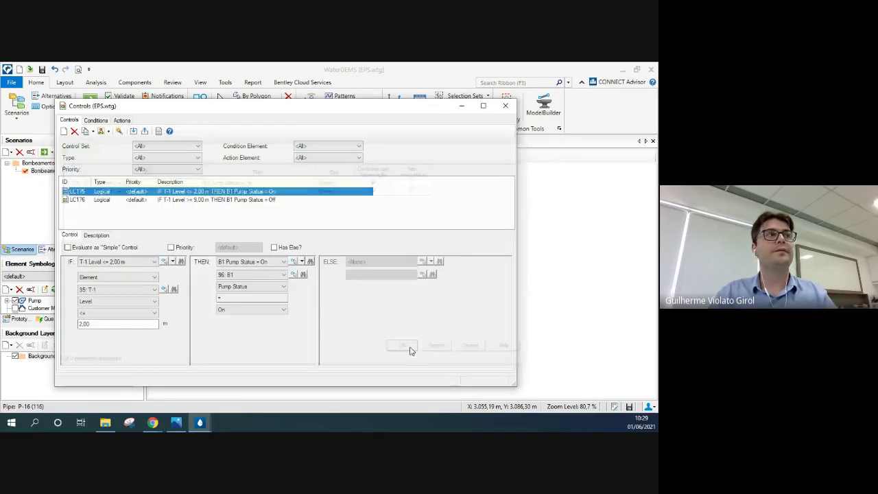
click(506, 106)
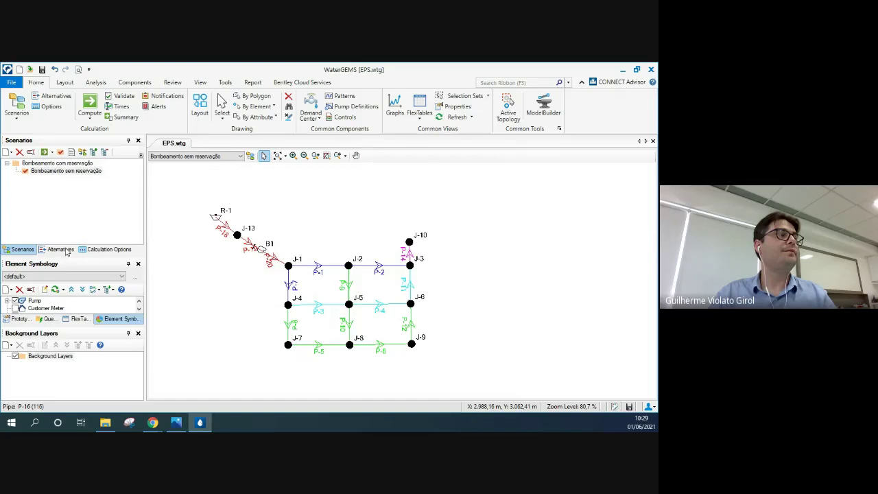
Step: Create a new base operational alternative named "Sem Reservatório"
click(60, 249)
scroll(48, 214, down, 1)
click(38, 196)
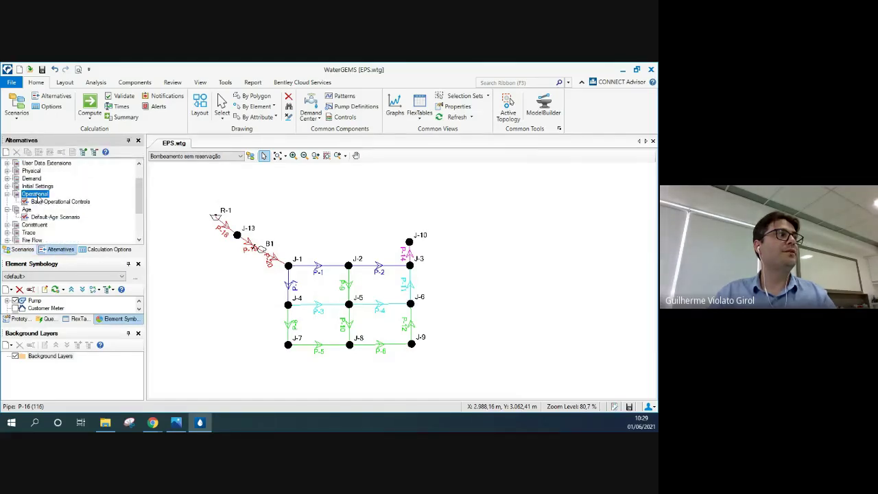
right_click(38, 195)
mouse_move(69, 200)
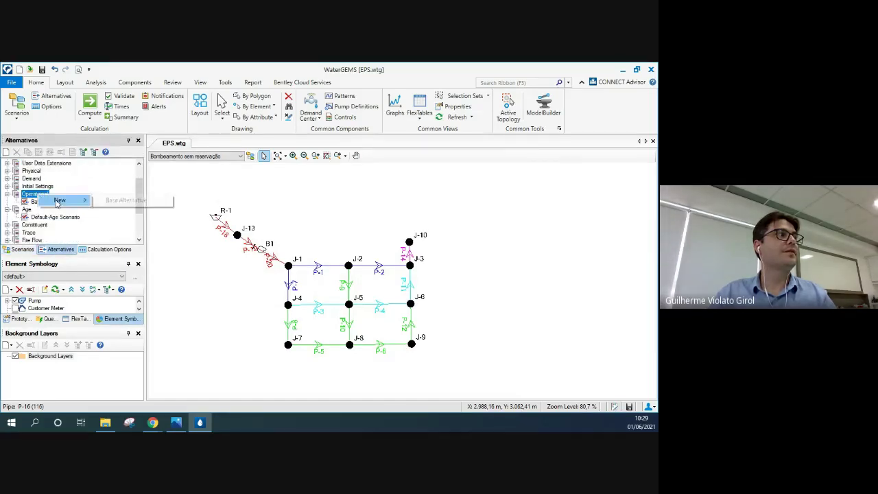
click(113, 204)
click(79, 209)
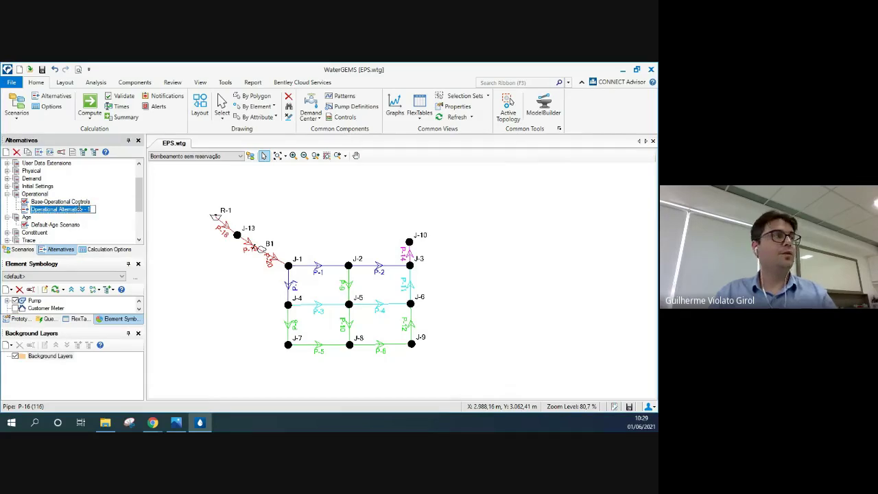
text(Sem Reser)
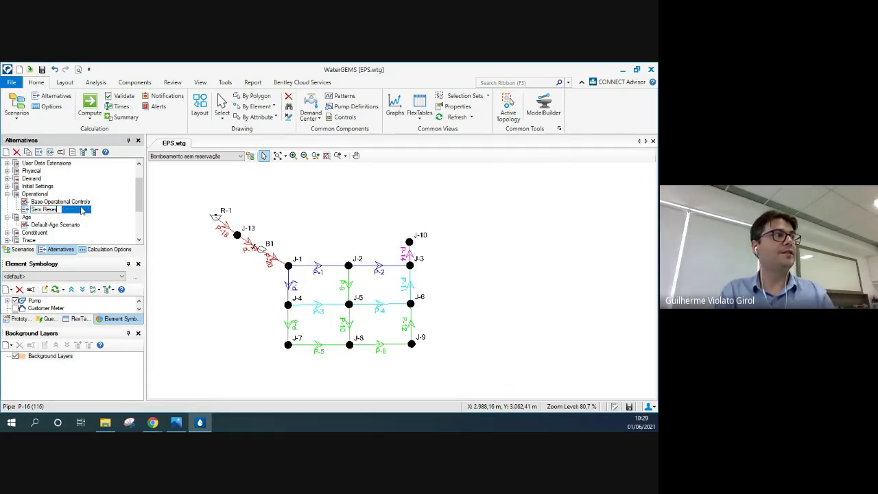
text(vatório)
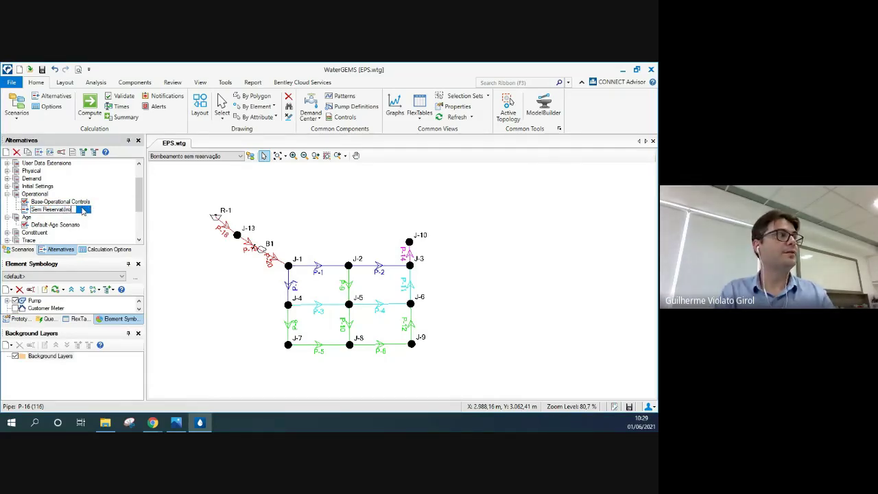
key(Return)
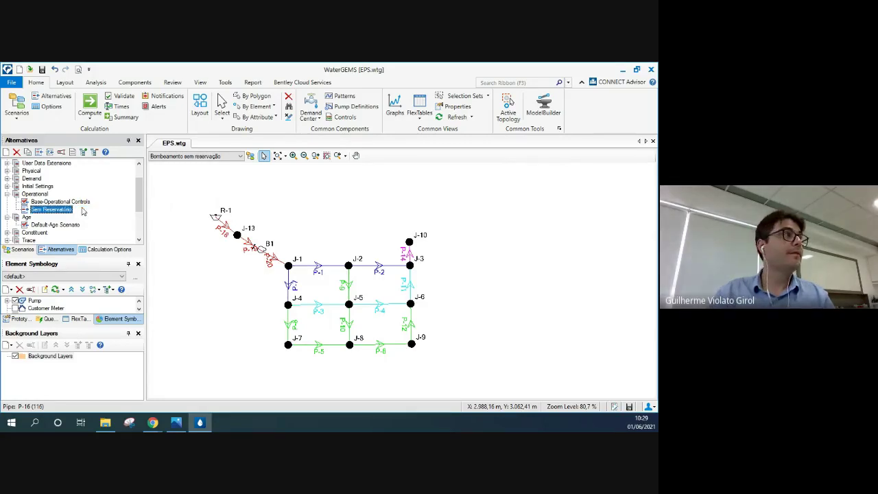
Step: Assign the Sem reservatório control set to the Sem Reservatório operational alternative and close its editor
double_click(67, 211)
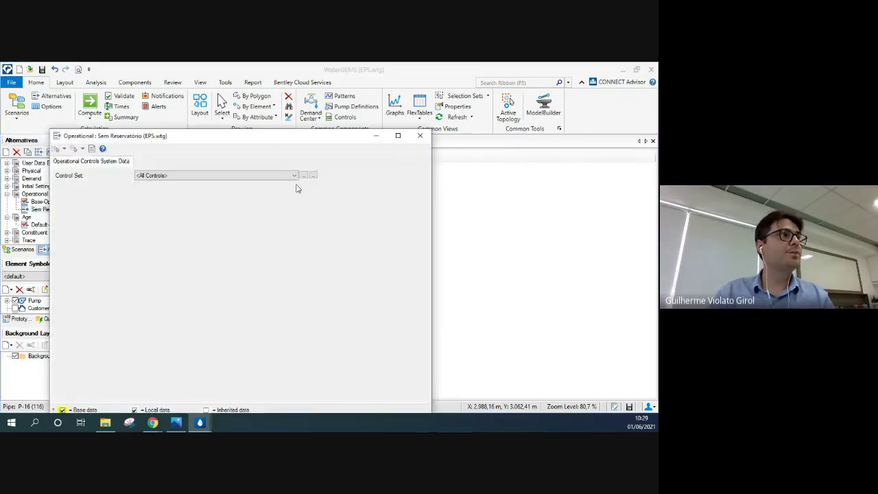
click(268, 176)
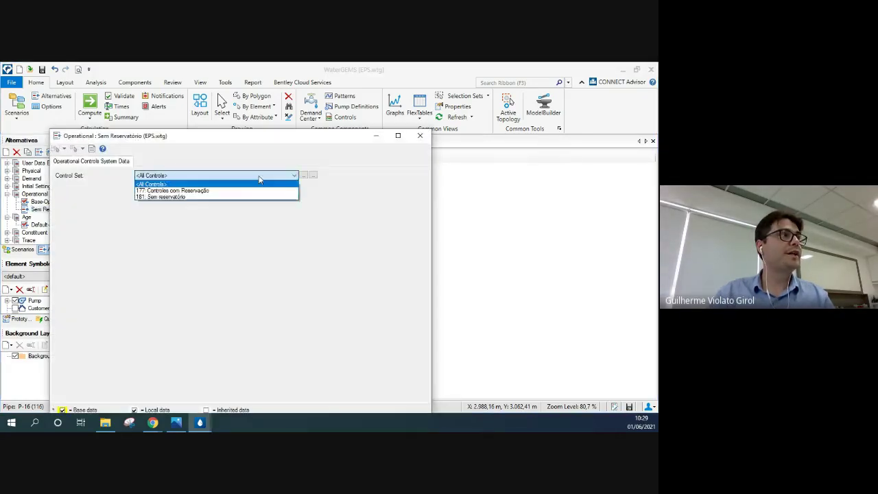
click(216, 197)
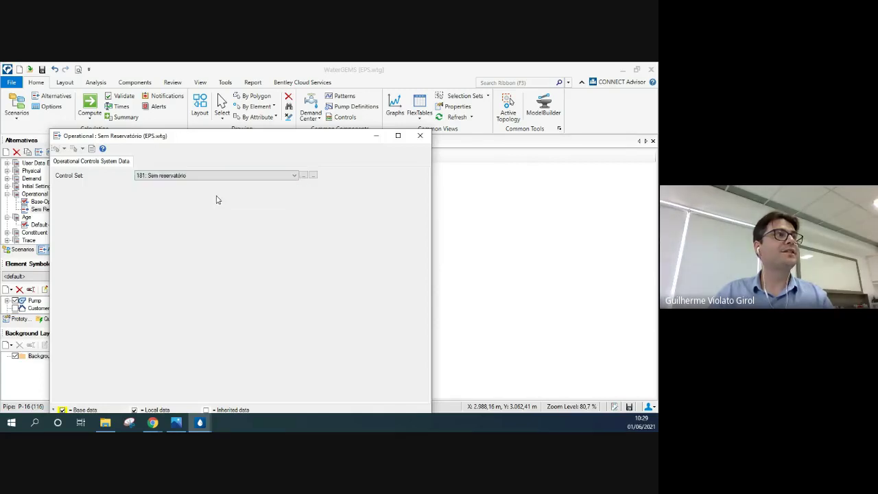
click(421, 136)
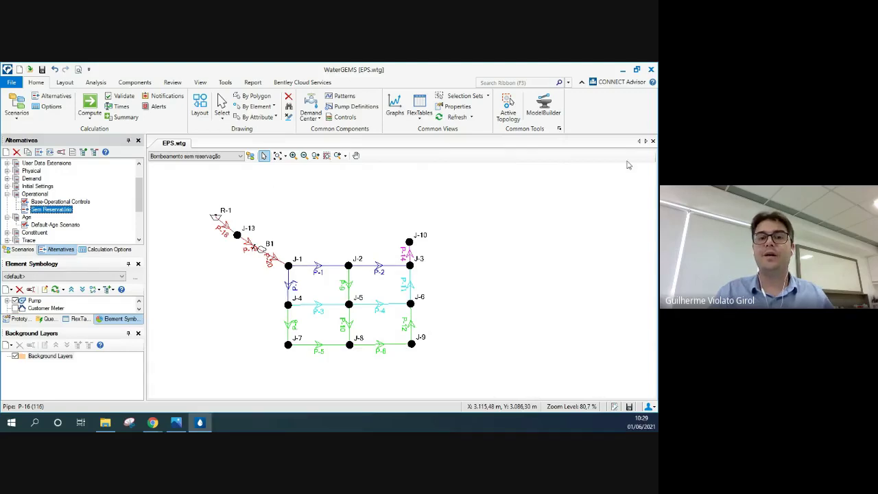
Step: Compute the Bombeamento sem reservação scenario and review its calculation summary by time step, closing the summary and the user notifications
key(alt+Tab)
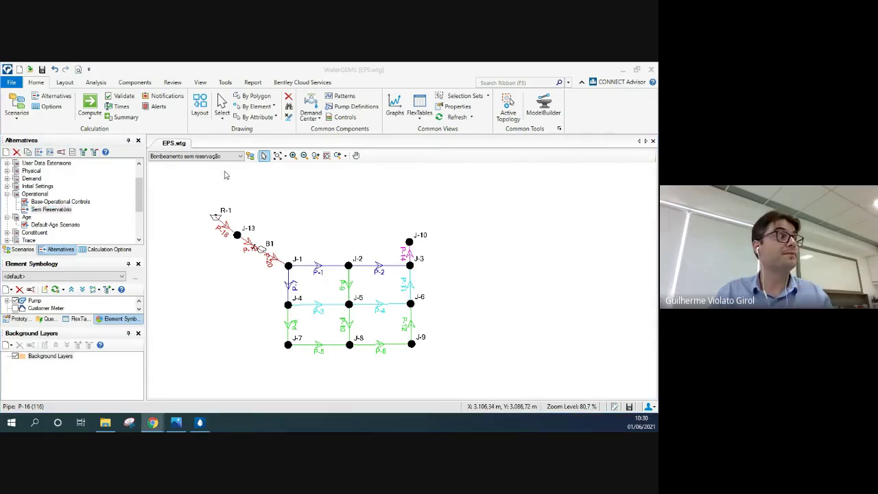
click(24, 251)
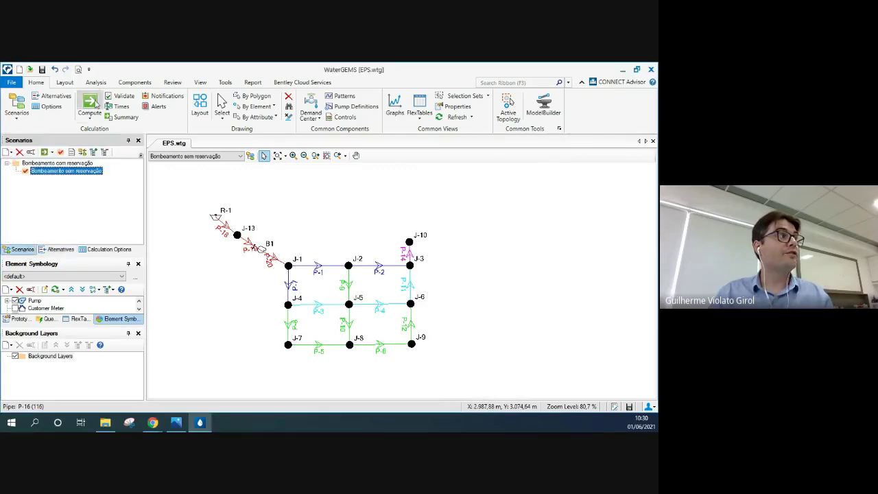
click(90, 105)
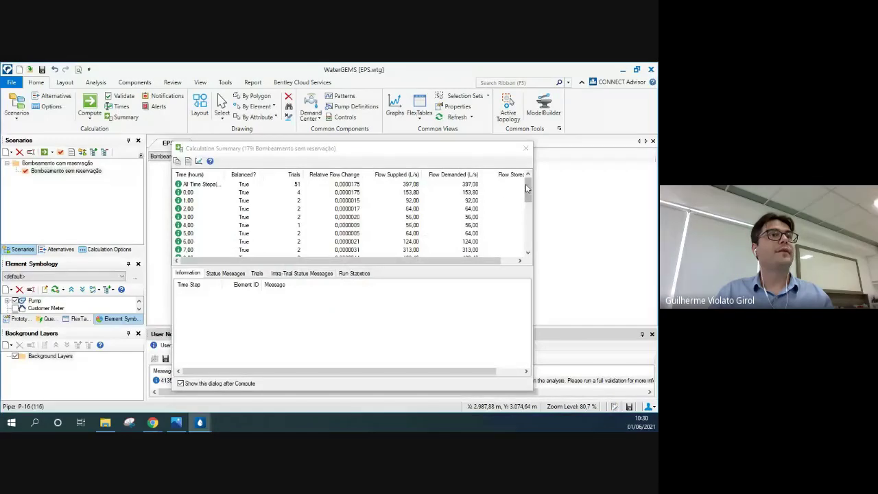
mouse_move(526, 184)
mouse_down()
mouse_move(521, 242)
mouse_move(523, 189)
mouse_up()
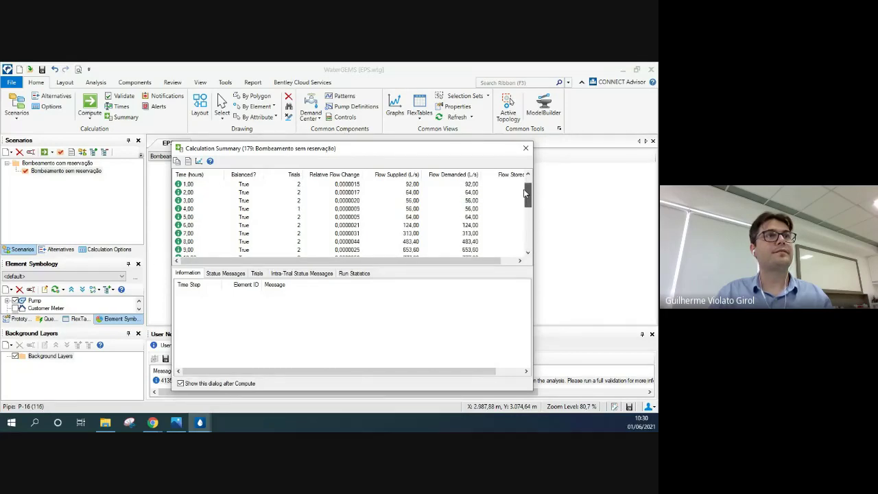
click(526, 148)
click(355, 155)
drag(411, 224, 415, 179)
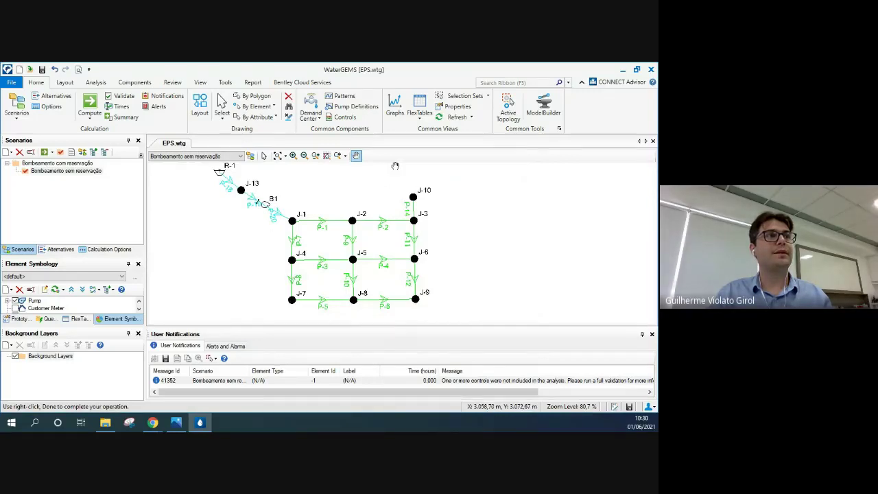
click(652, 335)
drag(464, 233, 468, 251)
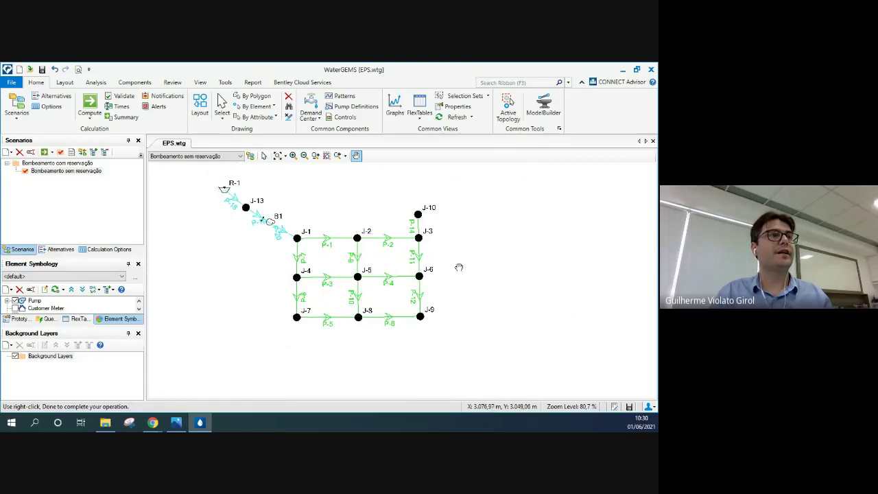
Step: Graph the total flow of pump B1 over time for the Bombeamento sem reservação scenario, examine the curve and close the graph
click(264, 156)
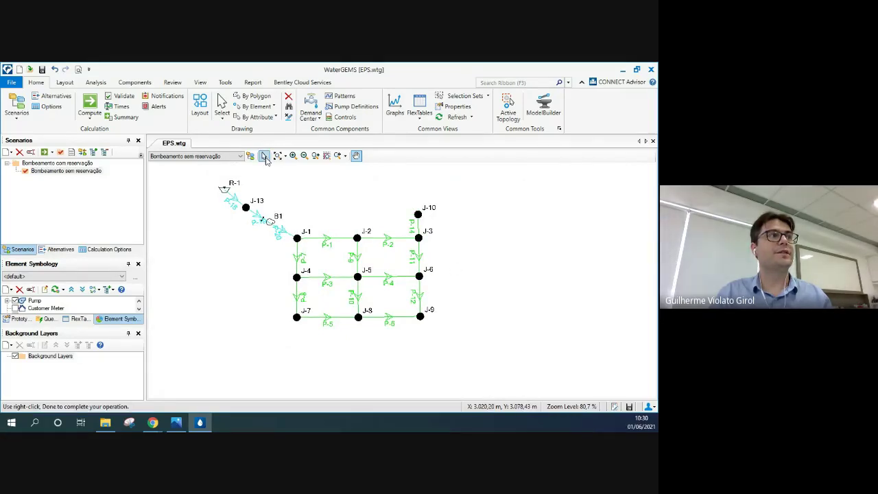
right_click(271, 227)
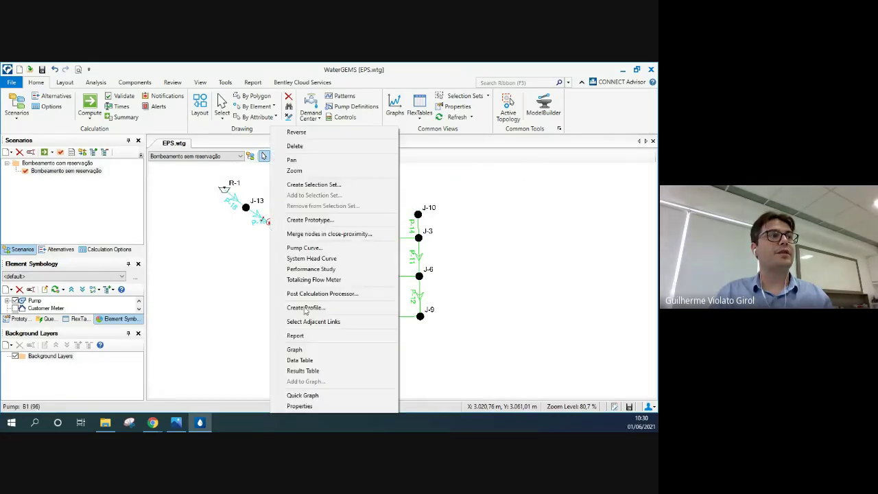
click(314, 352)
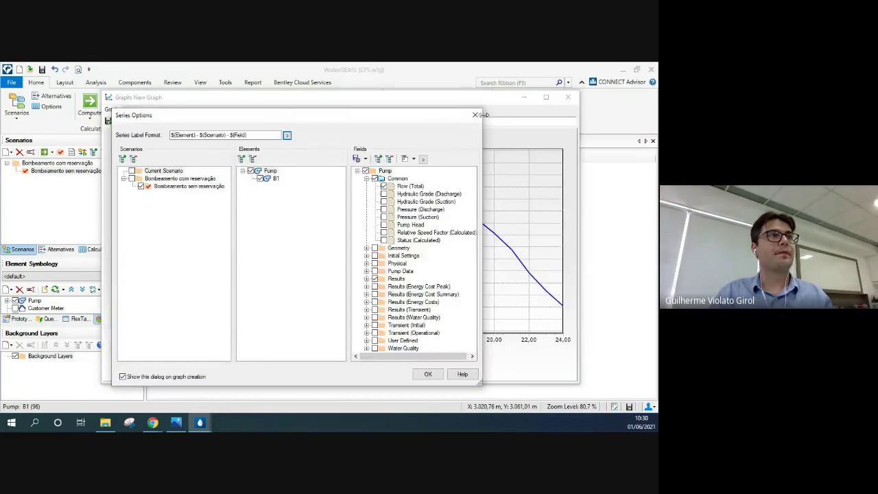
click(427, 374)
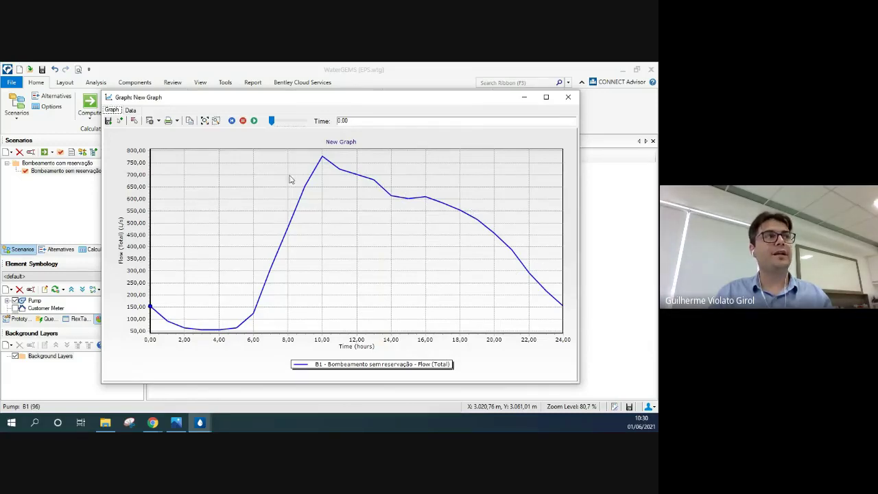
click(576, 100)
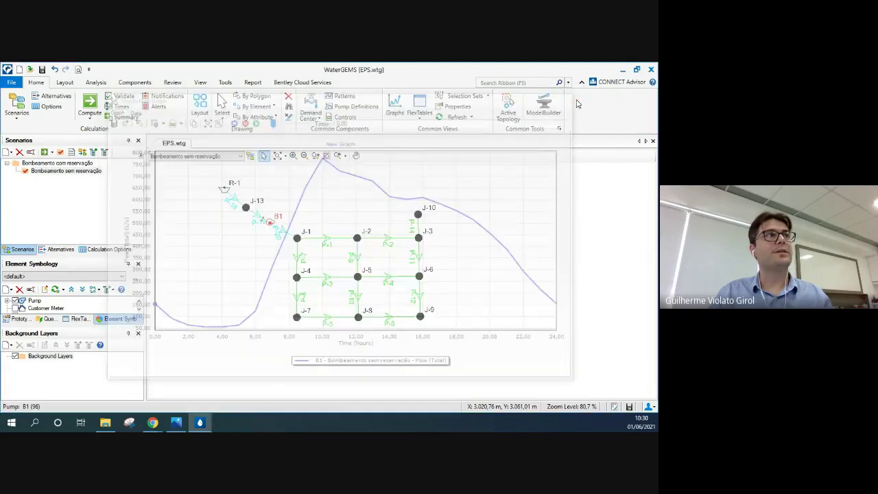
Step: Examine the hourly multiplier curve of the Padrão de Consumo Geral hydraulic pattern and close the patterns manager
click(345, 96)
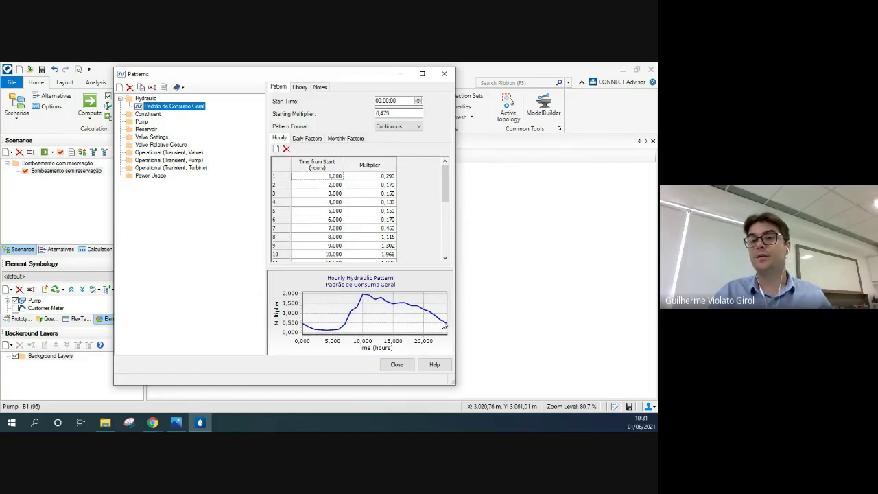
click(397, 365)
click(356, 156)
drag(362, 190, 362, 202)
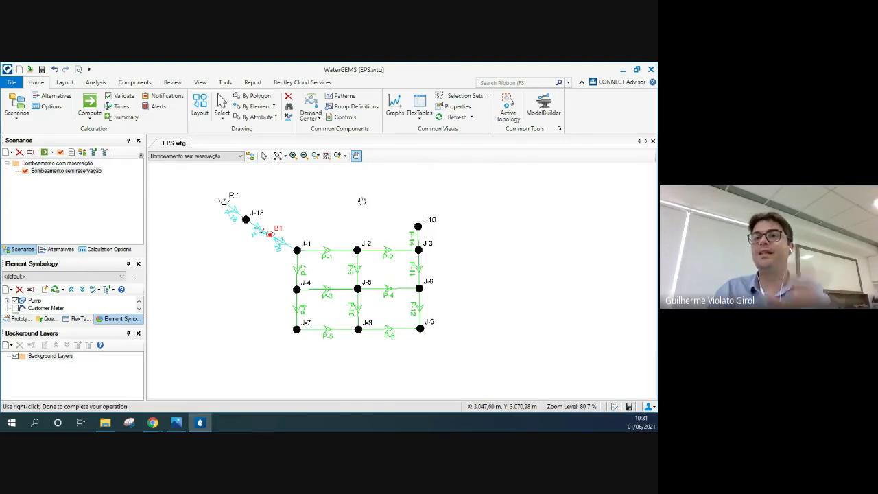
Step: Create a child scenario named "Inversor de Frequencia" under Bombeamento sem reservação and make it the current scenario
click(89, 173)
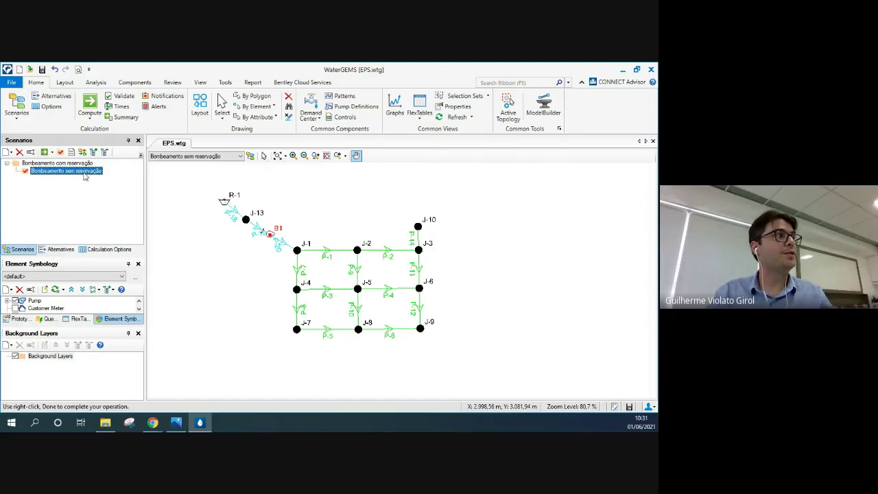
right_click(86, 172)
mouse_move(131, 215)
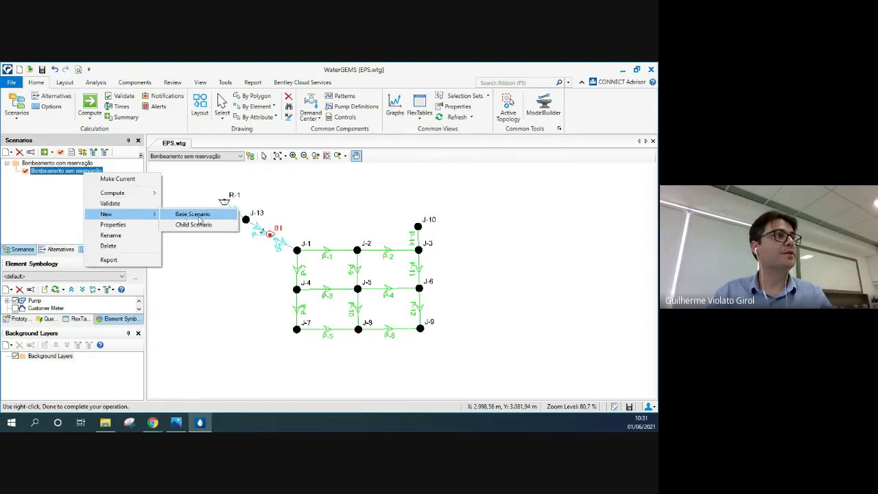
click(193, 224)
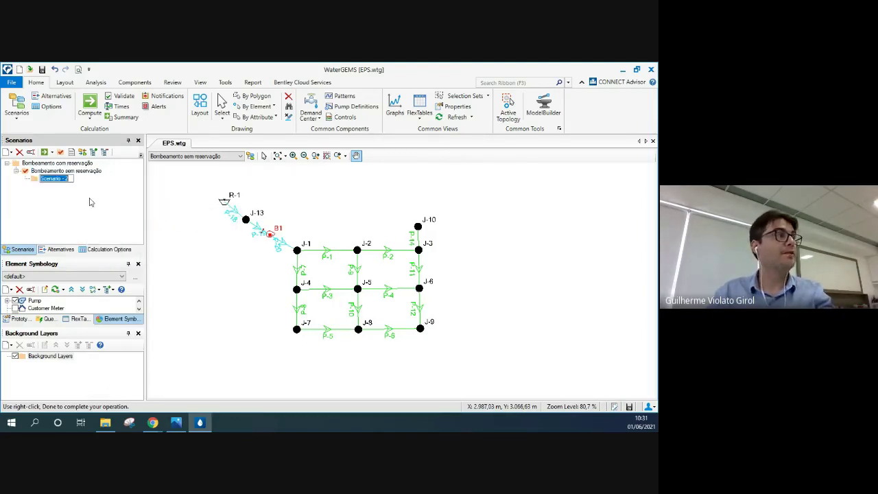
text(Inversor)
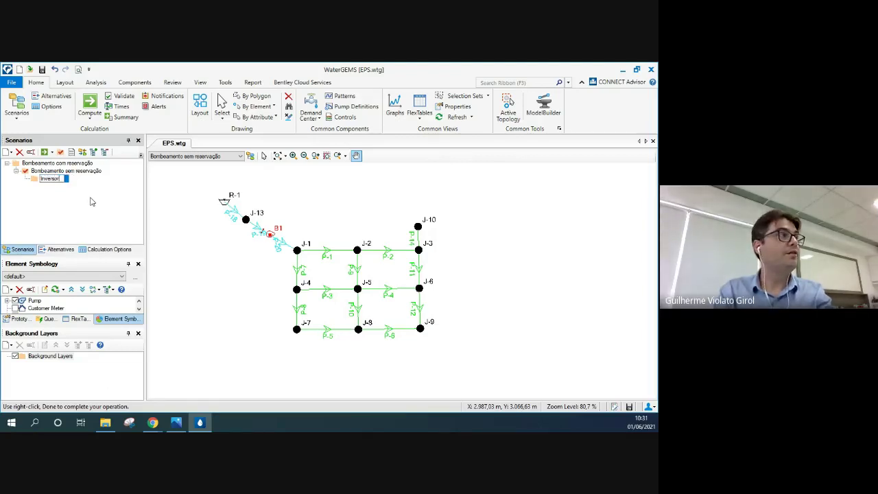
text( de Frequ)
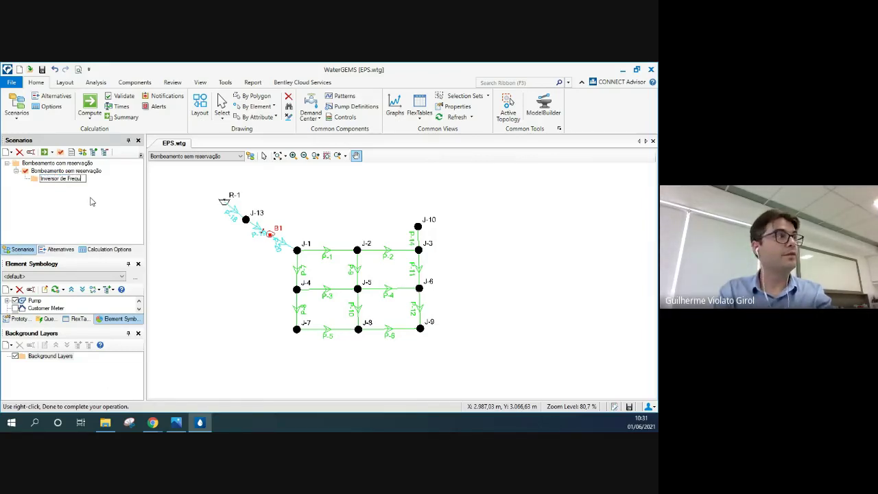
text(encia)
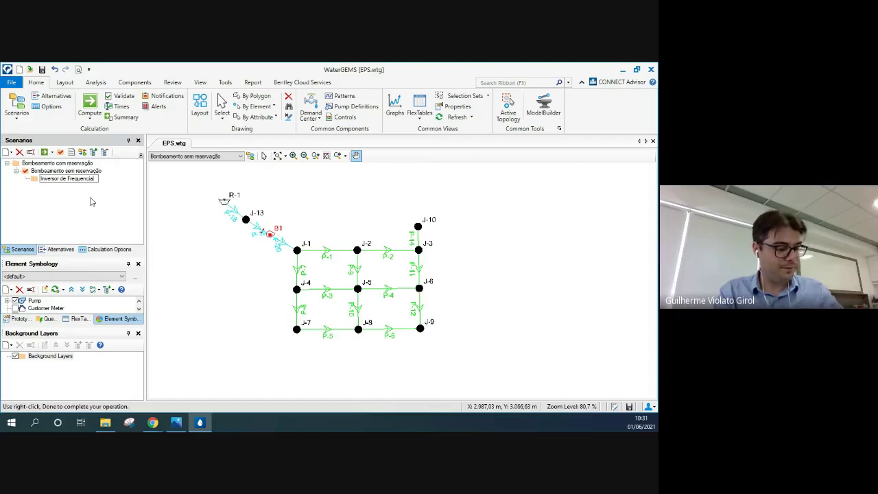
key(Return)
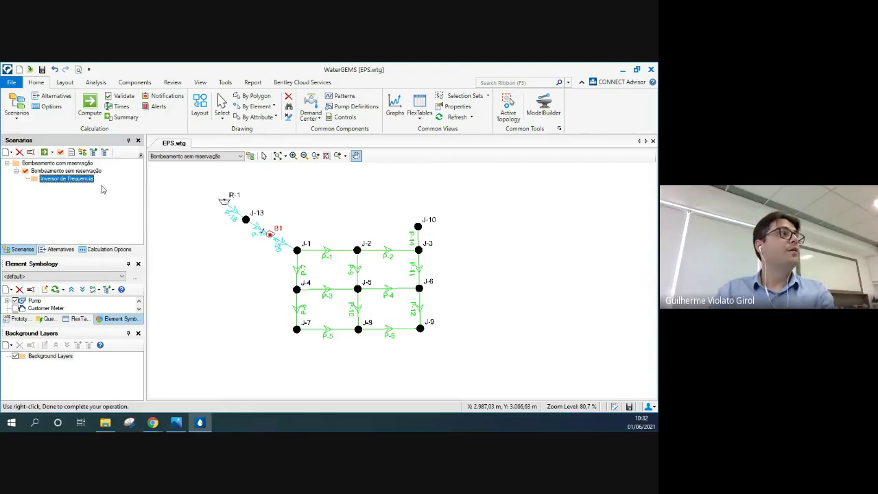
right_click(92, 181)
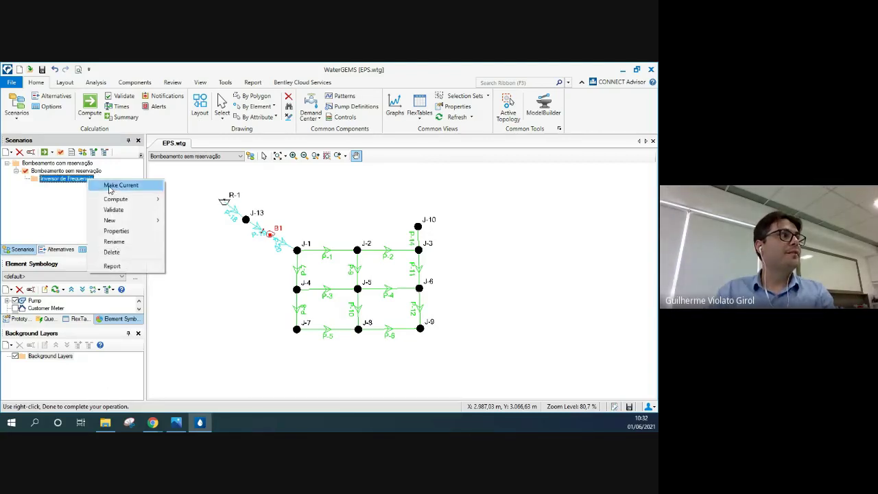
click(110, 185)
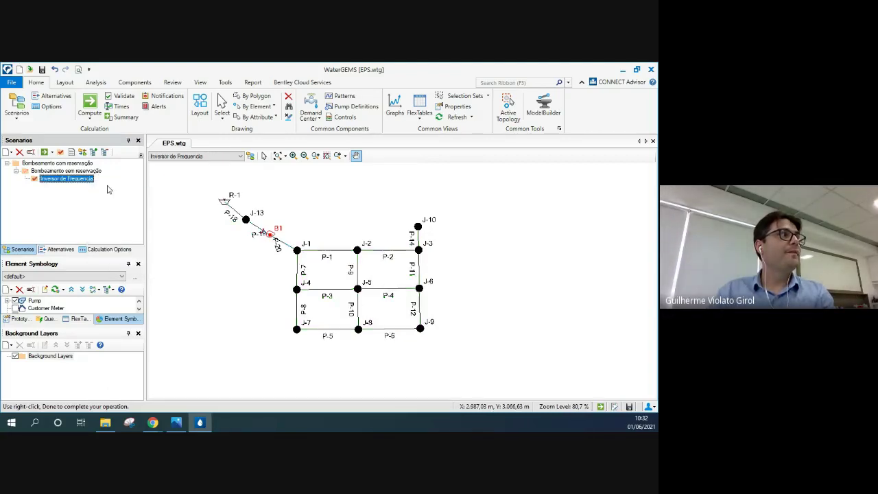
Step: Create a child physical alternative named "Inversor de Frequencia" under Base-Physical
click(66, 252)
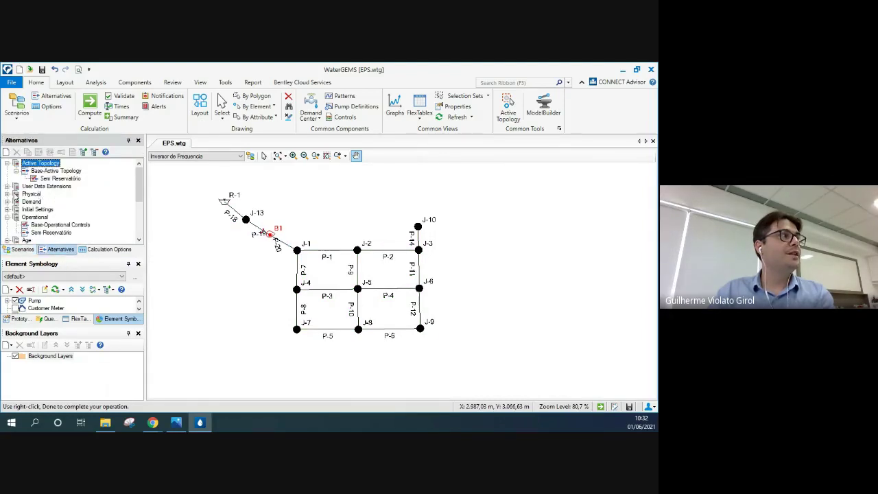
double_click(30, 196)
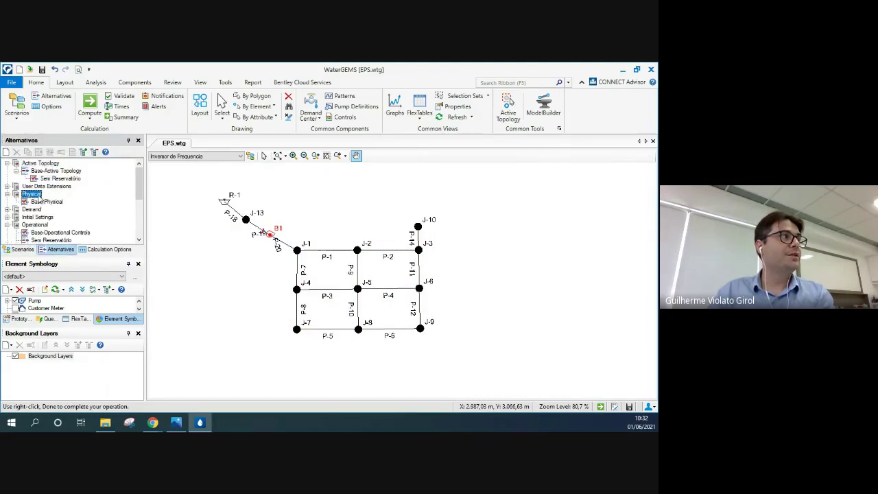
click(41, 202)
right_click(42, 203)
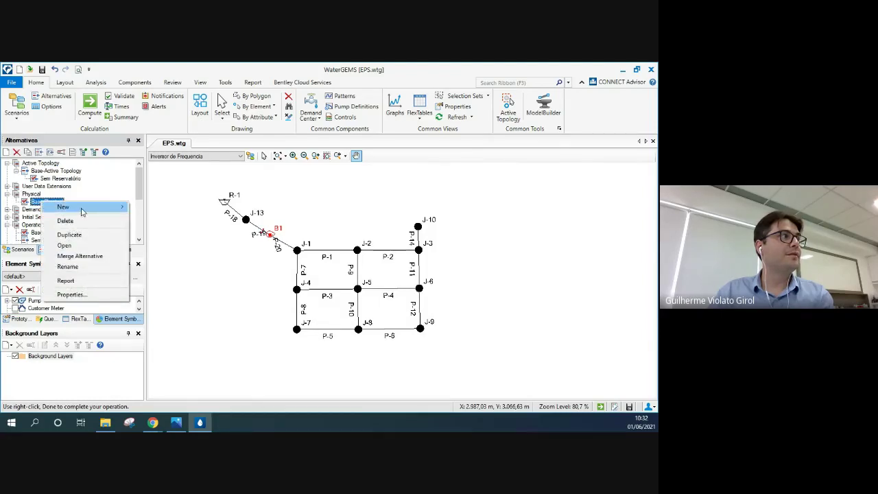
mouse_move(110, 206)
click(168, 209)
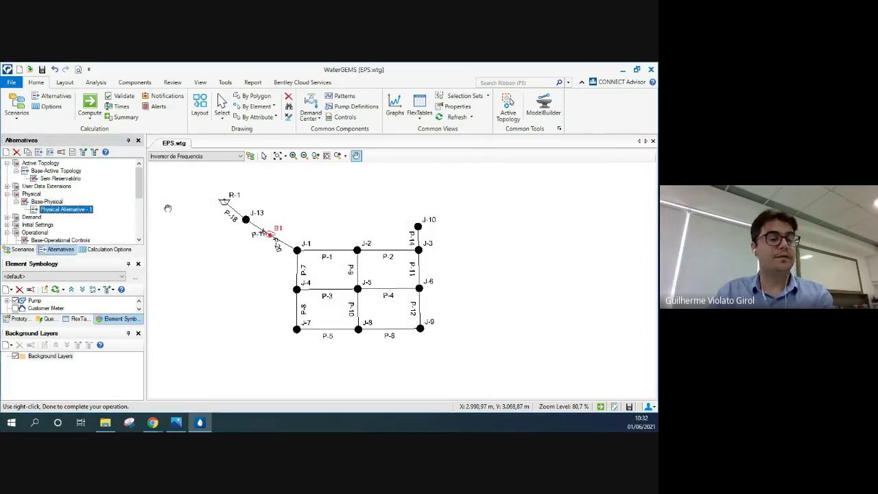
text(Inversor d)
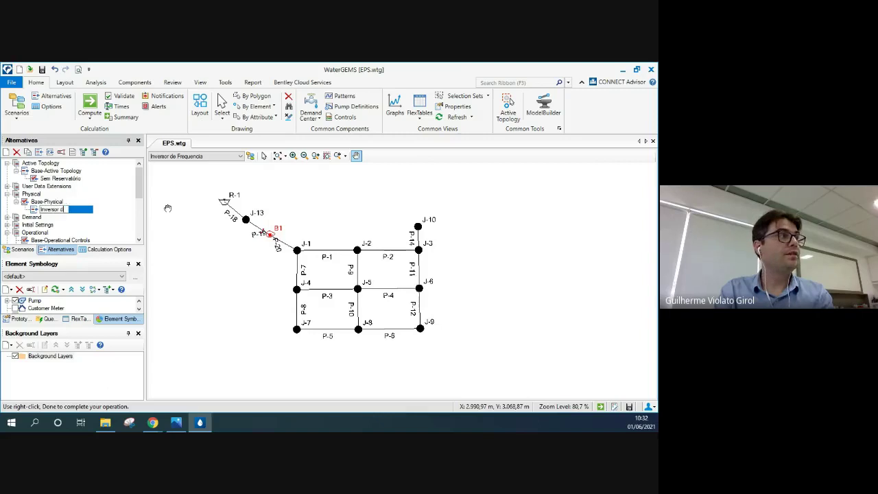
text(e Frequencia)
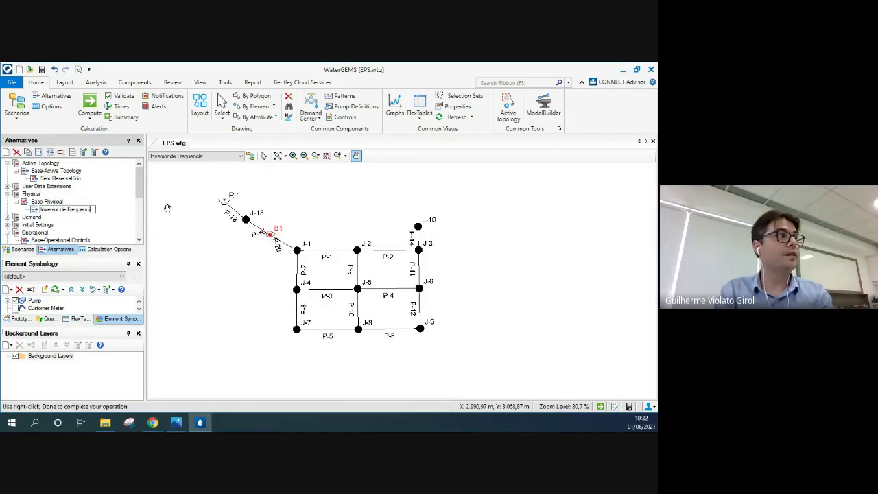
key(Return)
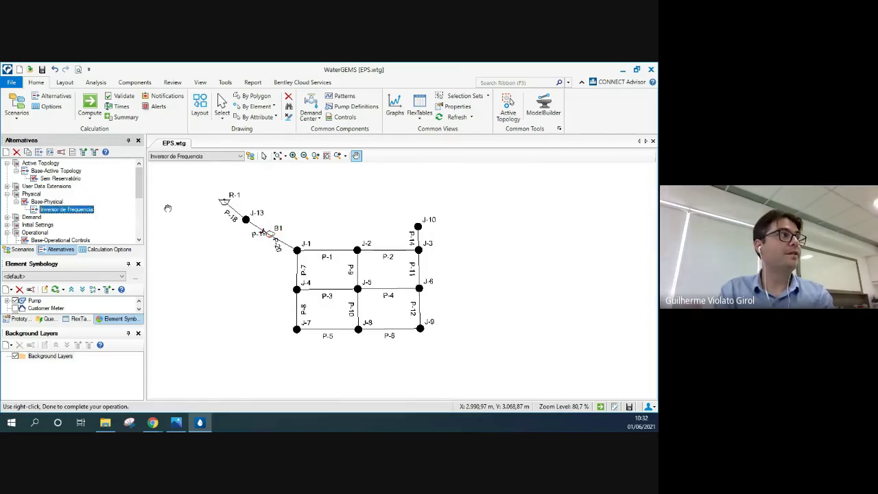
Step: Set the operational alternative of the Inversor de Frequencia scenario to Sem Reservatório in its properties
click(31, 249)
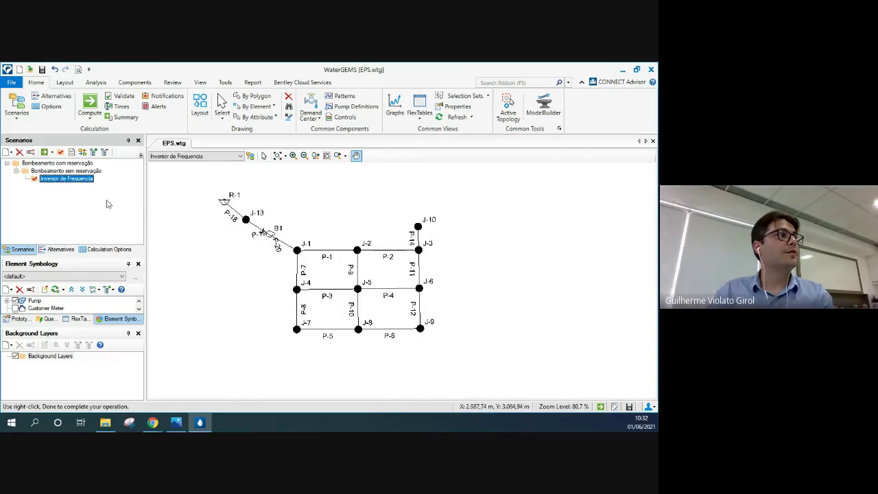
double_click(85, 181)
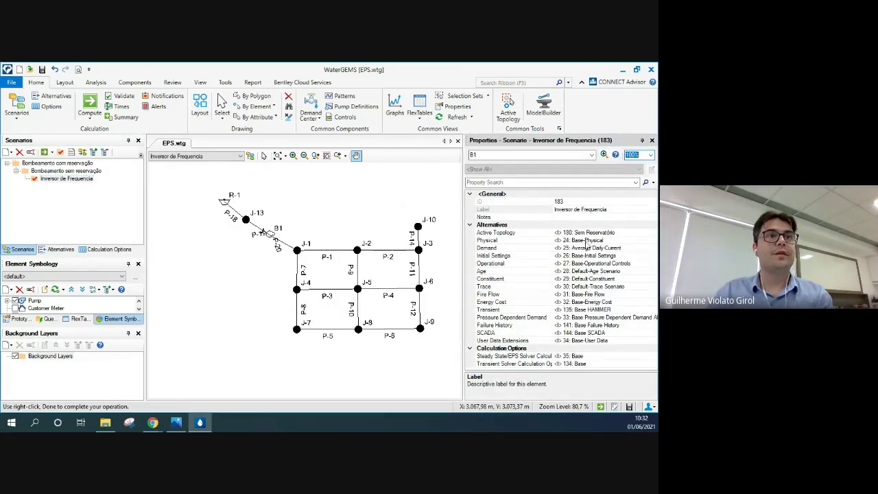
click(584, 263)
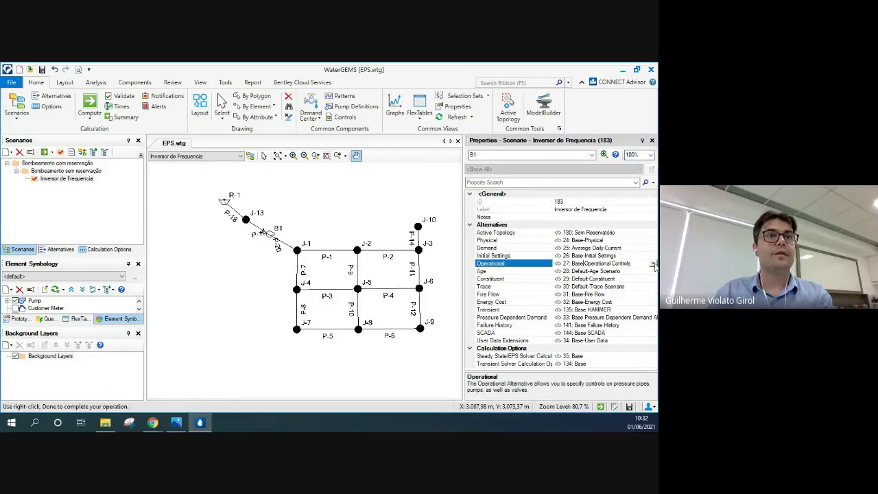
click(653, 264)
click(602, 286)
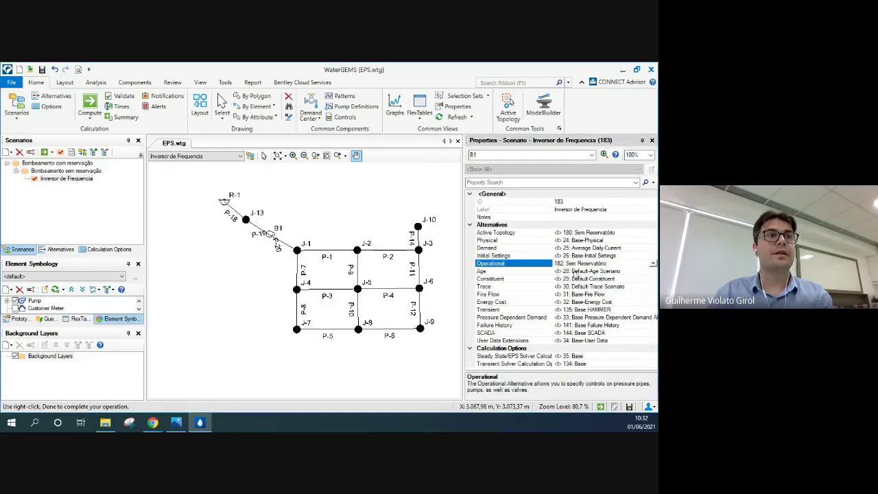
Step: Set the physical alternative of the Inversor de Frequencia scenario to Inversor de Frequencia
click(551, 241)
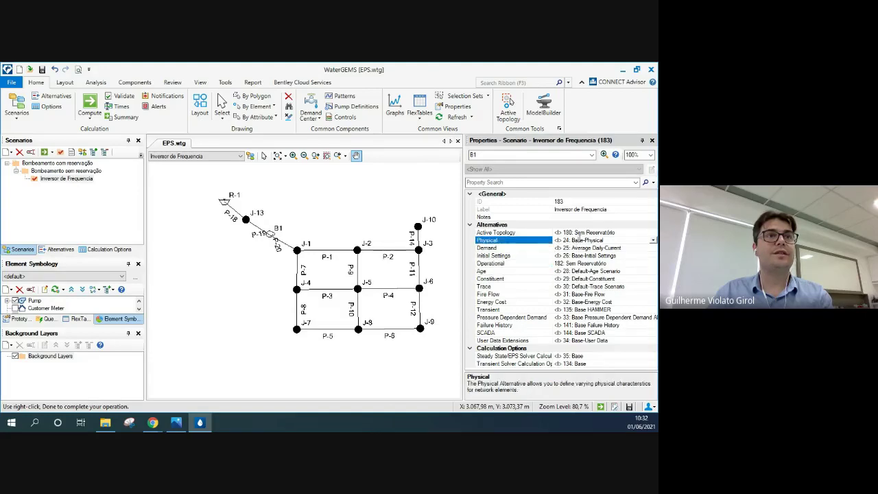
click(653, 241)
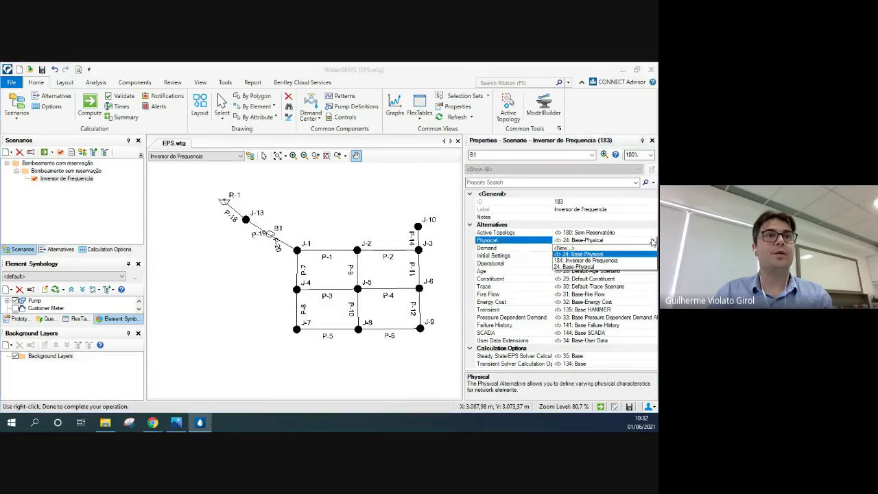
click(583, 261)
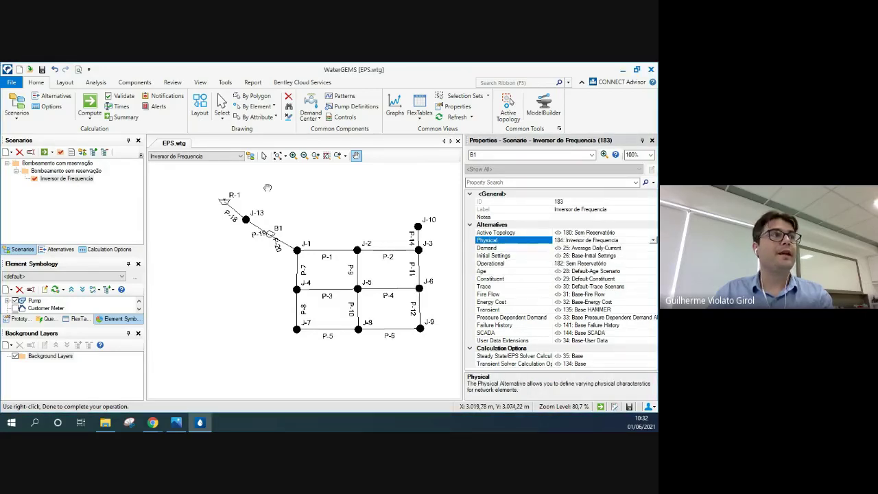
Step: Make pump B1 a variable speed pump by setting its Is Variable Speed Pump? property to True
click(263, 156)
click(270, 234)
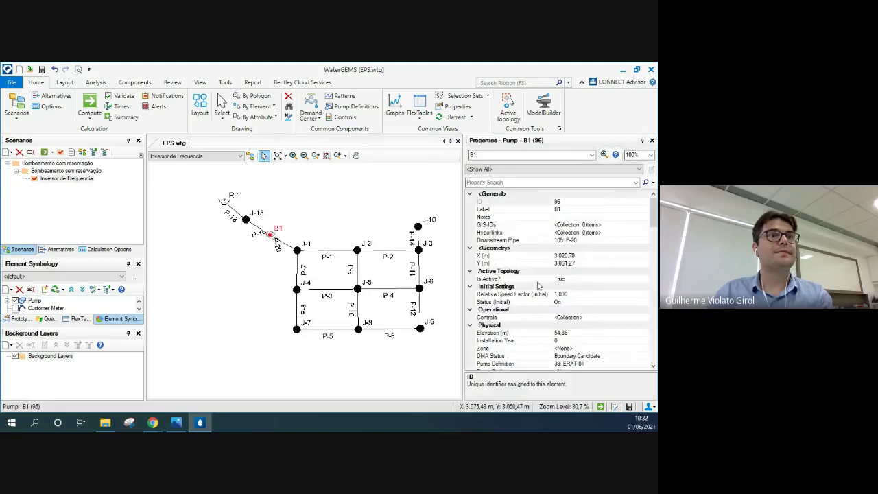
scroll(590, 296, down, 2)
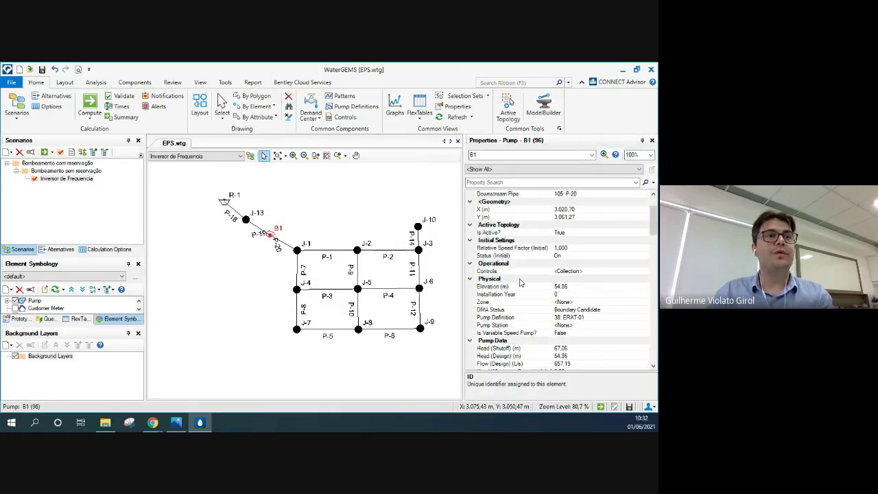
scroll(598, 309, down, 1)
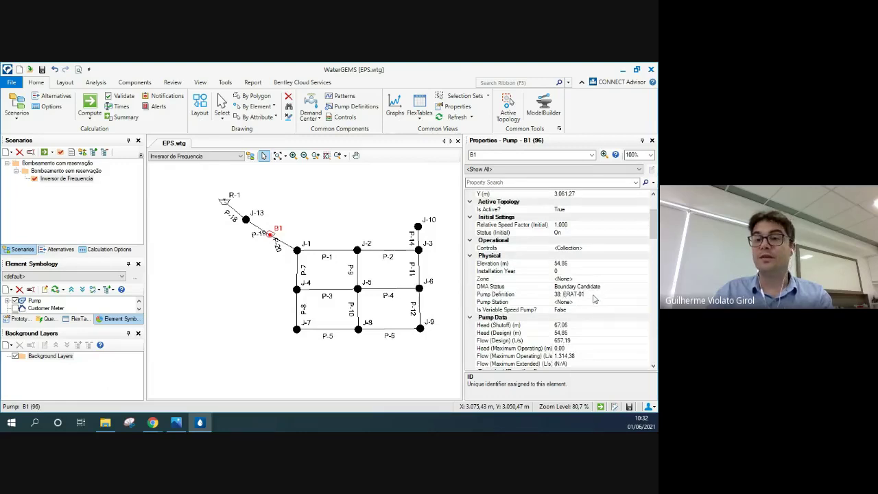
click(544, 302)
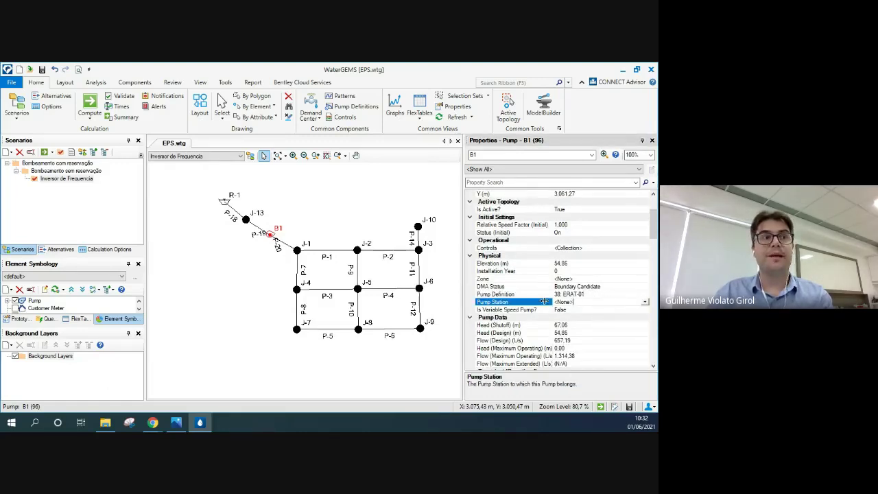
click(516, 309)
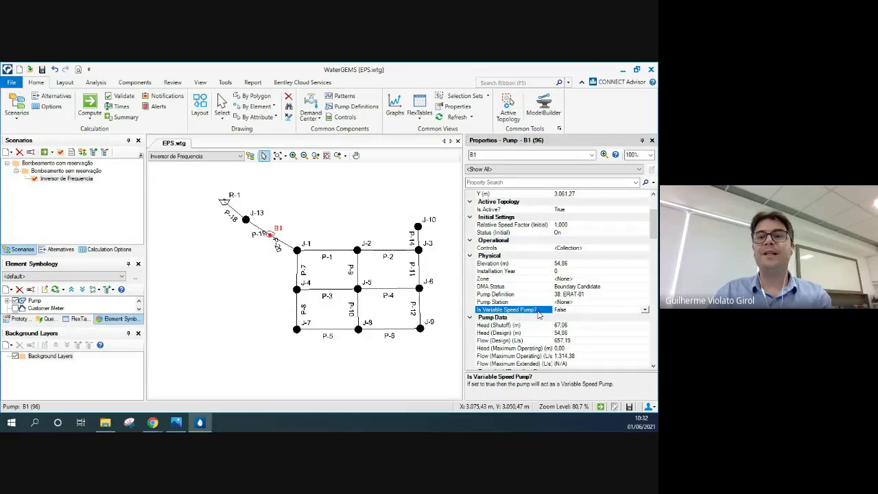
click(645, 309)
click(597, 318)
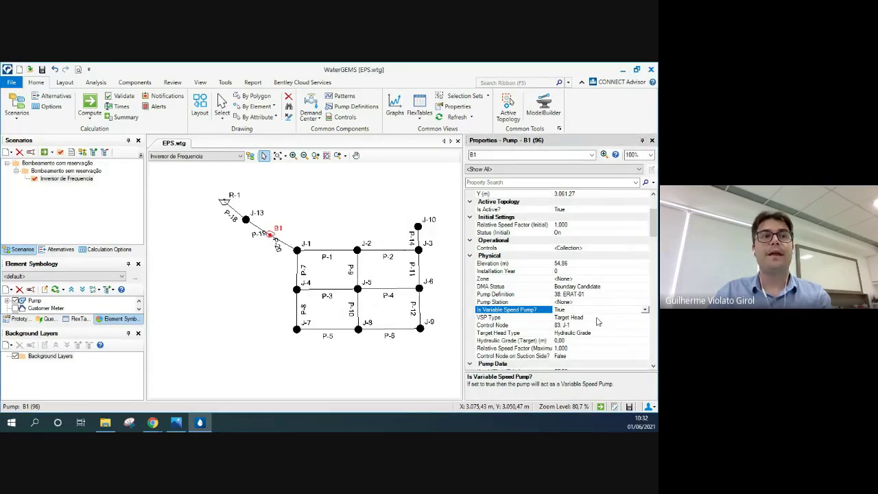
Step: Assign junction J-9 in the network drawing as the control node of variable speed pump B1
click(597, 318)
click(591, 325)
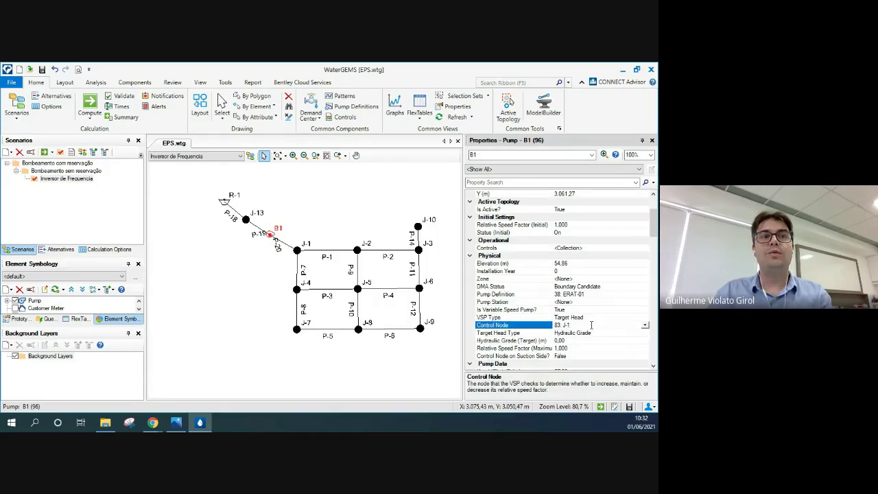
click(645, 327)
click(631, 335)
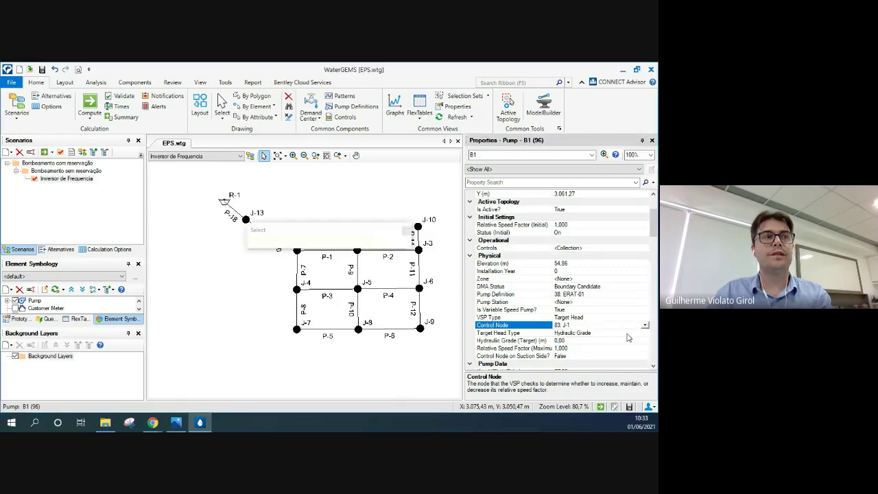
click(420, 329)
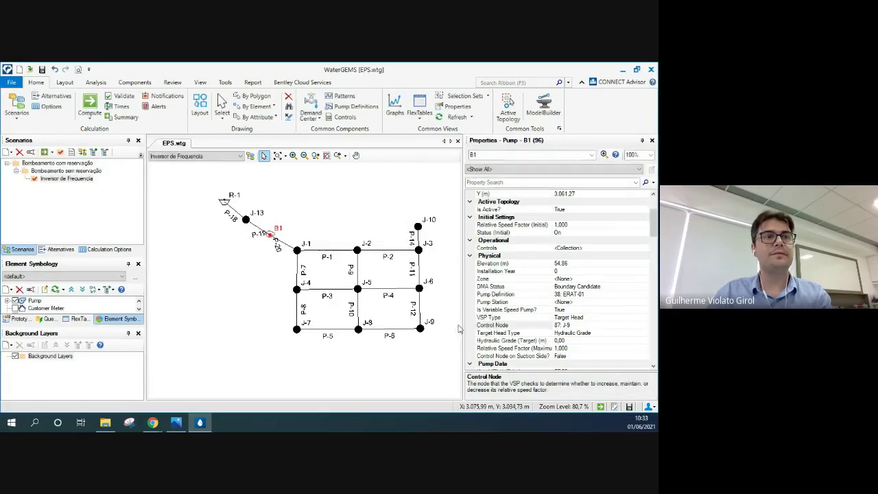
Step: Set pump B1's target head type to Pressure with a target pressure of 10 m H2O
click(583, 332)
click(646, 334)
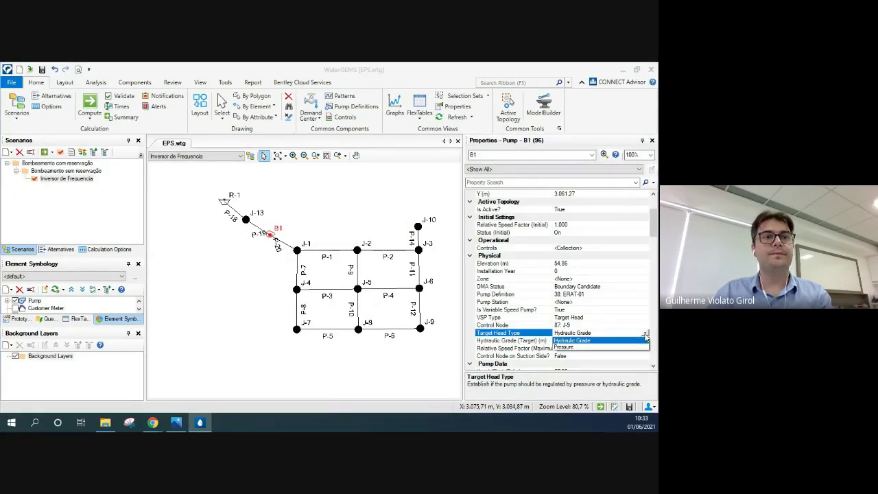
click(575, 348)
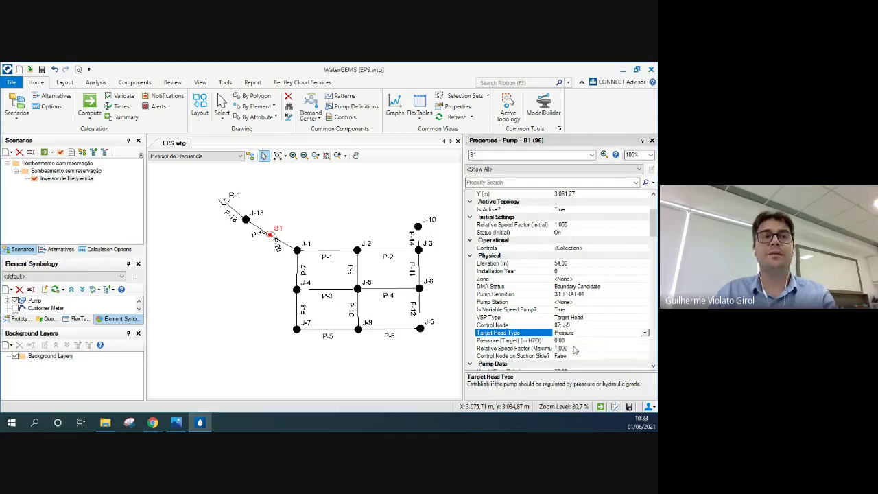
click(530, 340)
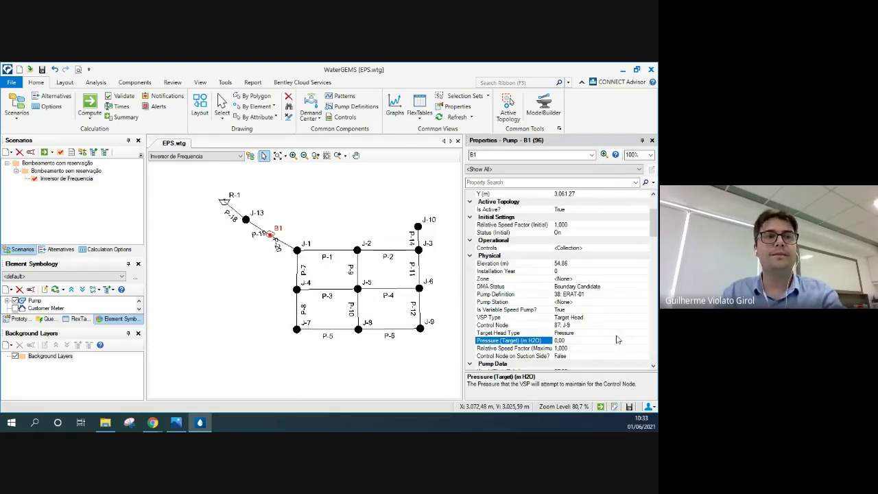
click(587, 342)
text(10)
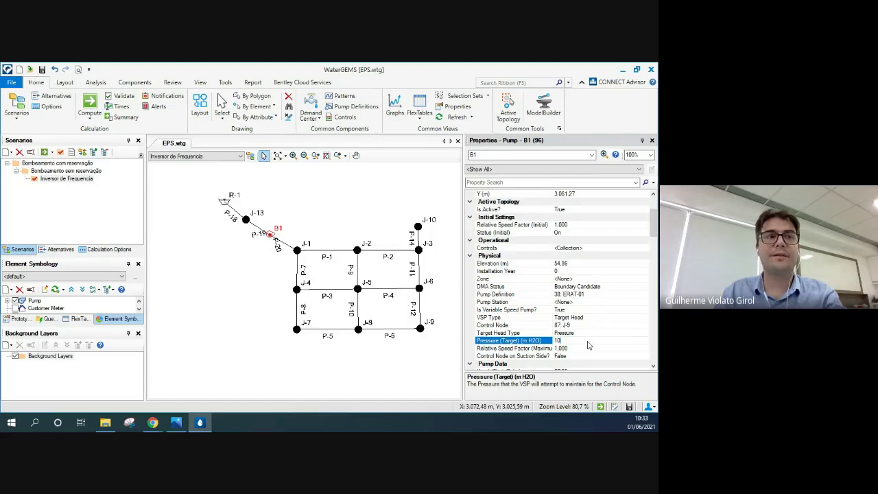
click(613, 332)
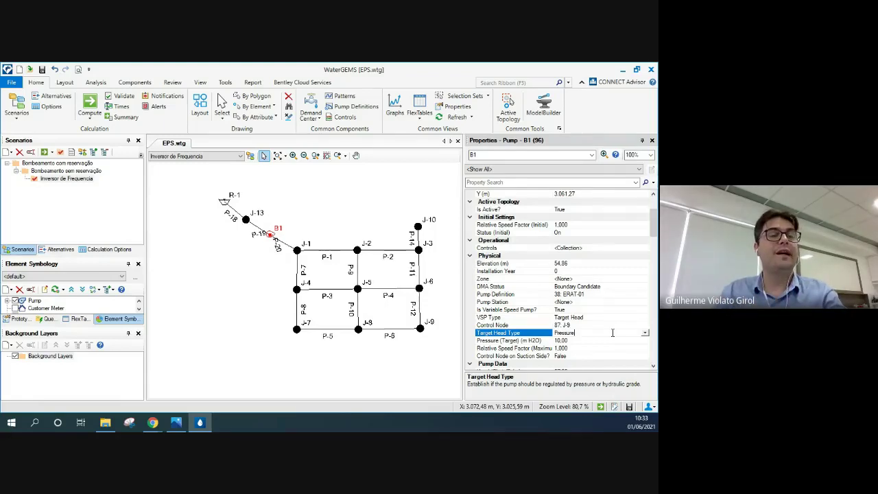
Step: Compute the Inversor de Frequencia scenario, review the calculation summary and close it
click(97, 103)
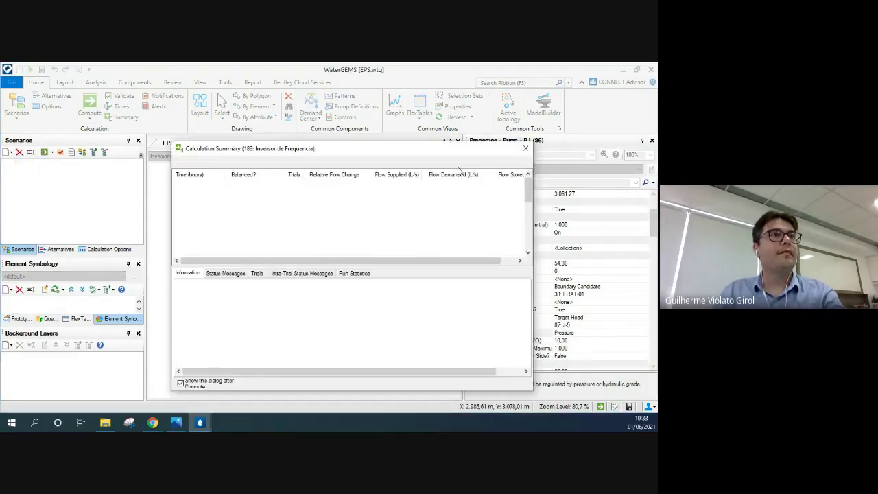
mouse_move(529, 181)
mouse_down()
mouse_move(529, 227)
mouse_move(530, 194)
mouse_up()
click(525, 149)
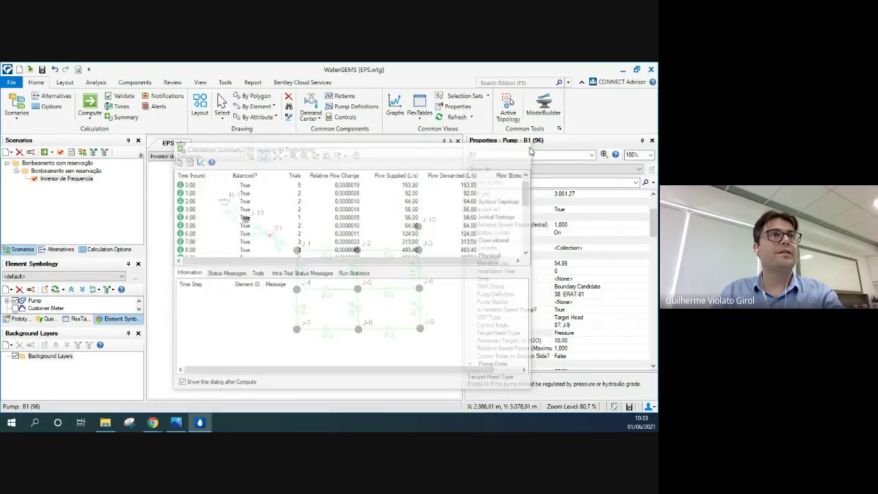
Step: Graph the pressure at junction J-9 for all three pumping scenarios, compare the curves and close the graph
click(356, 155)
drag(345, 218, 299, 223)
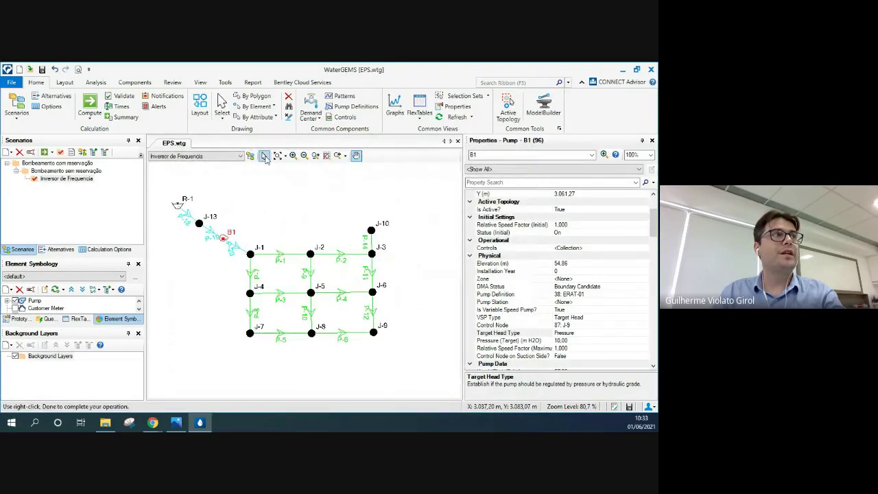
click(373, 333)
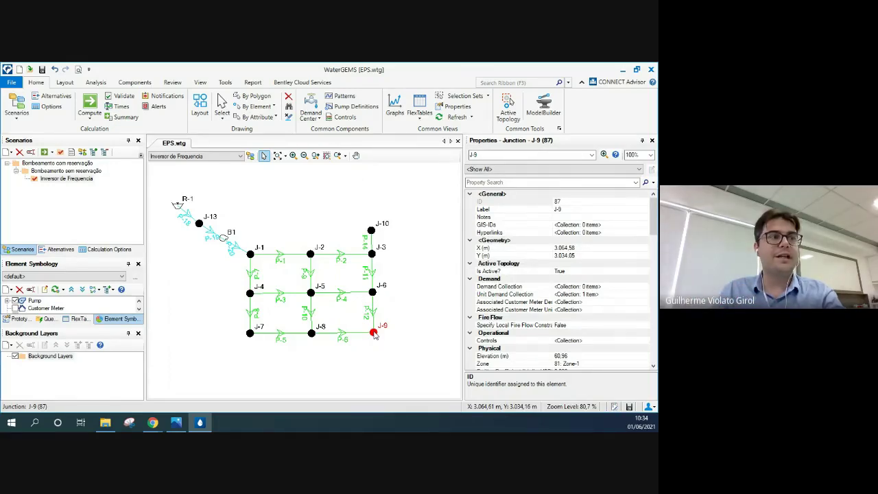
right_click(375, 335)
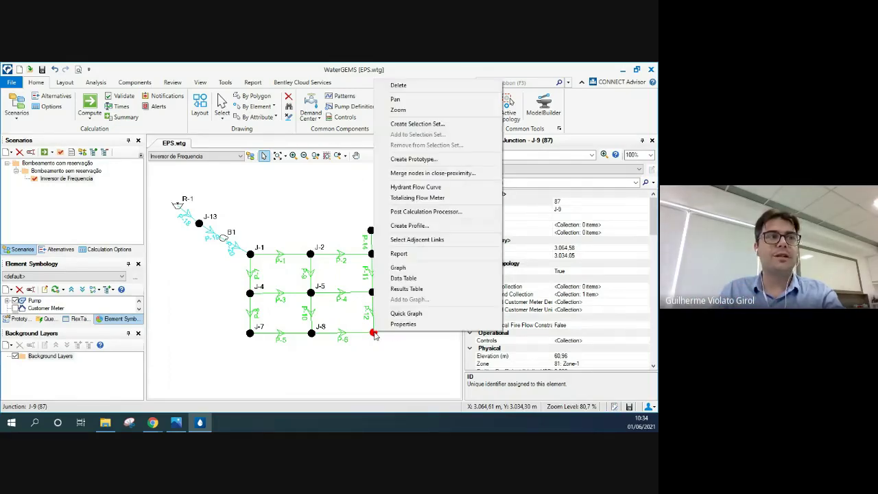
click(407, 270)
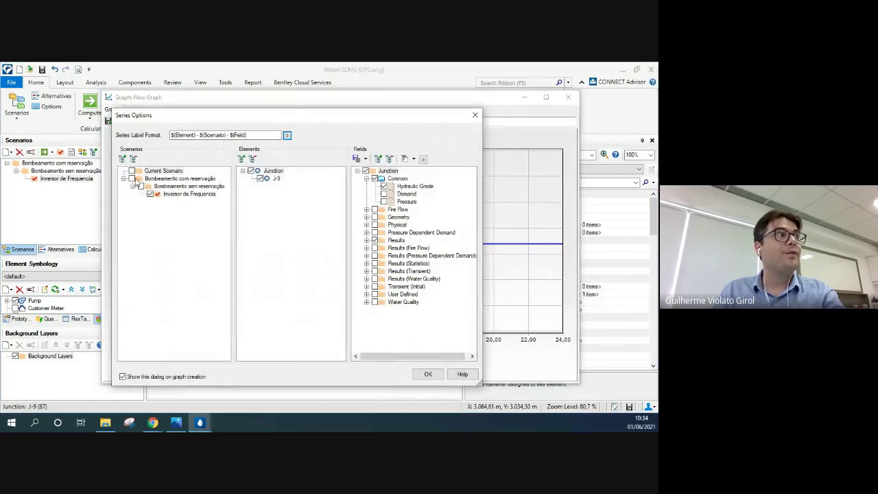
click(171, 179)
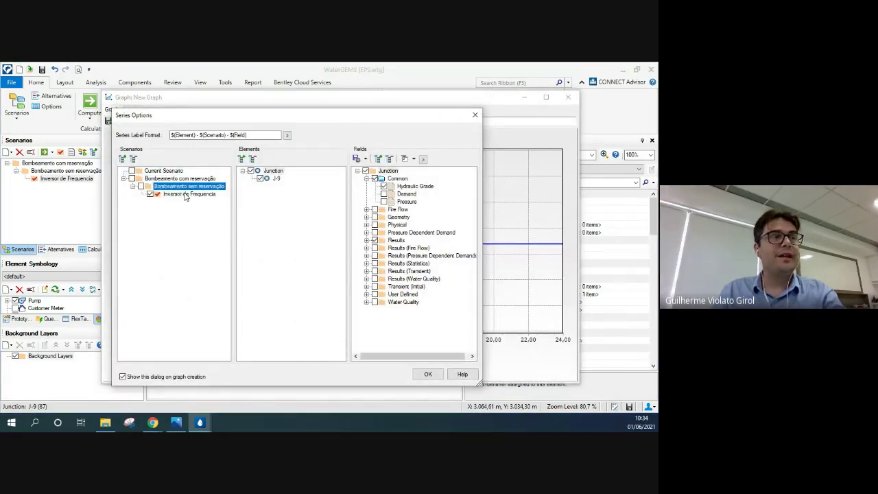
click(185, 195)
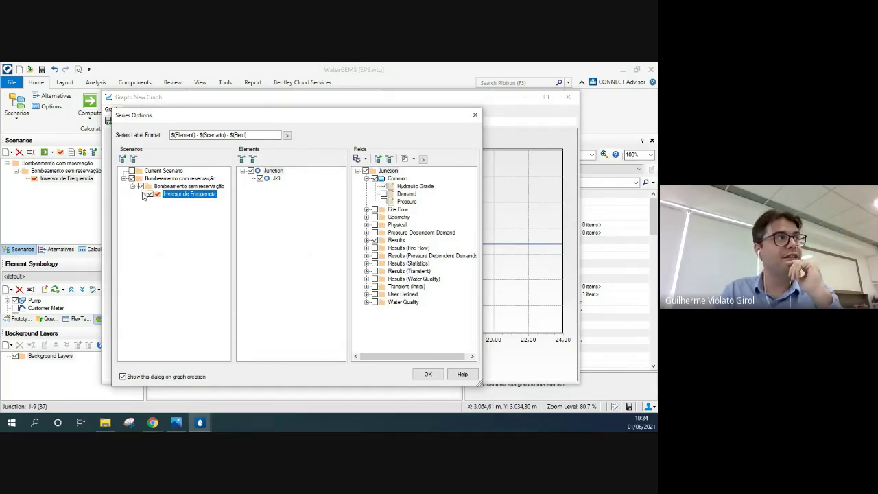
click(384, 186)
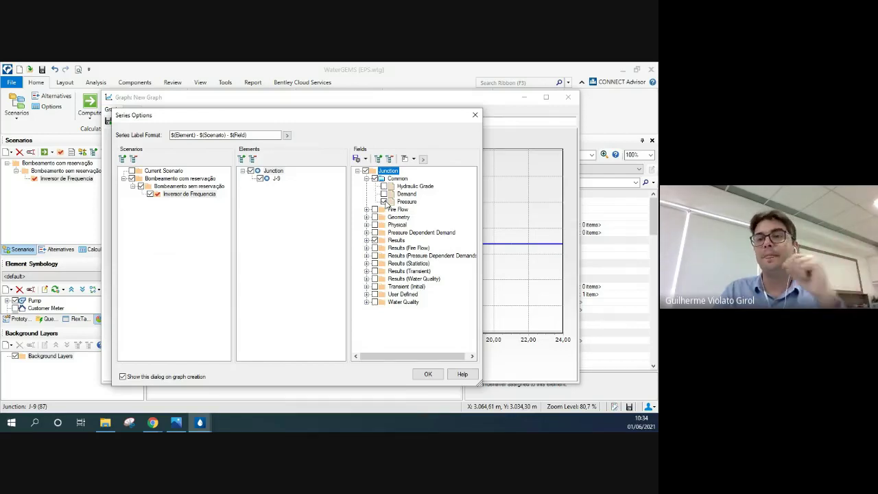
click(429, 373)
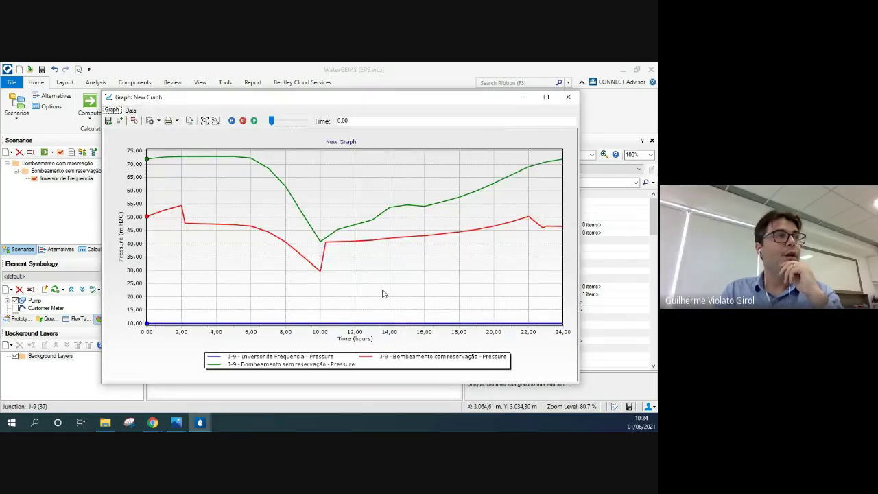
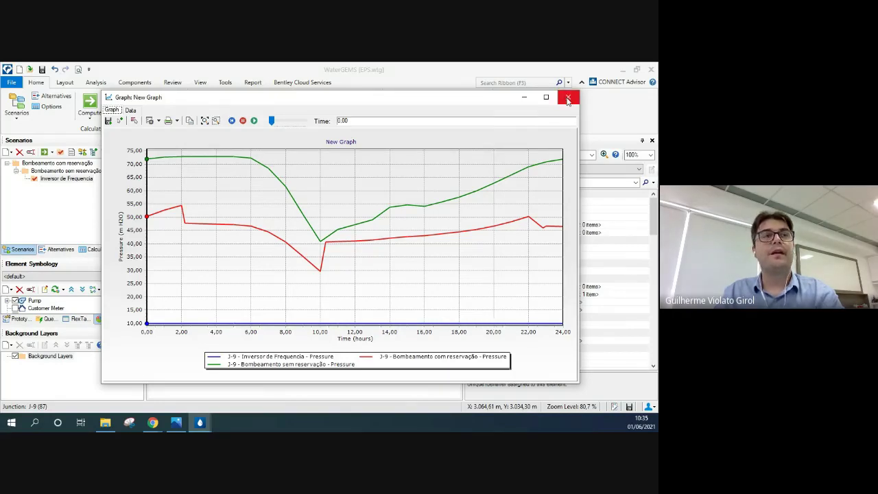
click(567, 98)
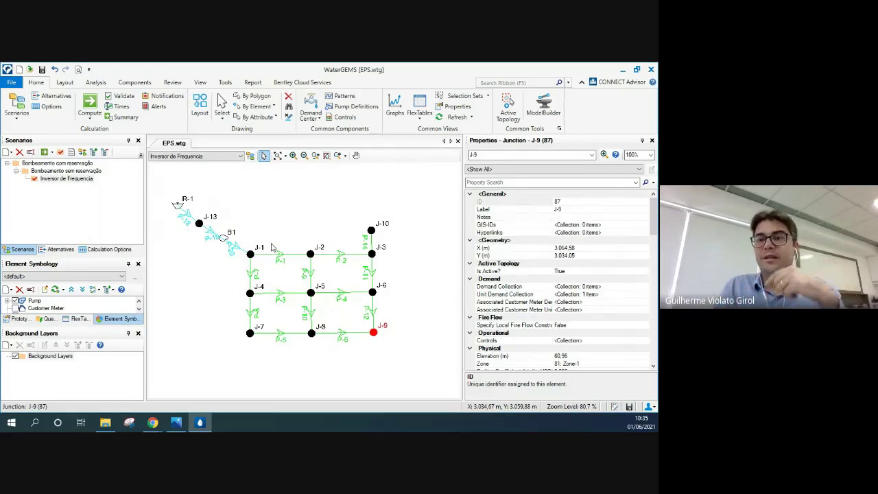
Step: Graph pump B1's calculated relative speed factor for the Inversor de Frequencia scenario, examine the curve and close the graph
click(223, 240)
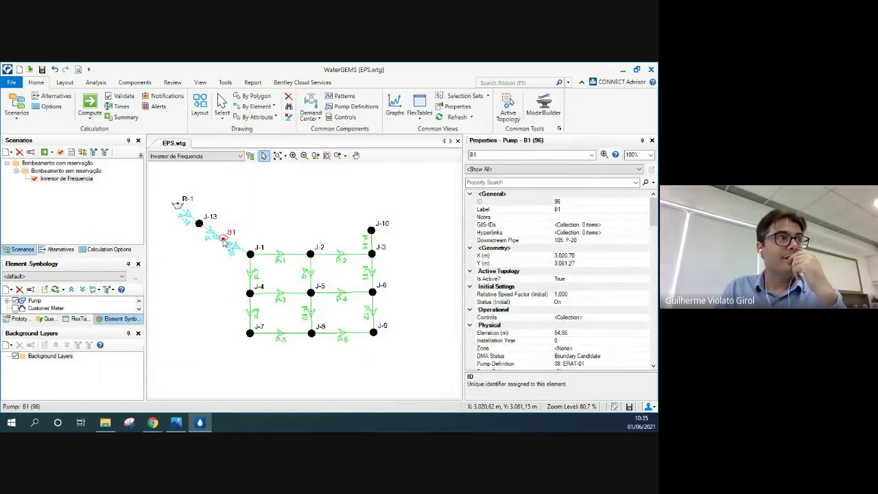
right_click(223, 242)
click(269, 349)
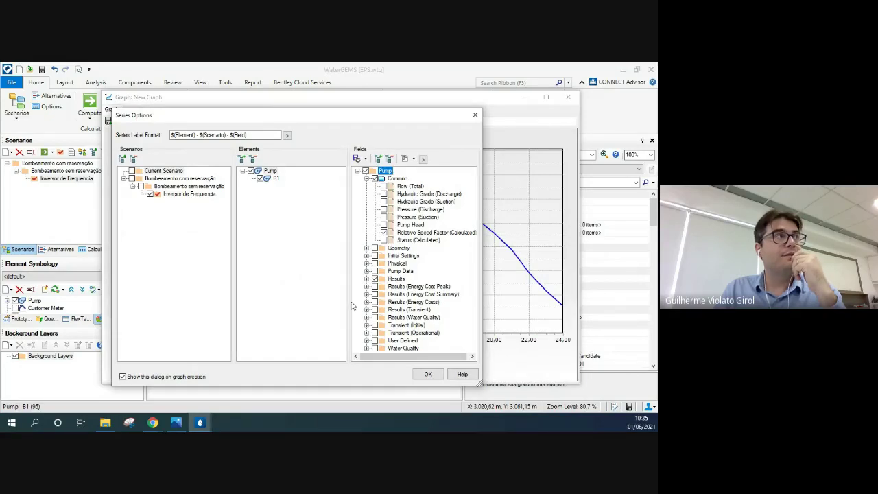
click(420, 375)
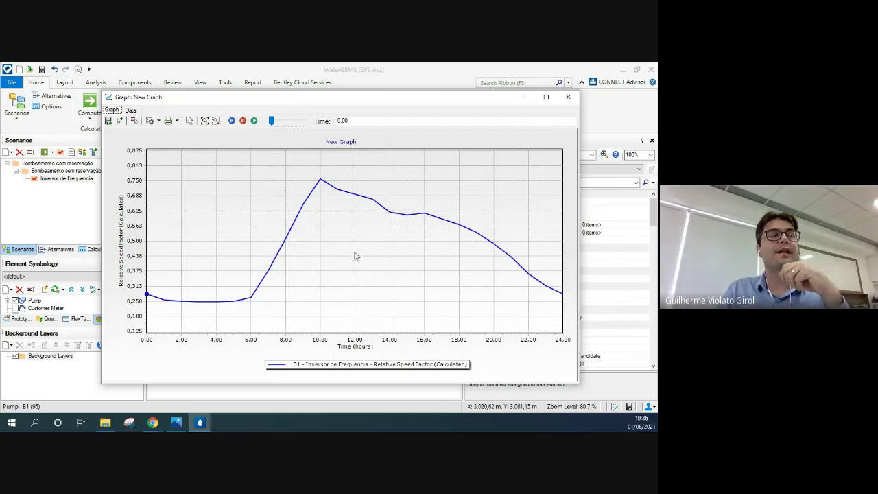
click(568, 98)
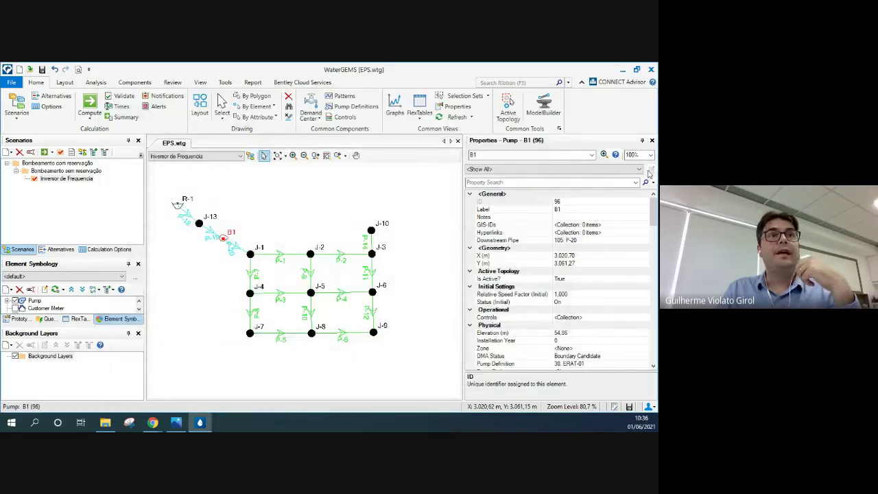
Step: Open the Scenario Energy Cost analysis for the Inversor de Frequencia scenario
click(356, 155)
drag(349, 204, 386, 212)
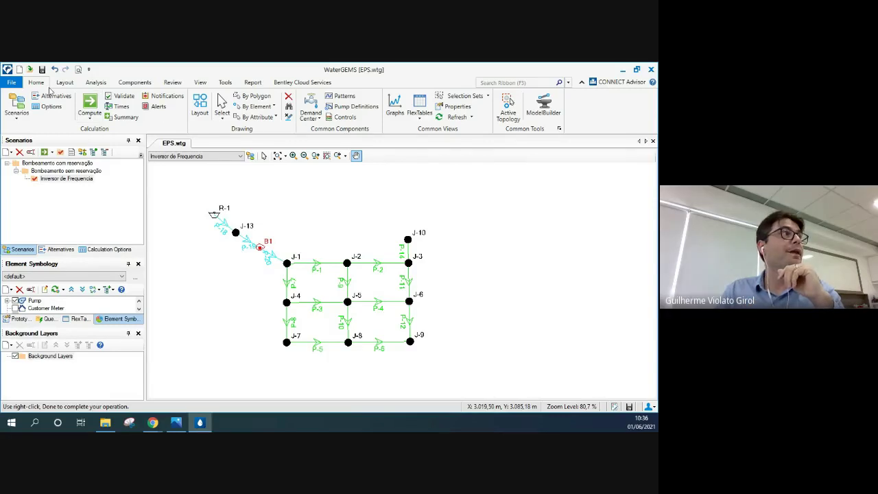
click(96, 83)
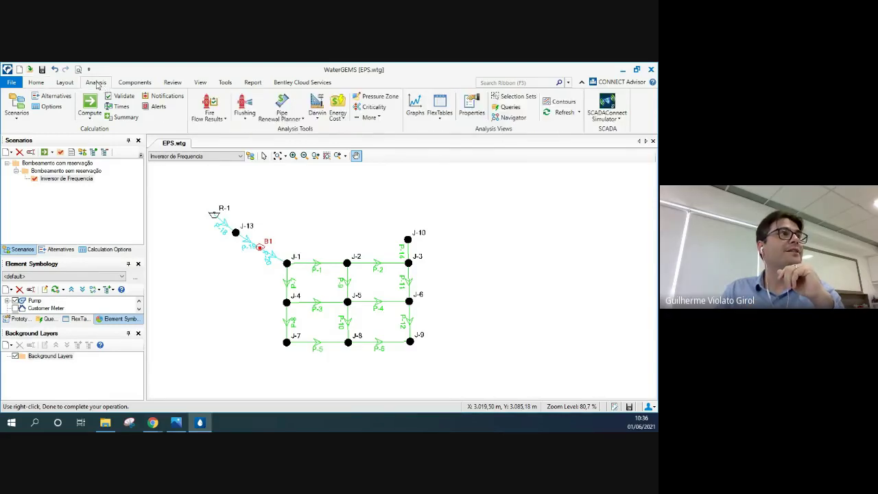
click(341, 120)
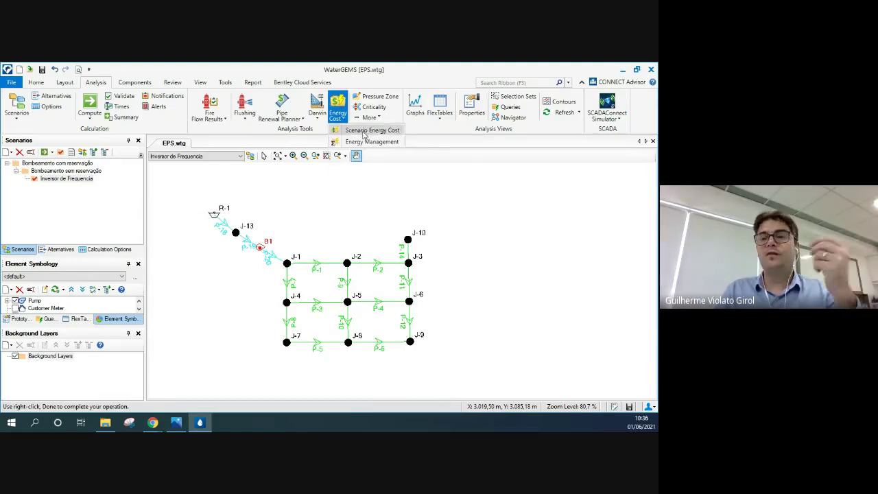
click(363, 135)
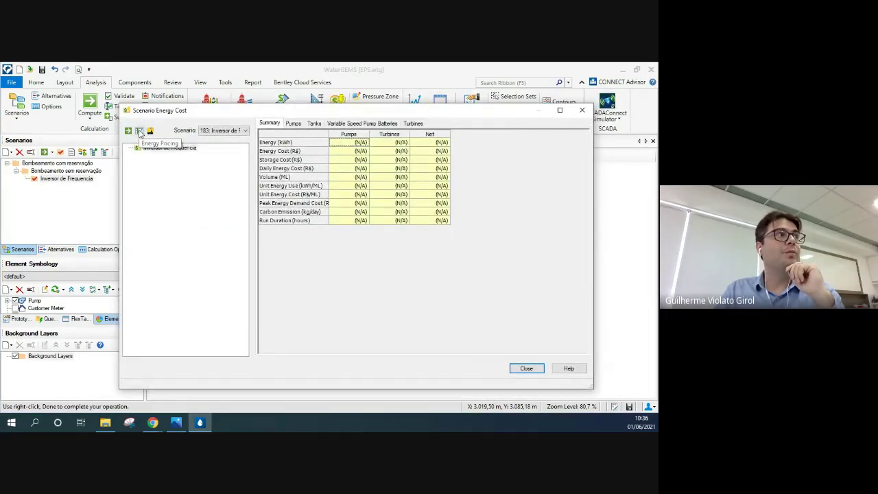
Step: Create a new energy pricing definition labelled Custo de Energia
click(139, 132)
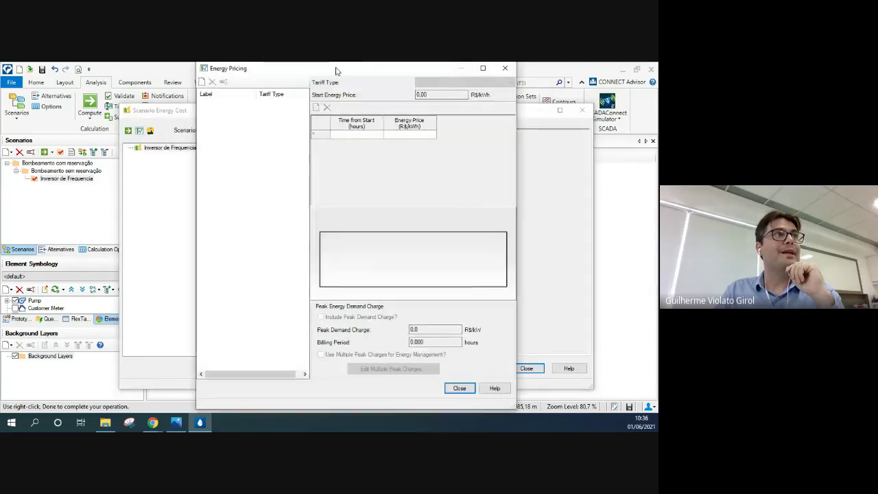
drag(337, 66, 334, 80)
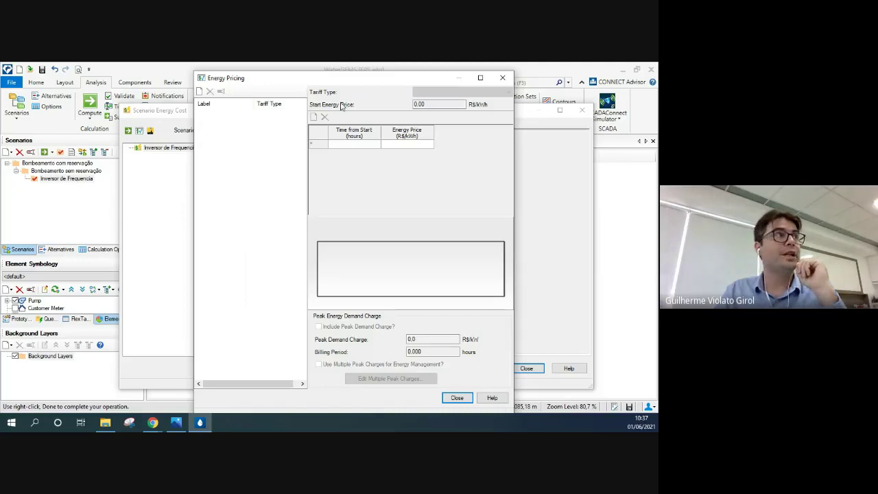
click(200, 92)
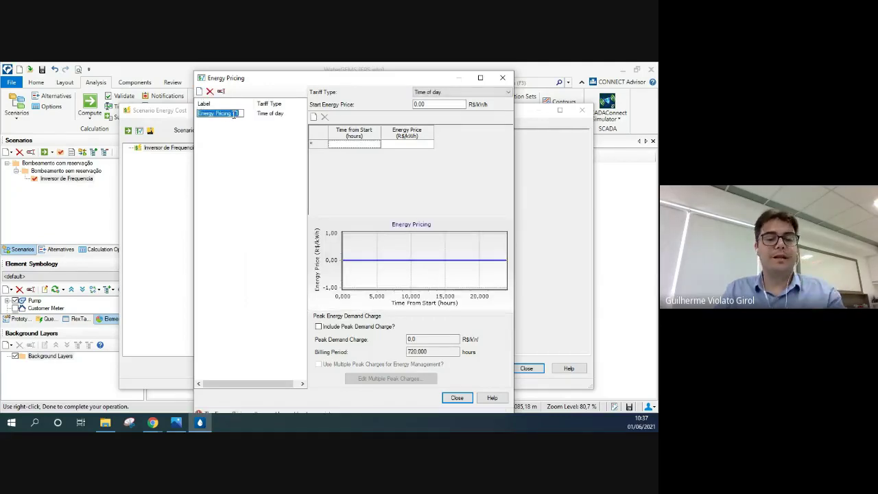
key(BackSpace)
text(Custo)
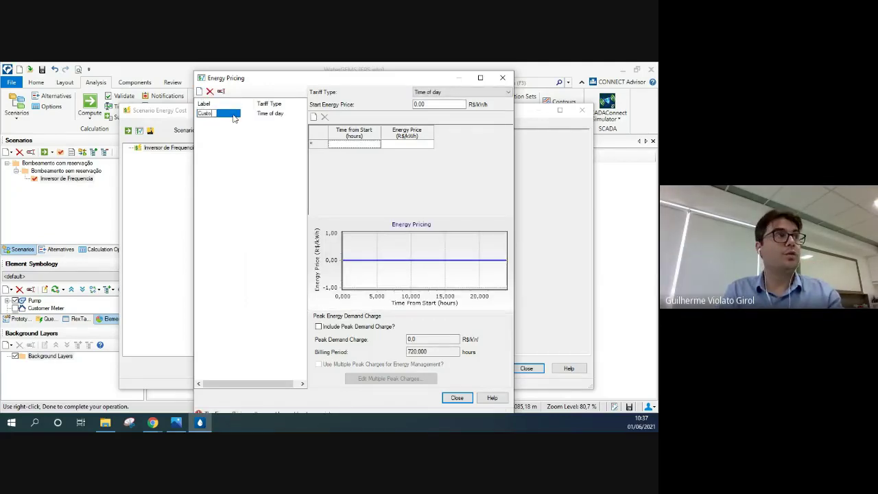
text( de Energia)
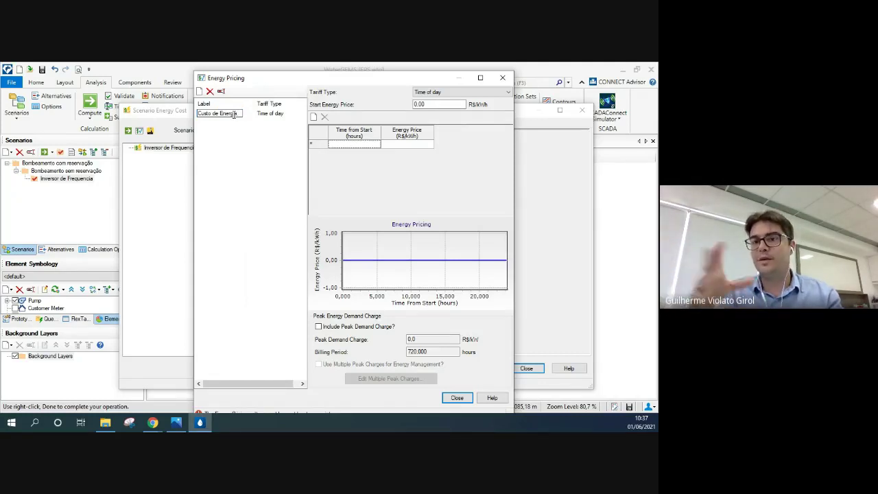
Step: Set the start energy price to 0,40 R$/kWh and add a price entry of 0,40 R$/kWh at 17,99 hours
click(433, 104)
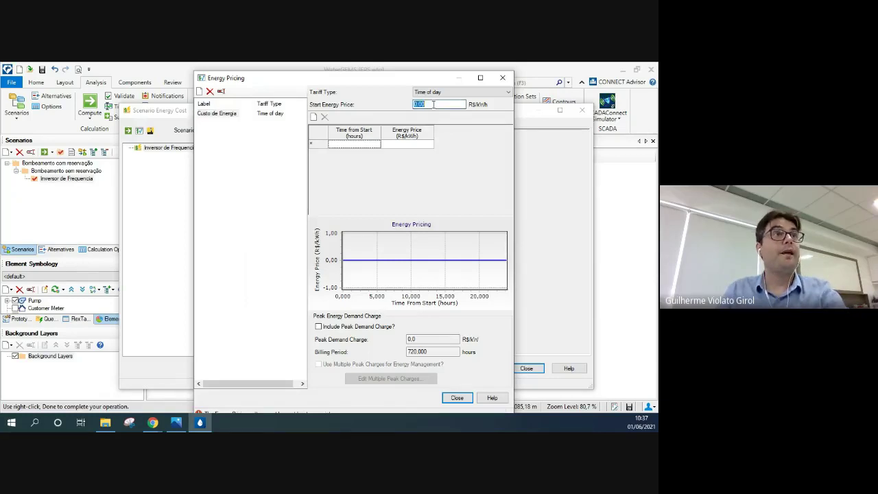
text(0)
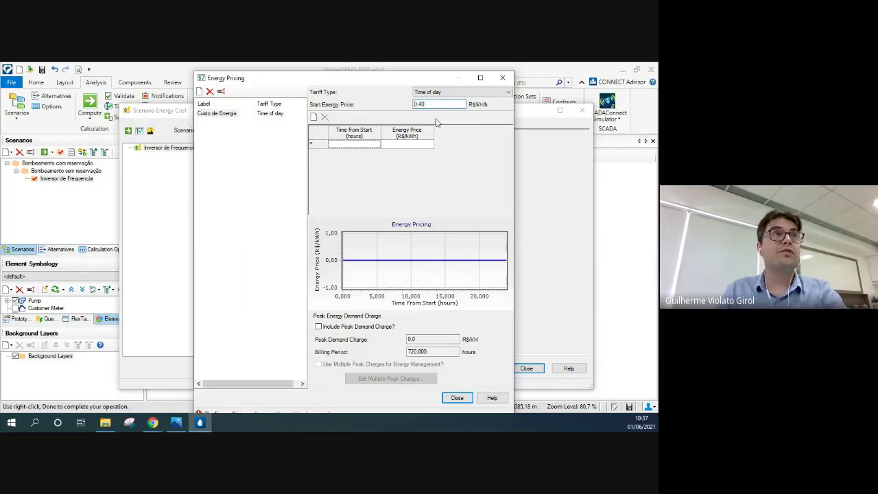
click(471, 143)
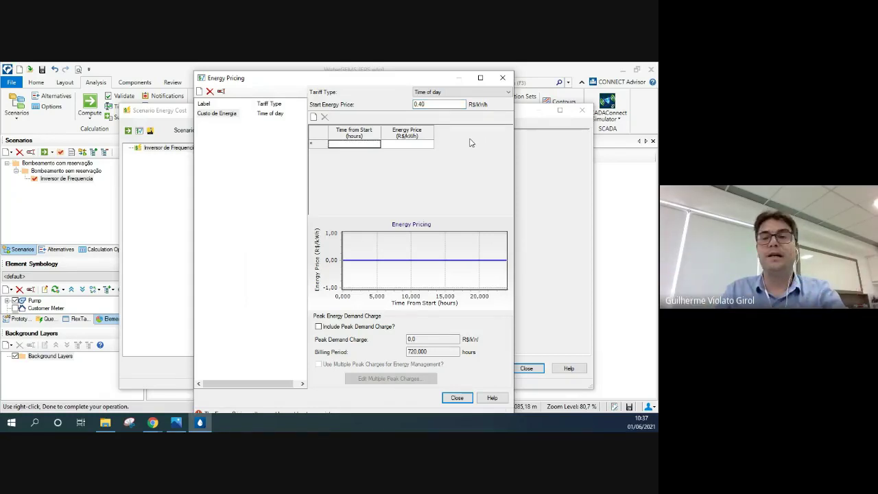
click(370, 144)
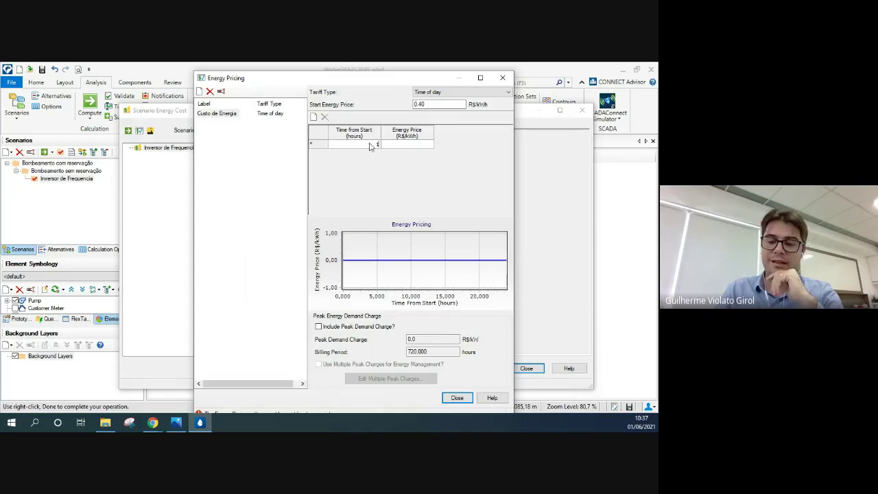
text(99)
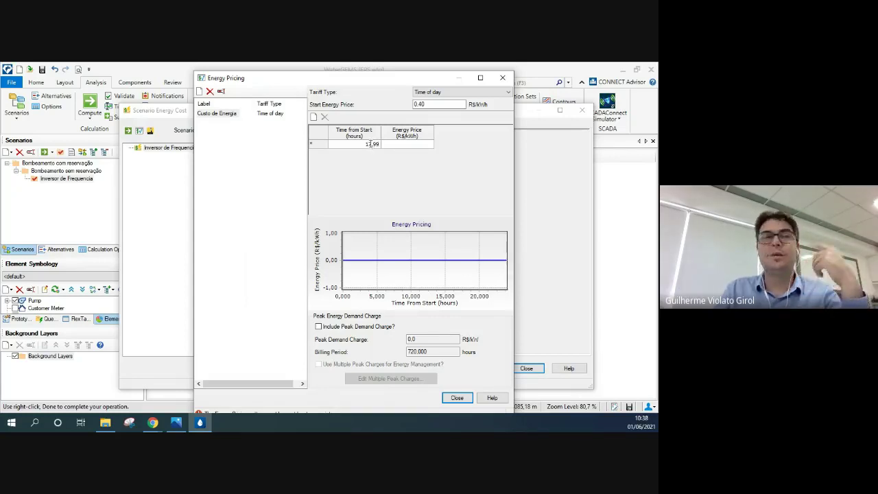
click(406, 144)
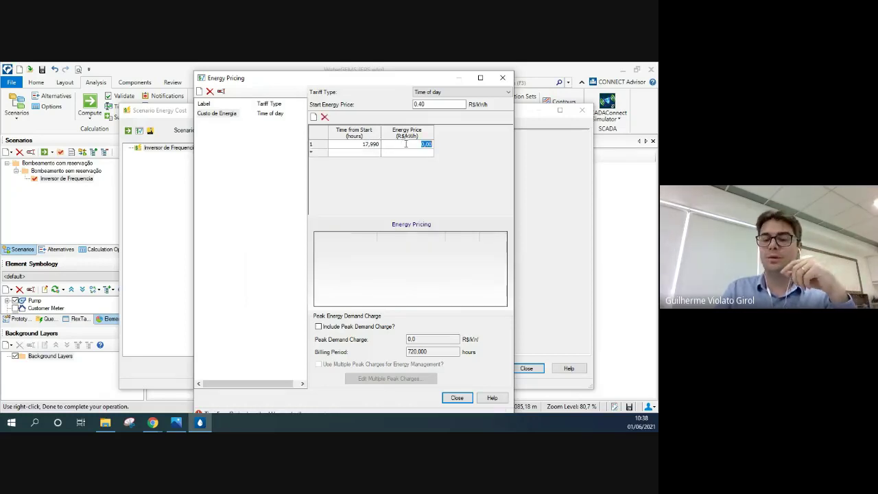
text(0,40)
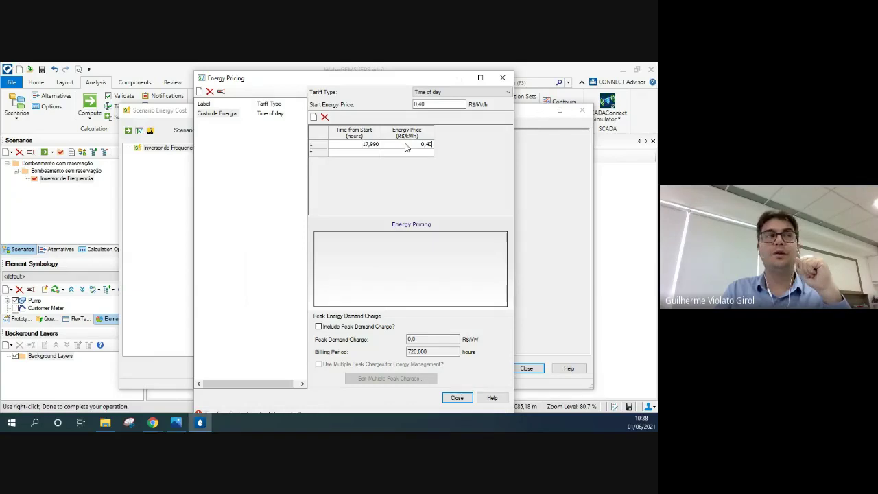
Step: Add the peak-period prices to Custo de Energia: 0,60 R$/kWh at 18 hours and 0,60 R$/kWh at 20,99 hours
click(356, 155)
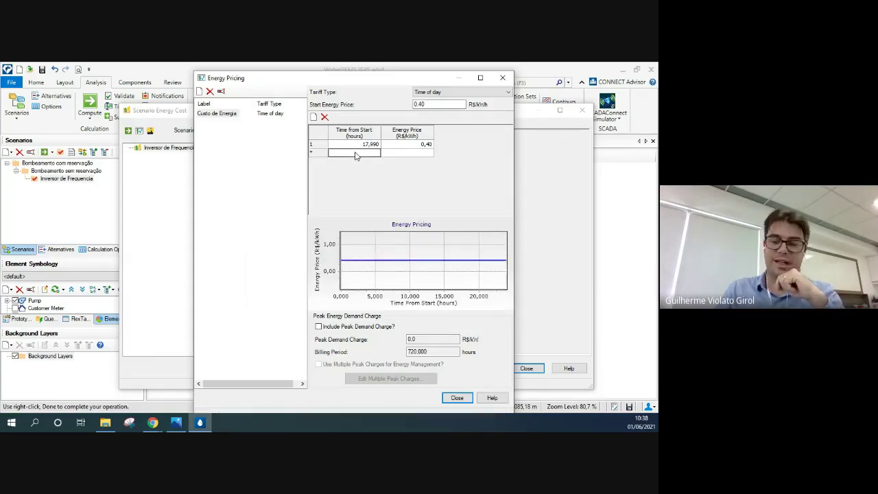
text(18)
click(417, 155)
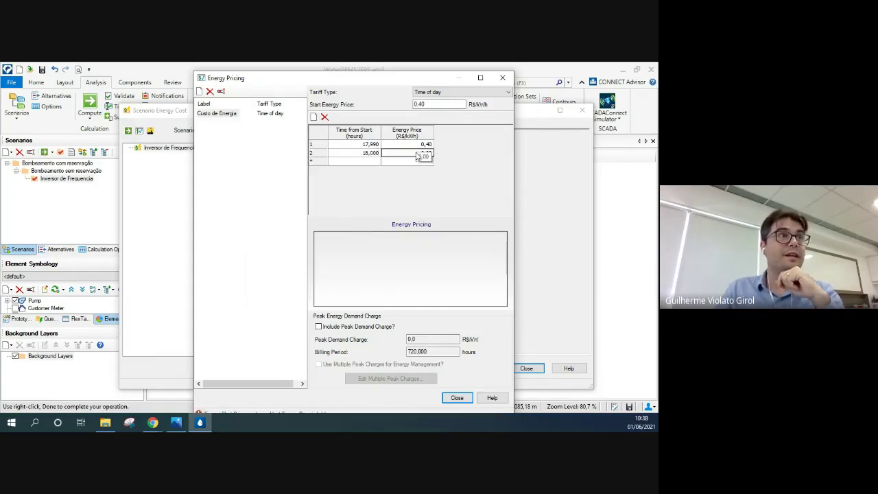
text(0)
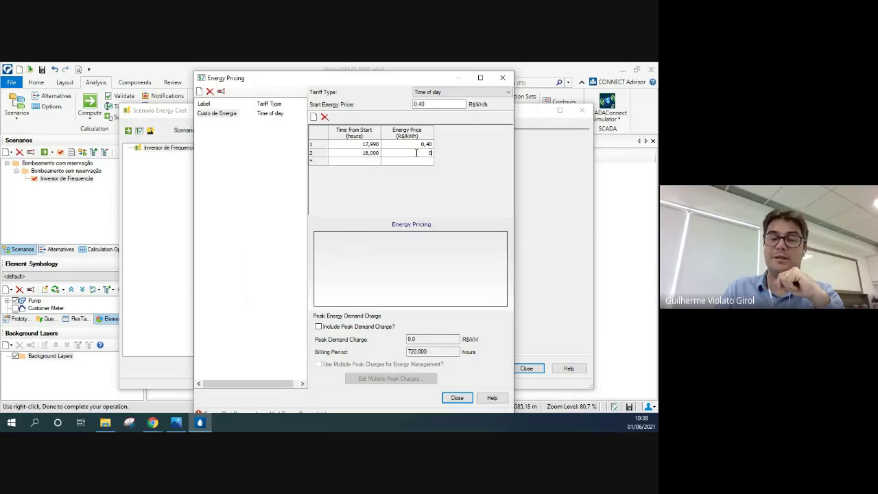
text(,6)
click(356, 163)
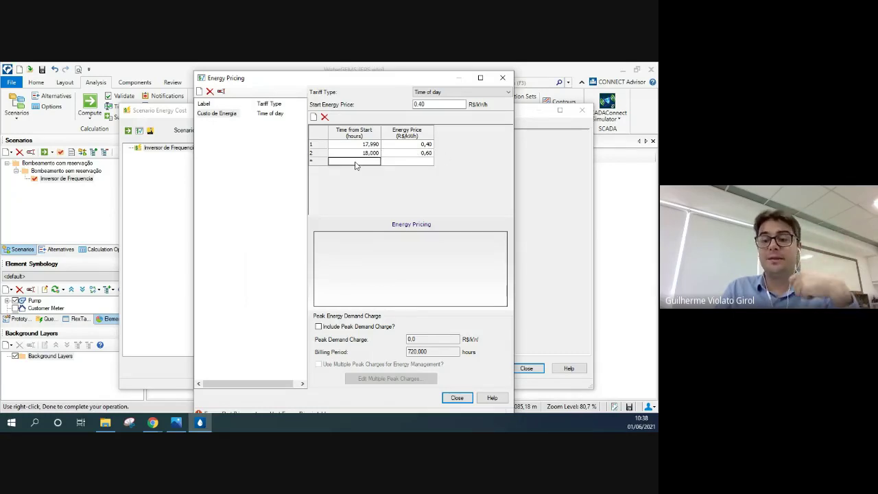
text(20,)
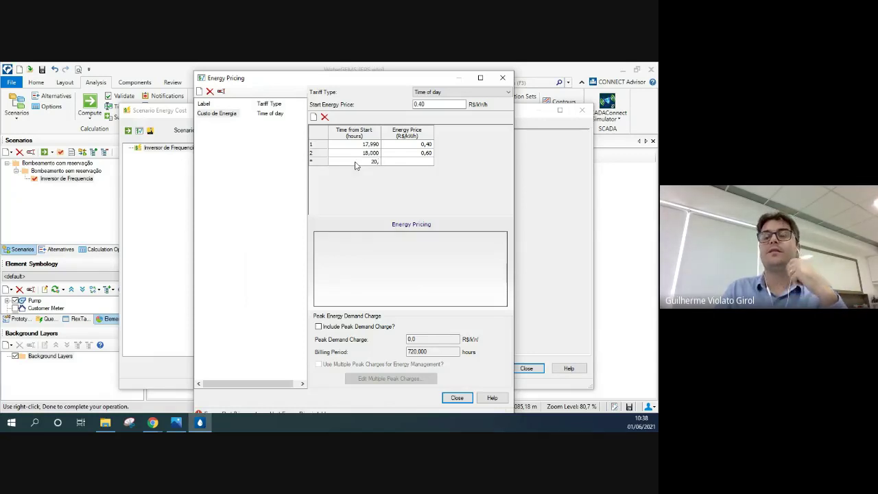
text(99)
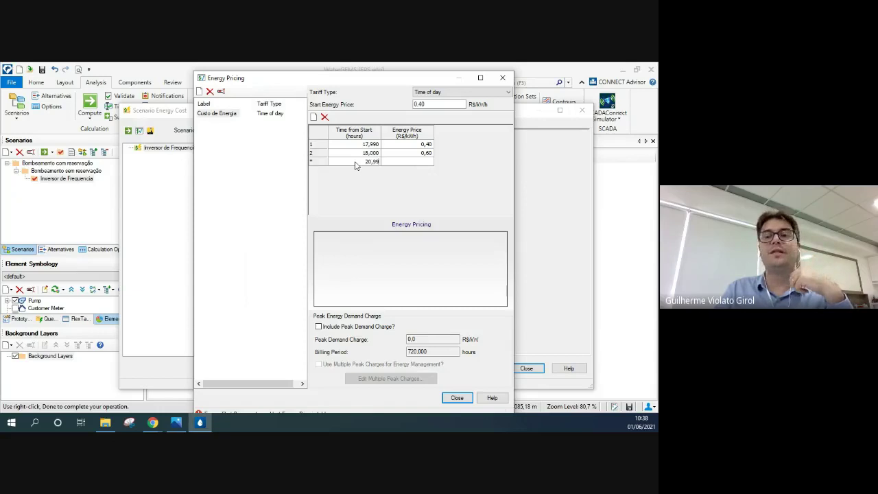
click(416, 162)
text(0,6)
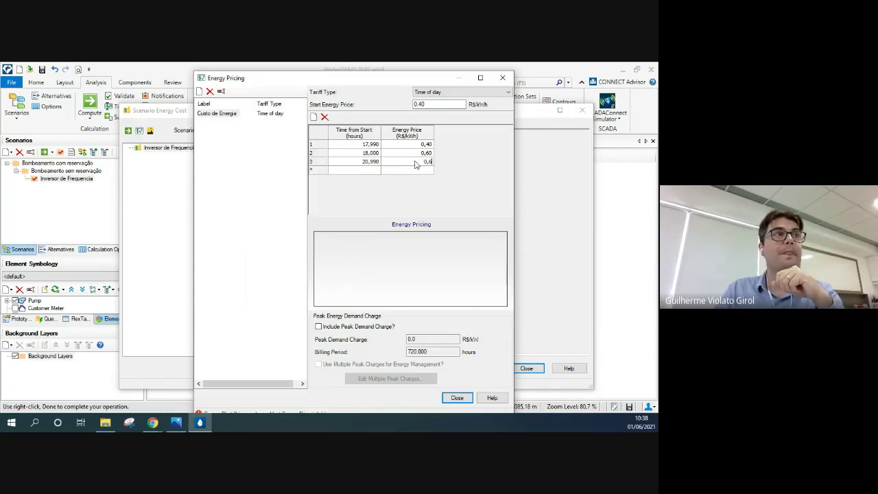
Step: Add a price entry of 0,40 R$/kWh at 21 hours, review the tariff graph and close the energy pricing definition
click(366, 170)
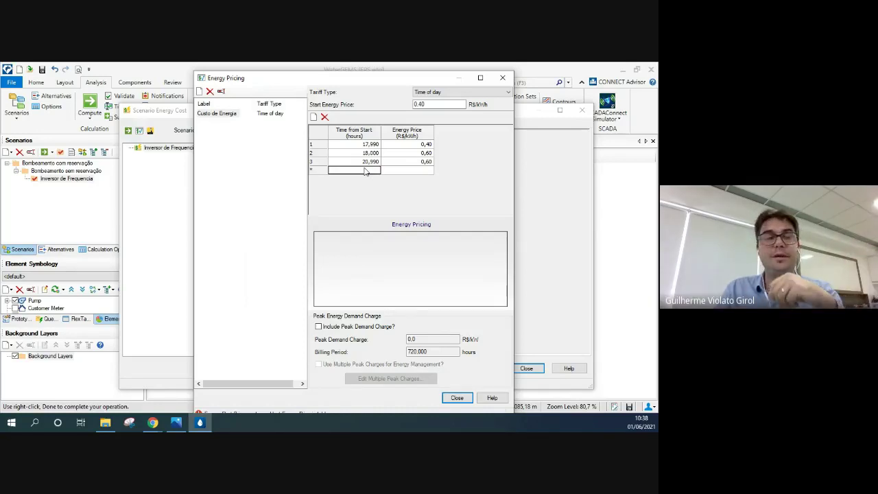
text(21)
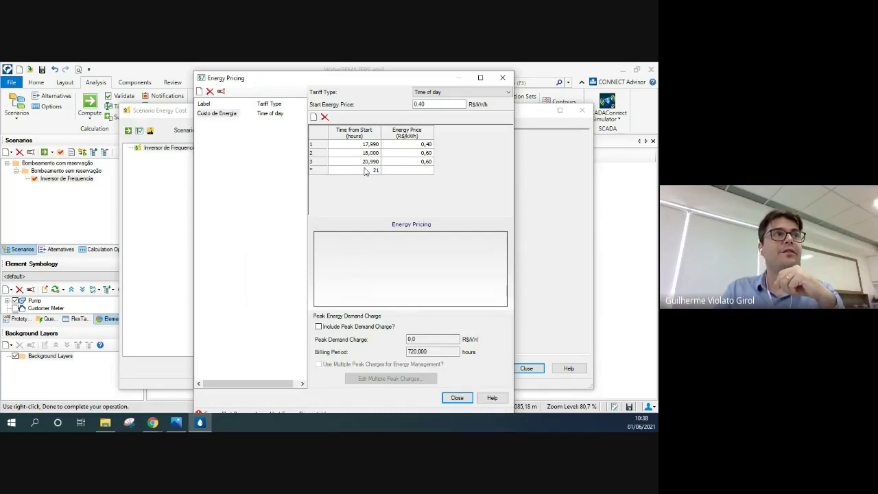
click(404, 172)
text(0,4)
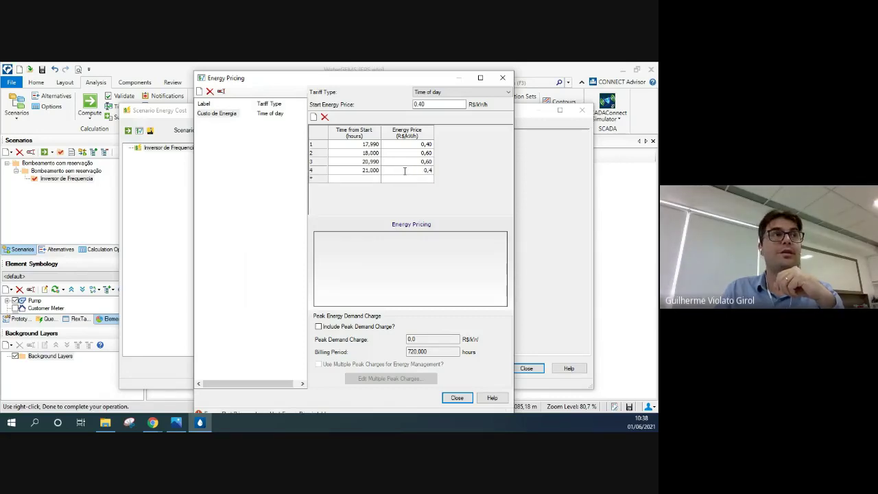
click(406, 153)
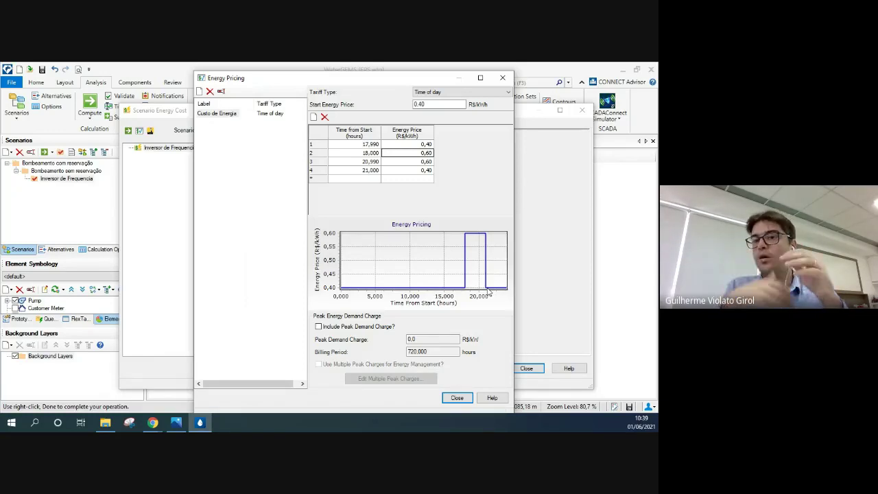
click(457, 398)
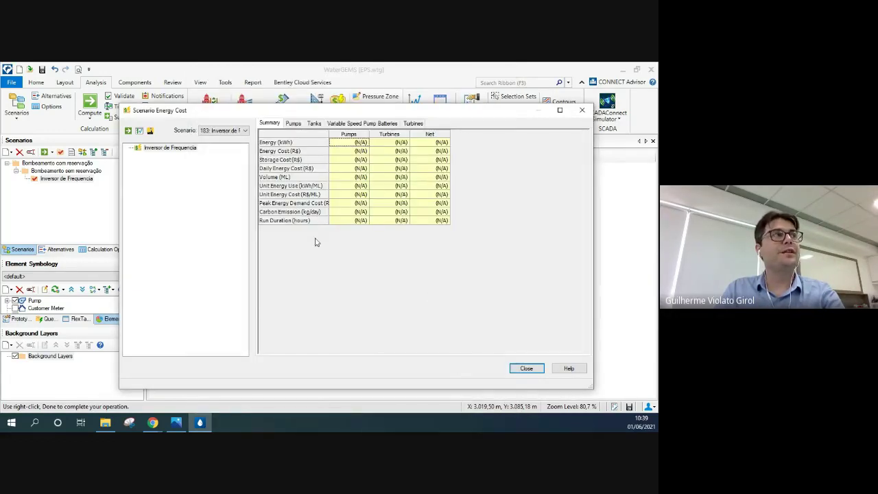
Step: Assign the Custo de Energia pricing to pump B1 in the energy cost analysis
click(292, 123)
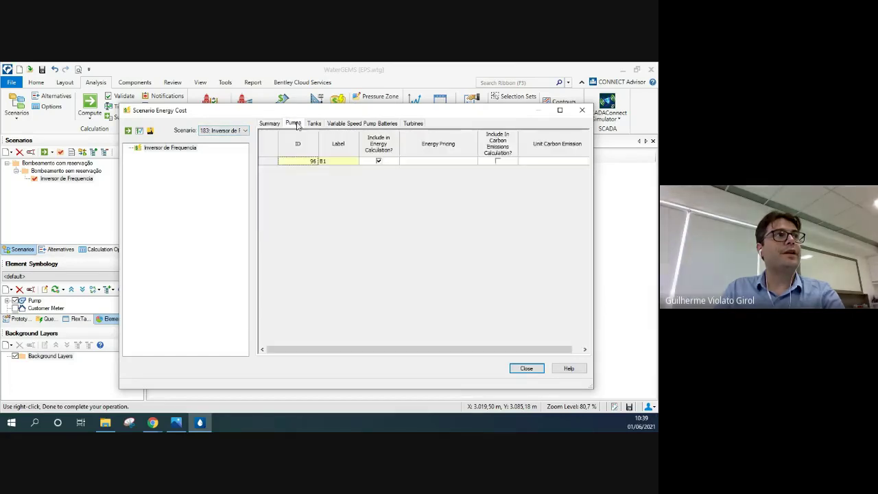
click(443, 163)
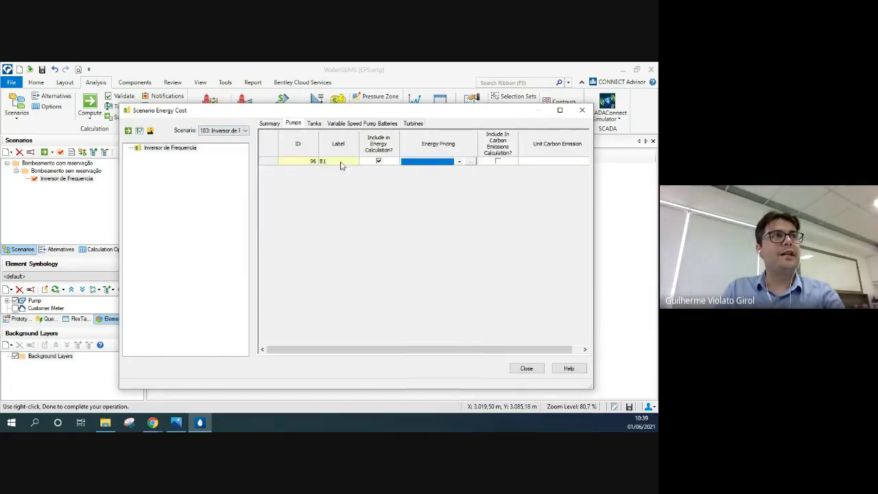
click(460, 162)
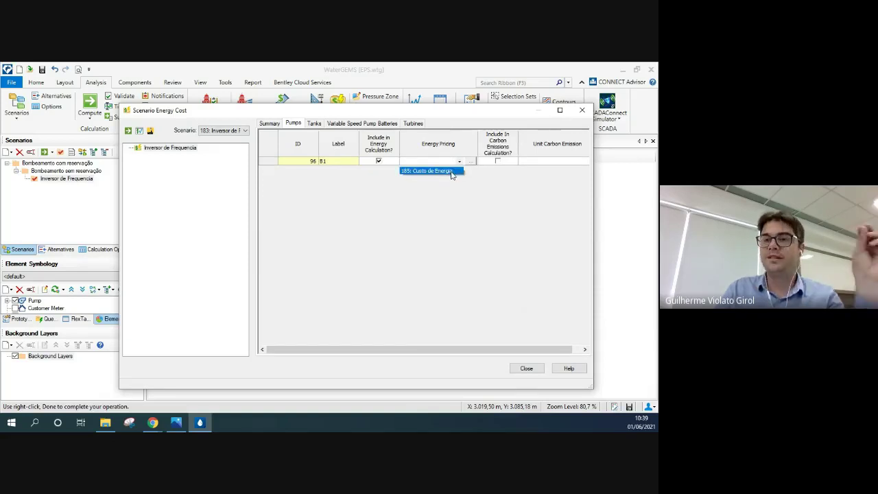
click(451, 173)
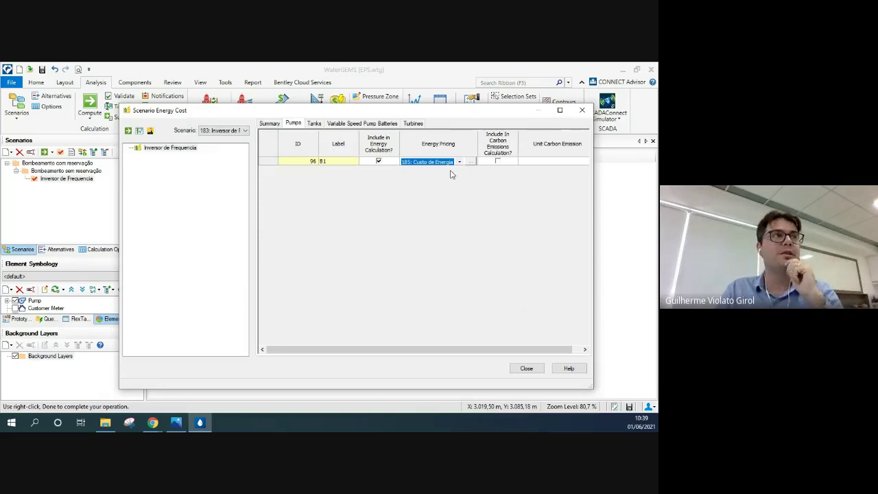
Step: Recheck the scenario selection and energy pricing, and compute the energy cost for the Inversor de Frequencia scenario
click(231, 131)
click(232, 139)
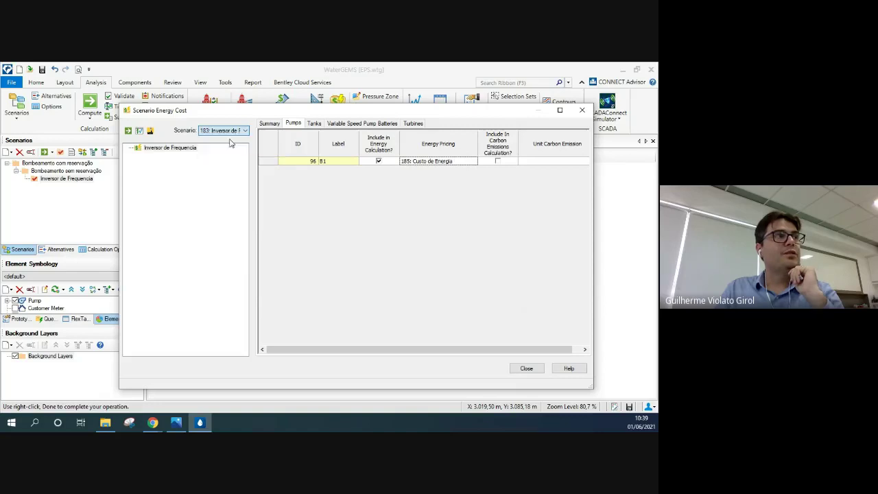
click(139, 132)
click(503, 71)
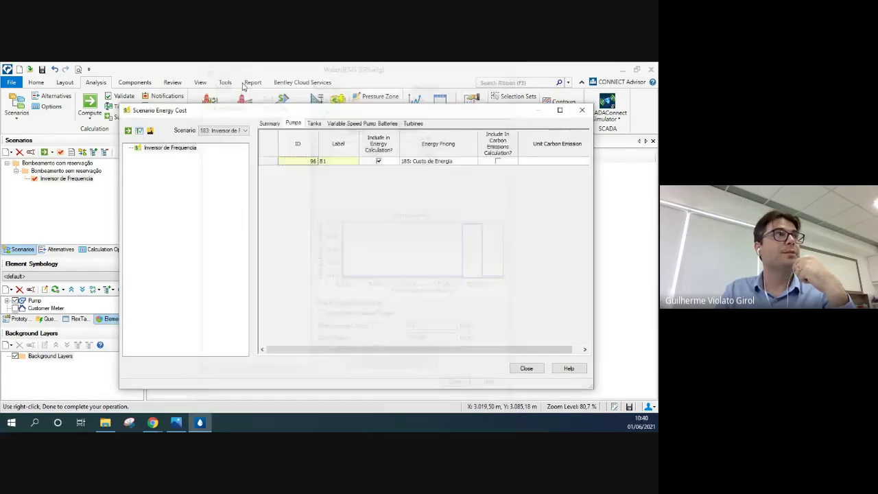
click(128, 132)
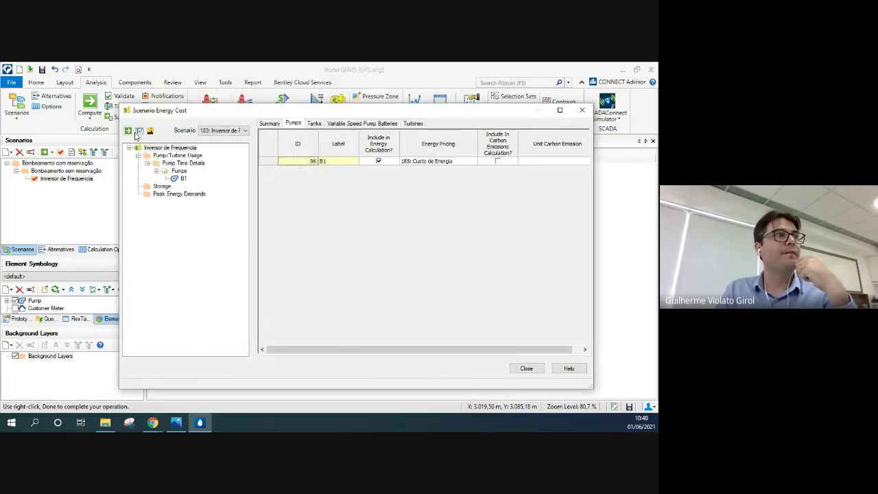
Step: Compute the energy cost for the Bombeamento com reservação and Bombeamento sem reservação scenarios
click(223, 131)
click(233, 145)
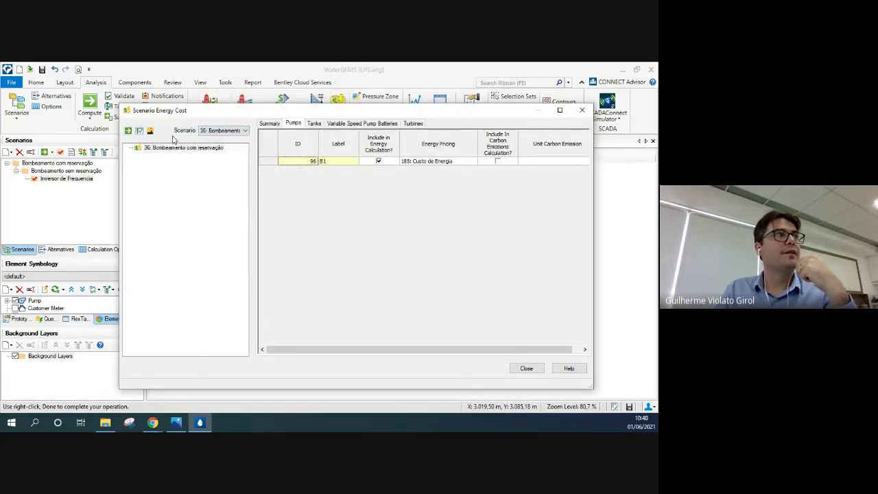
click(128, 131)
click(220, 132)
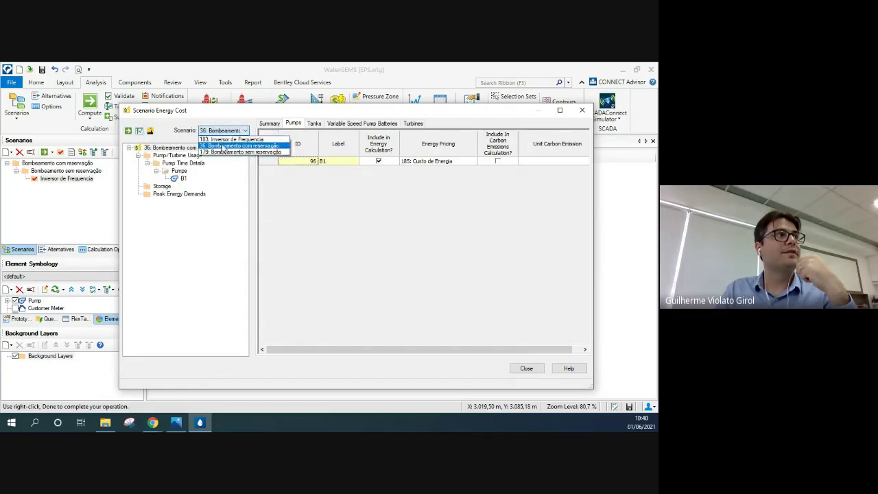
click(225, 155)
click(128, 131)
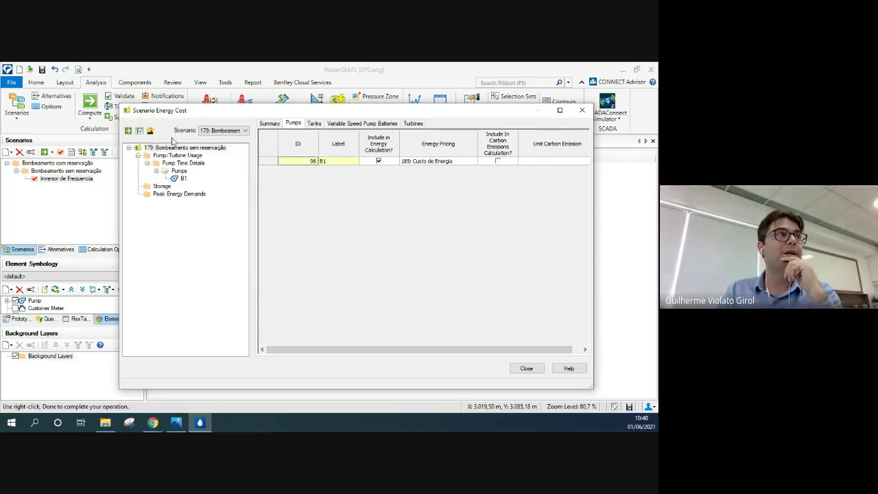
Step: Review the energy cost summary of Bombeamento sem reservação, and check the pump energy and energy cost of Bombeamento com reservação
click(269, 124)
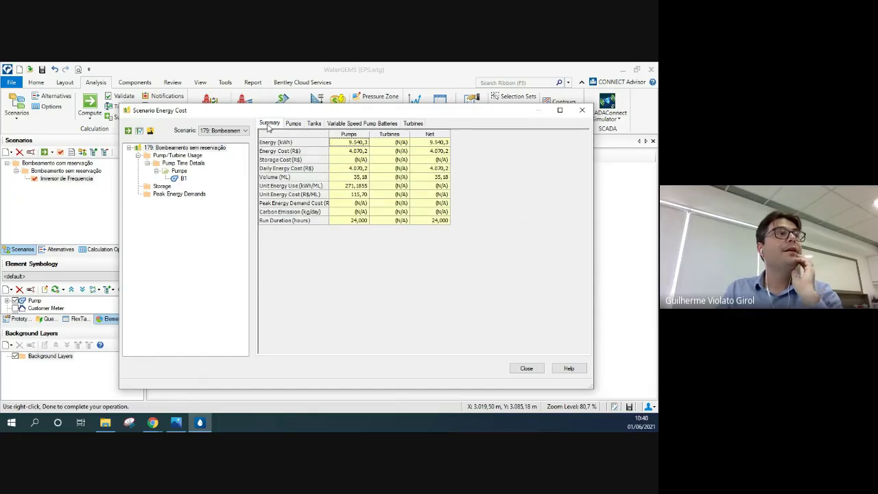
click(237, 131)
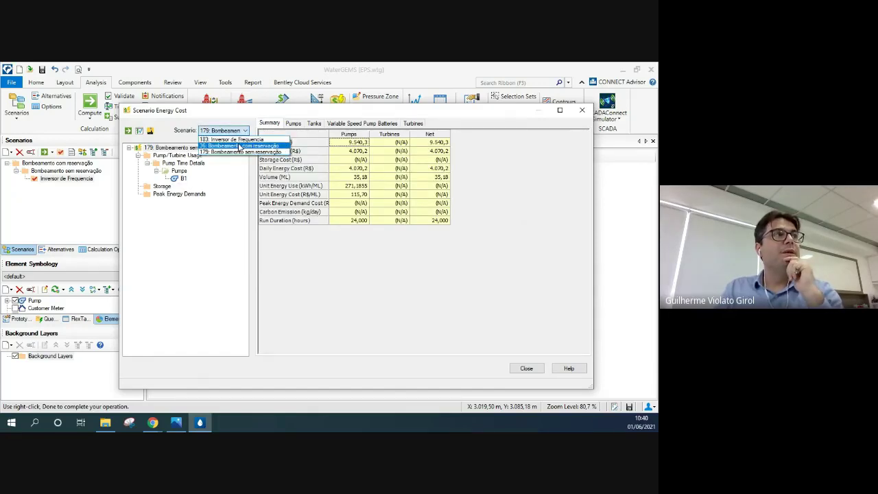
click(240, 146)
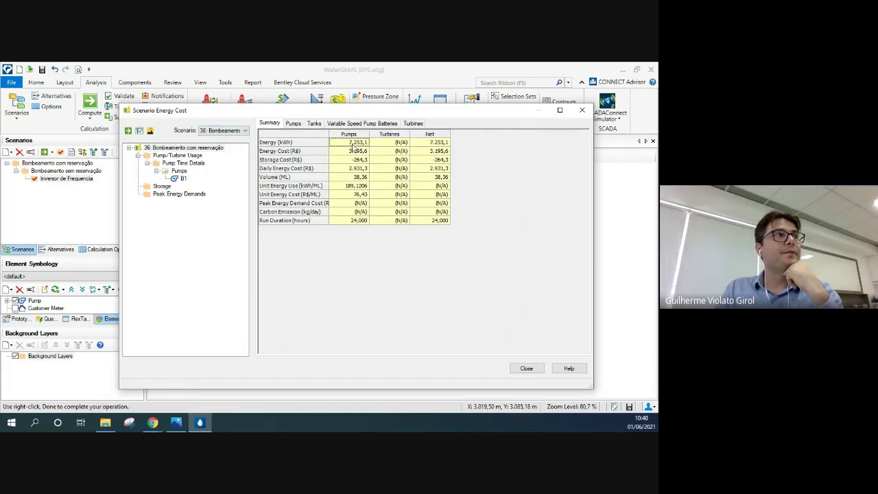
click(357, 144)
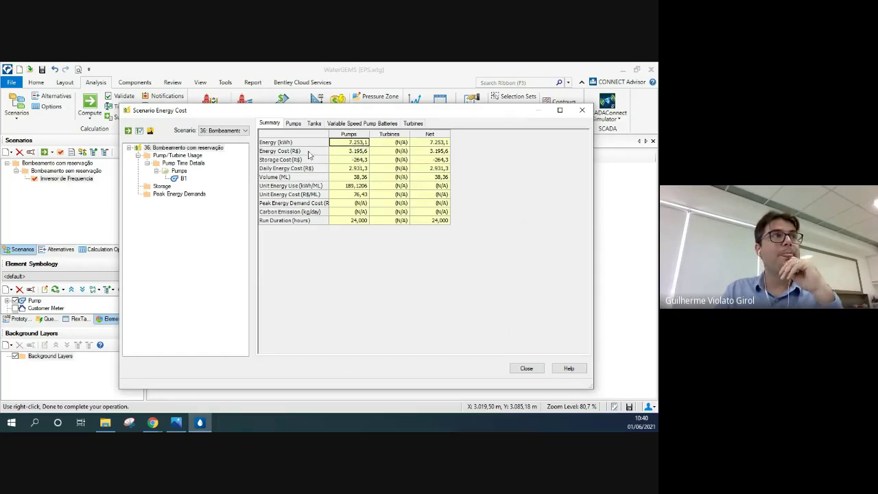
click(341, 154)
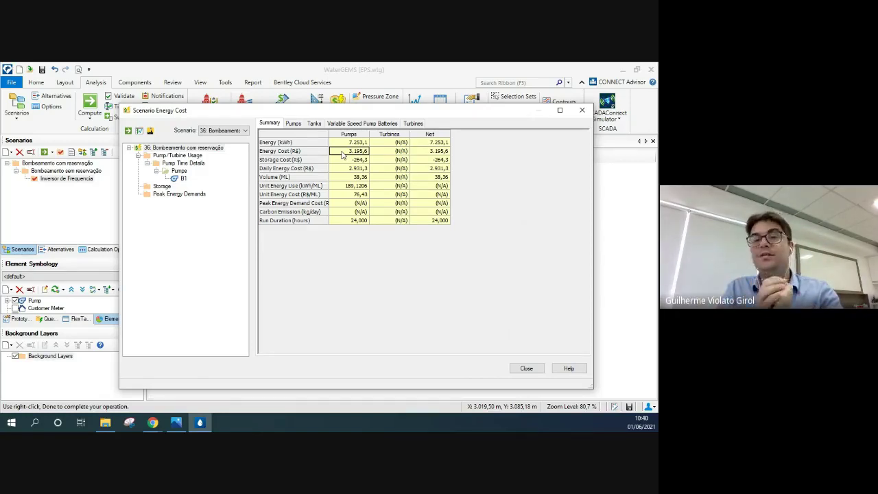
Step: Set the unit of the Volume row in the energy cost summary to m³
click(309, 178)
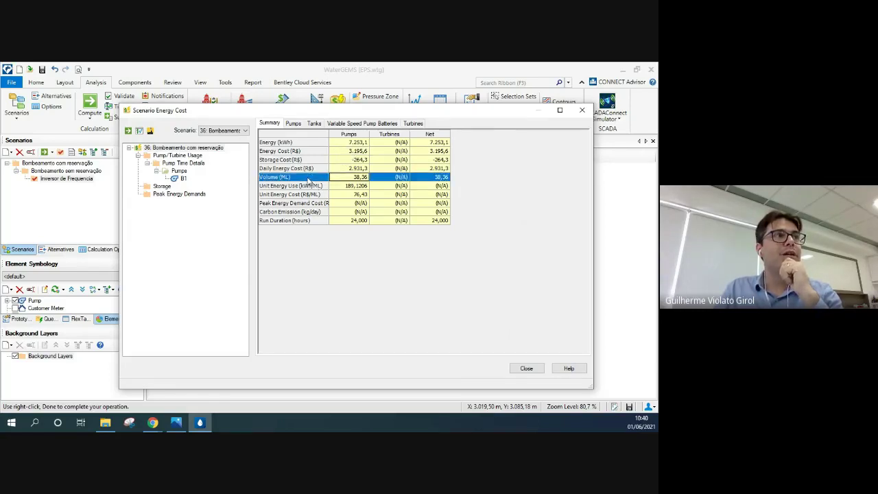
right_click(308, 180)
click(347, 184)
click(339, 244)
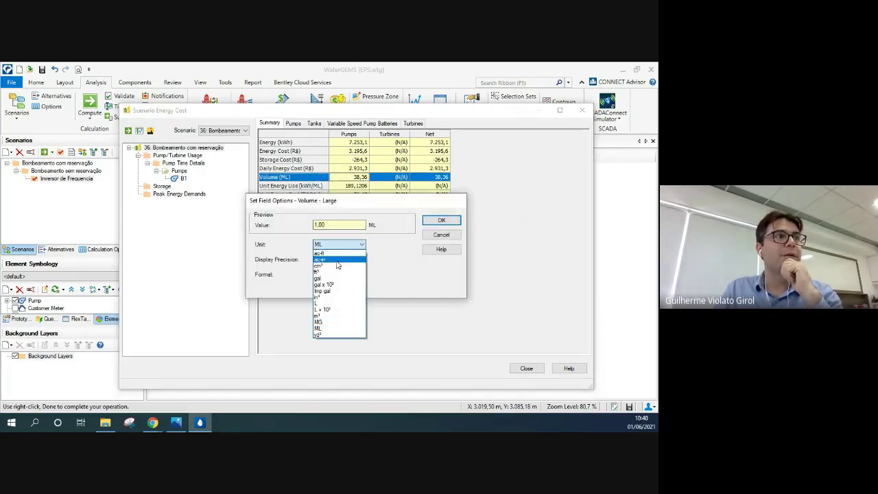
click(338, 316)
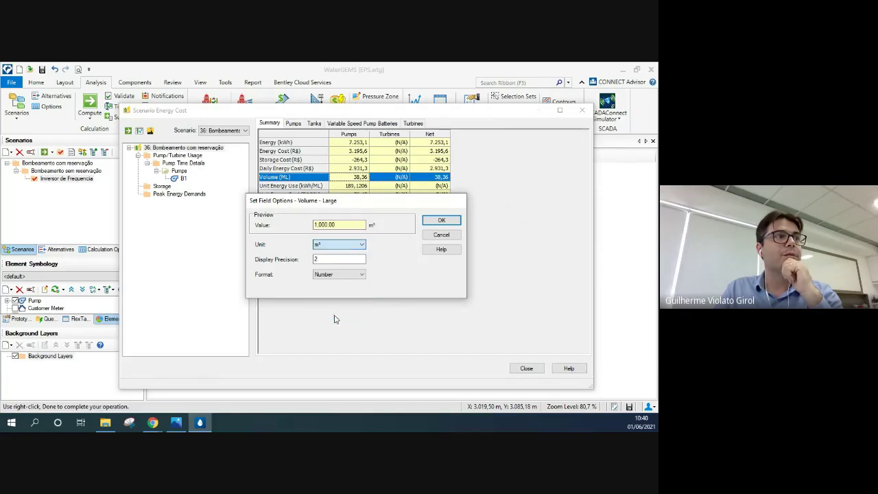
click(442, 219)
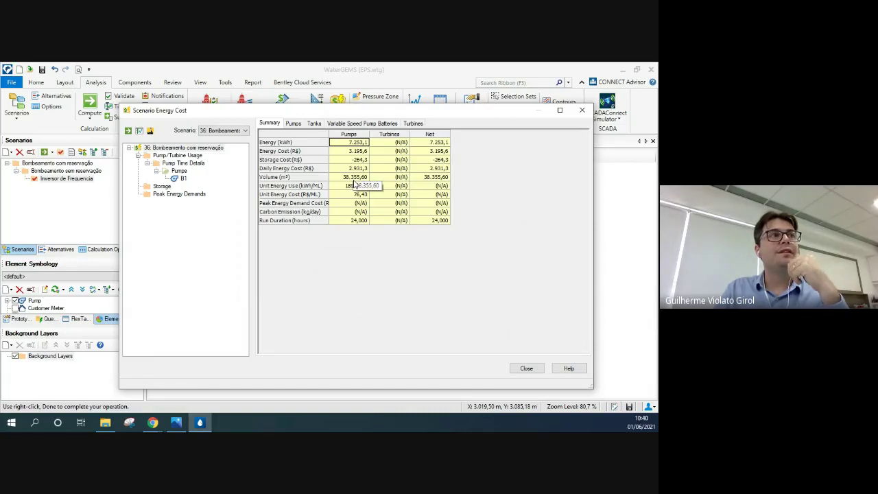
Step: Set the unit of the Unit Energy Cost row to R$/m³
click(309, 196)
right_click(310, 198)
click(346, 203)
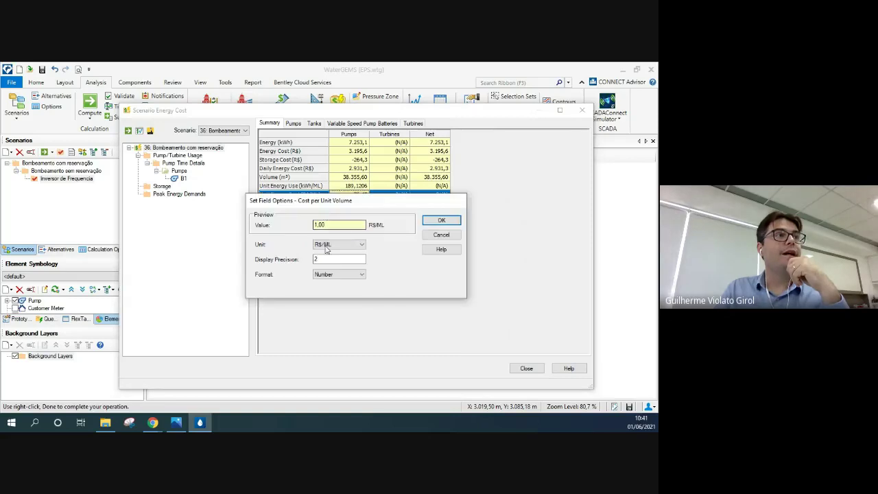
click(329, 244)
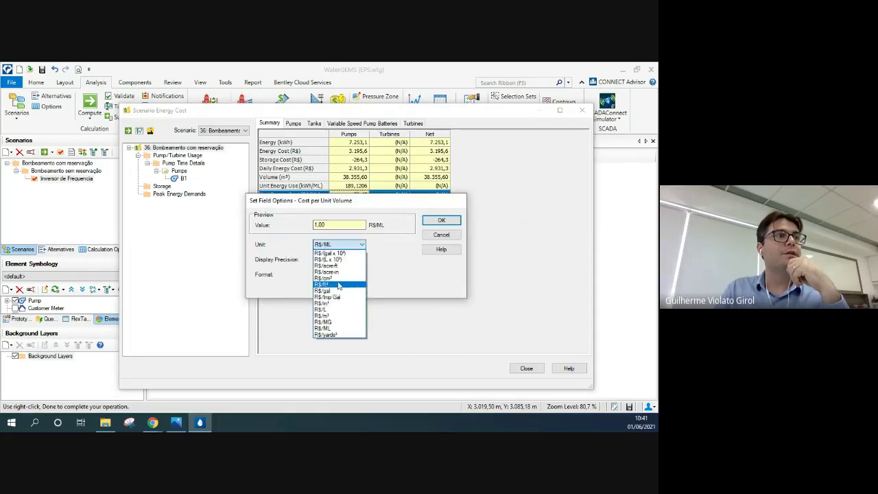
click(328, 316)
click(441, 220)
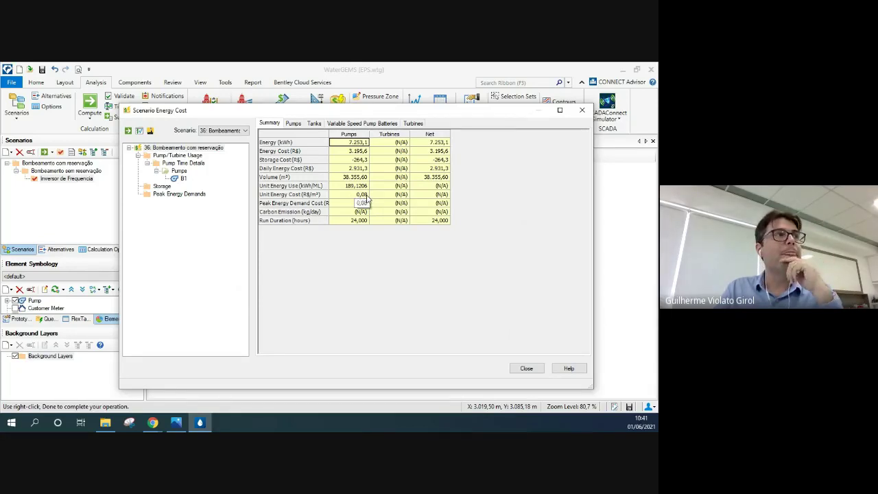
Step: Set the unit of the Unit Energy Use row to kWh/m³
right_click(334, 188)
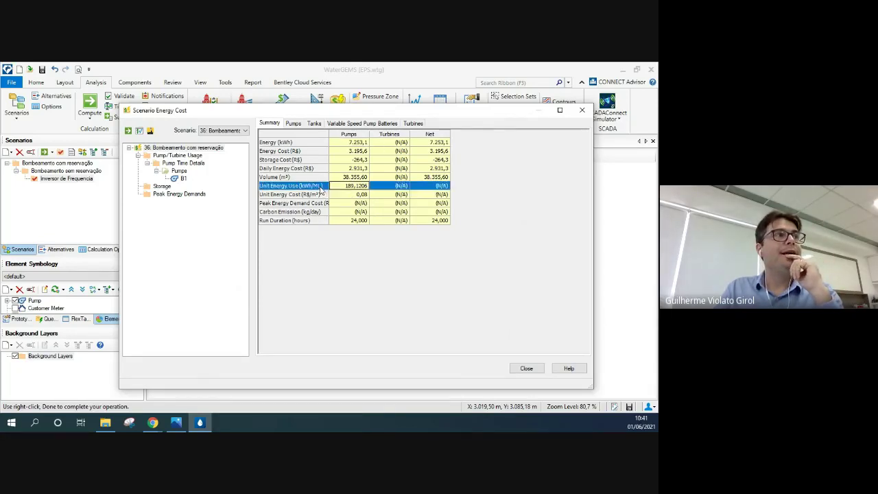
click(340, 195)
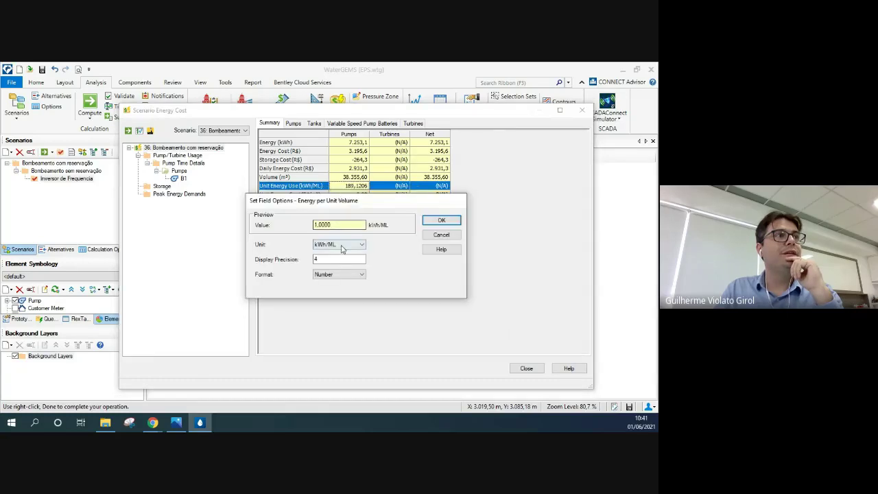
click(341, 245)
click(339, 260)
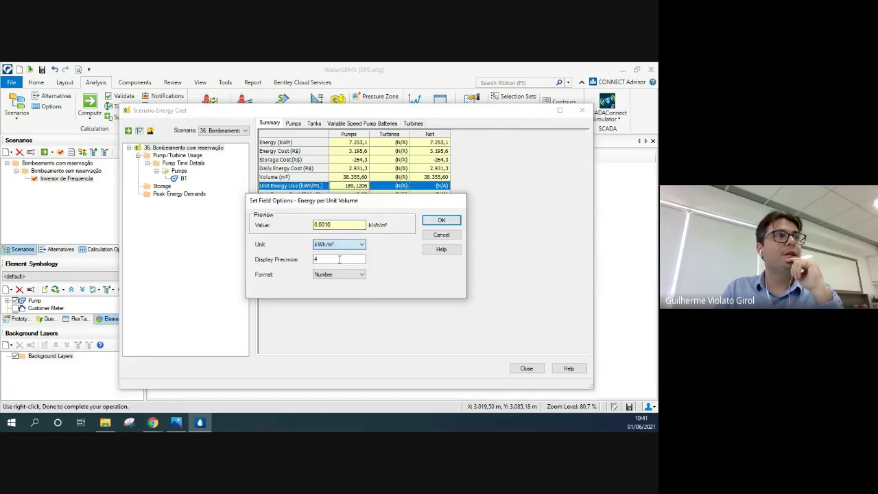
click(430, 224)
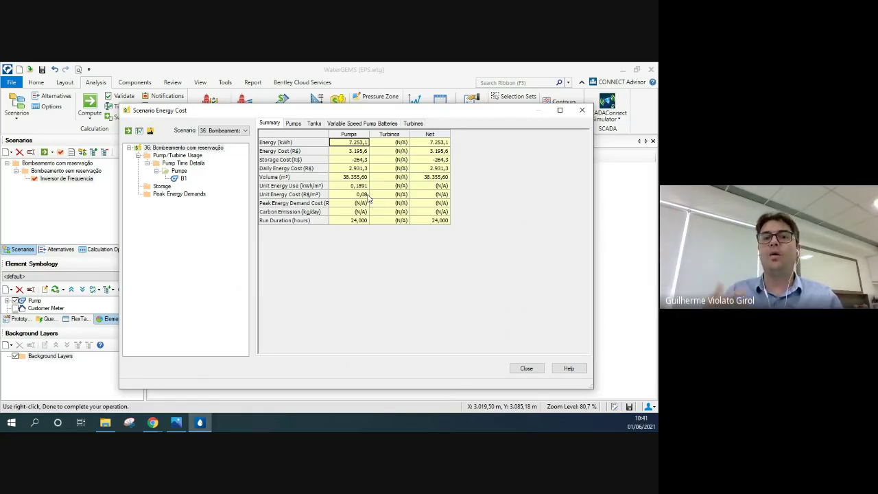
Step: Compare the pump energy, cost and volume summaries of Bombeamento com reservação and Bombeamento sem reservação
click(360, 154)
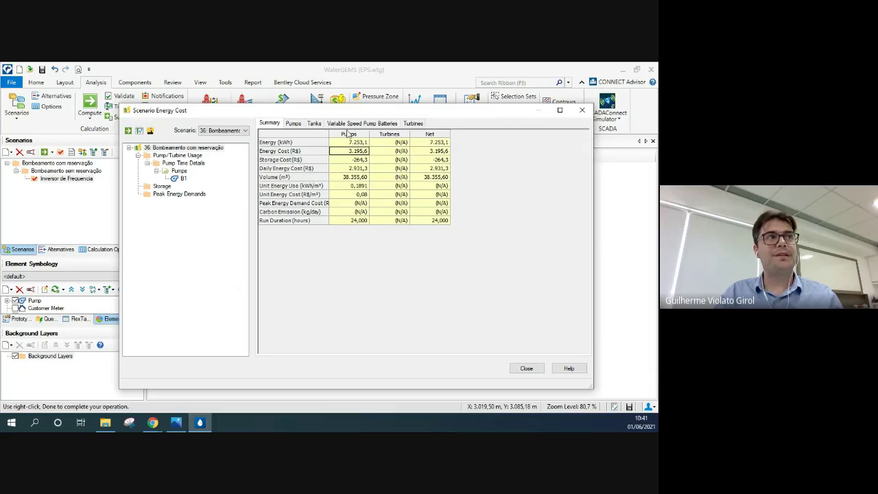
click(243, 131)
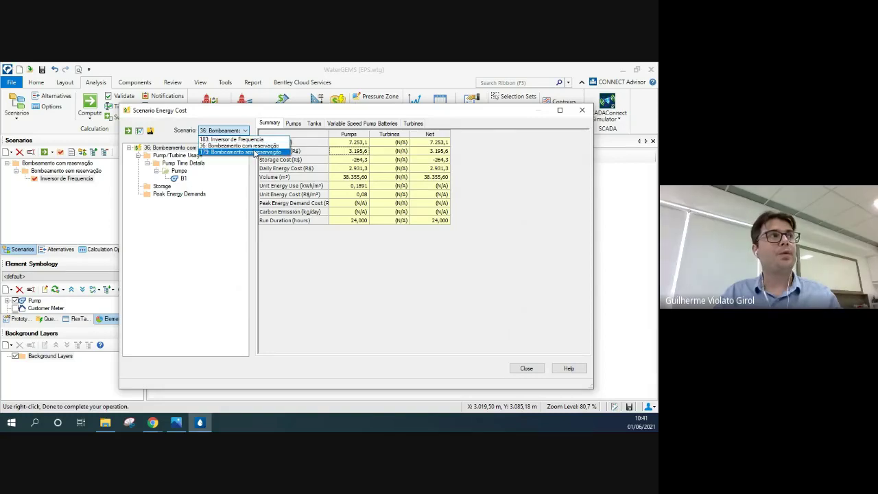
click(256, 152)
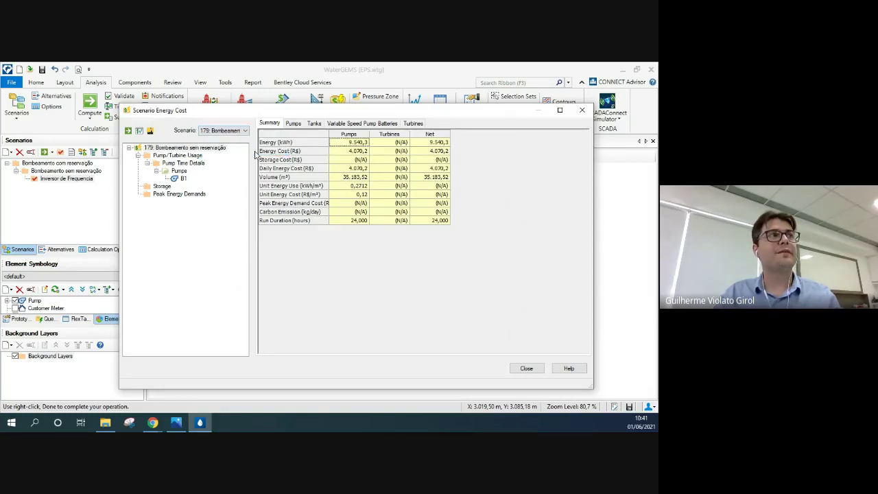
click(348, 144)
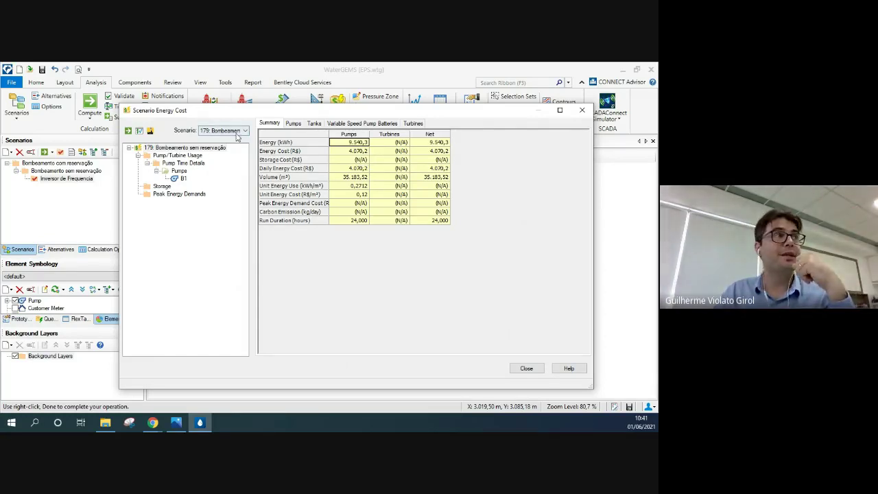
click(233, 130)
click(244, 146)
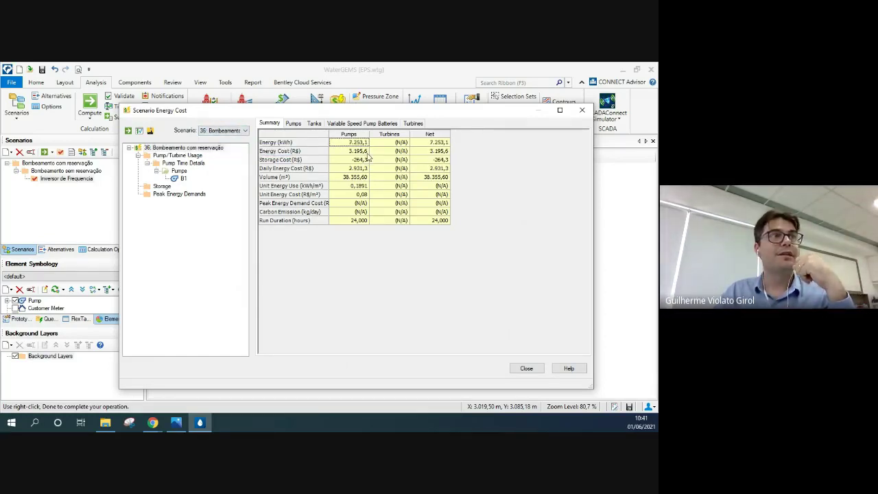
click(245, 130)
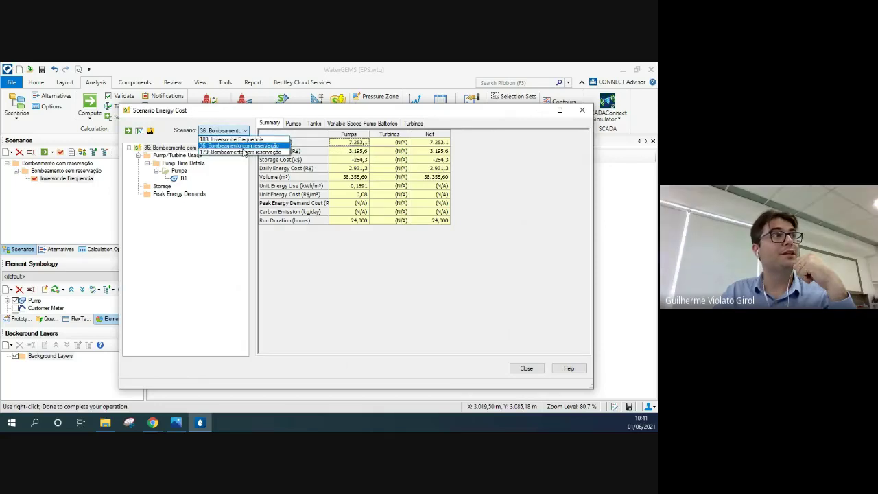
click(281, 154)
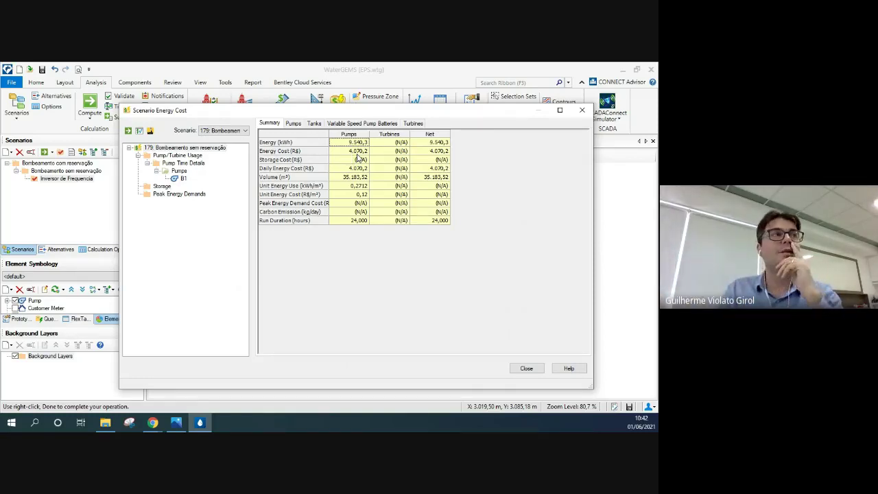
click(364, 178)
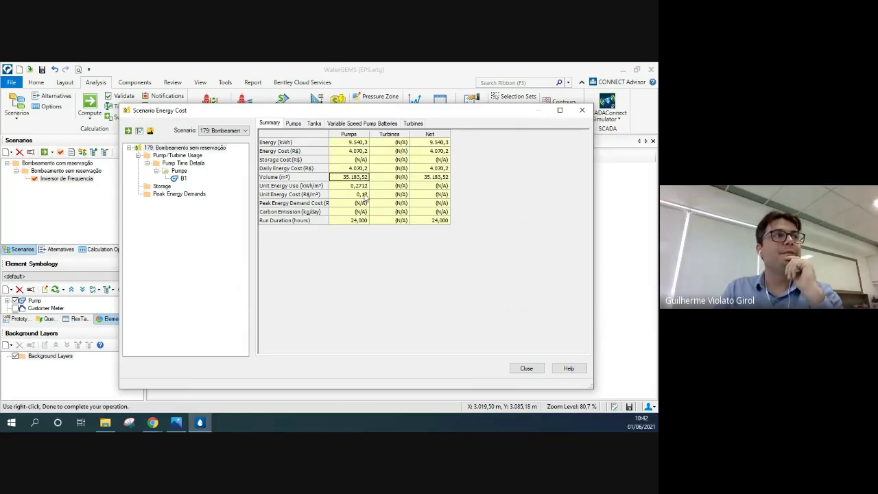
Step: Examine the energy, cost and unit values in the Inversor de Frequencia summary, and close the energy cost analysis
click(247, 136)
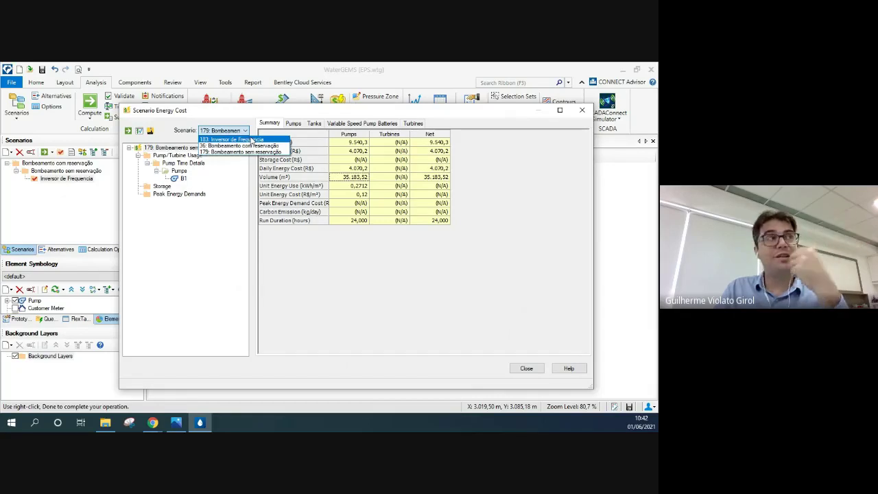
click(253, 140)
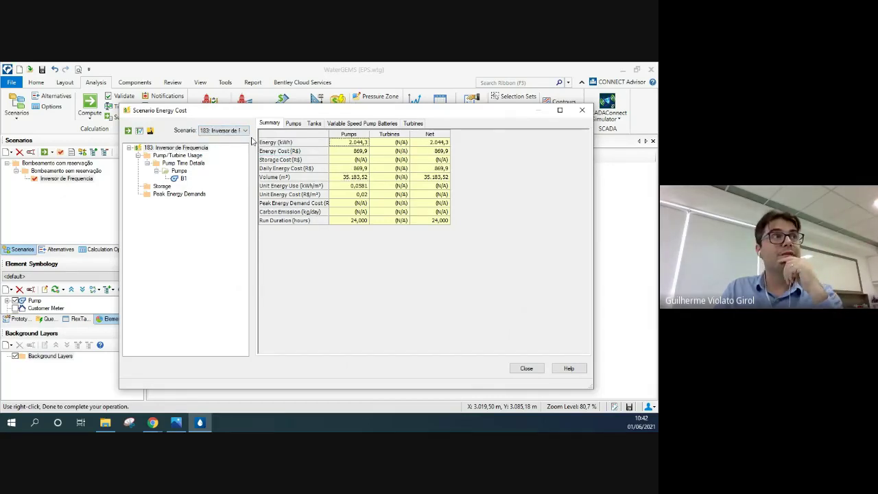
click(345, 144)
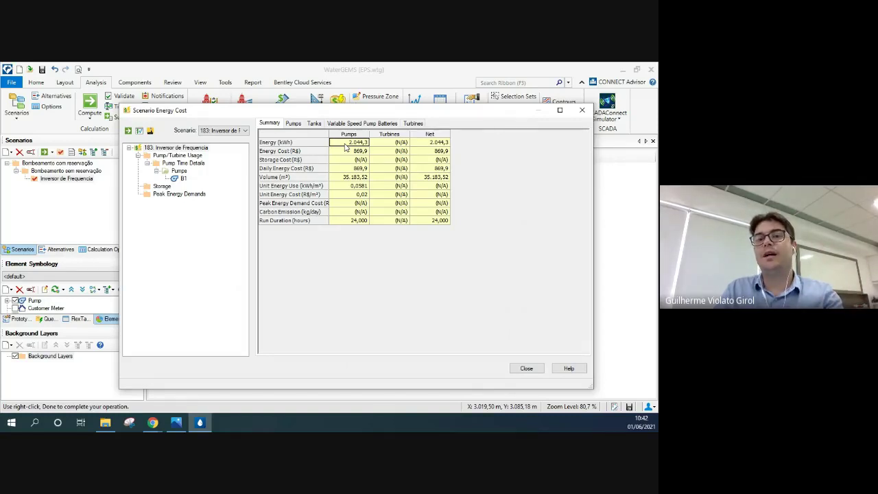
click(349, 151)
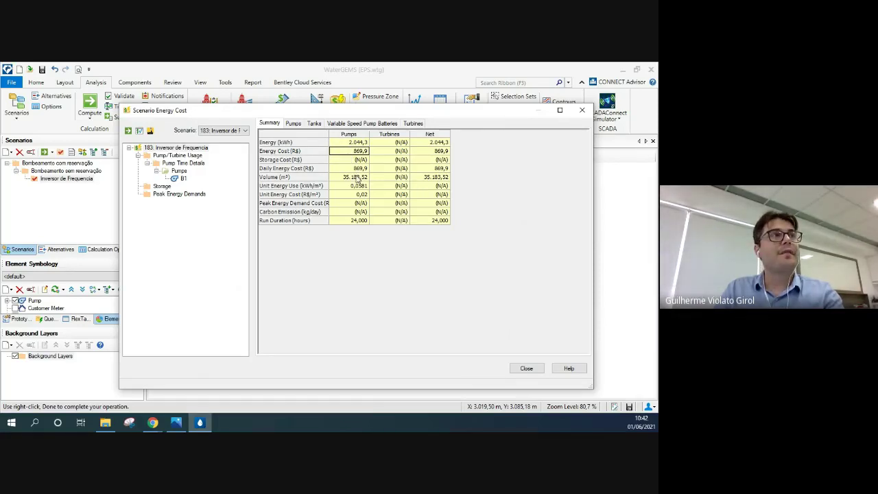
click(360, 186)
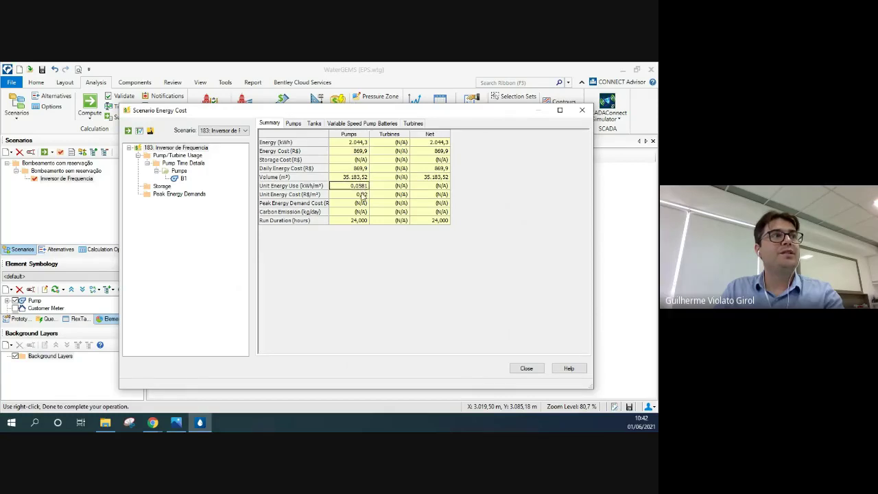
click(362, 194)
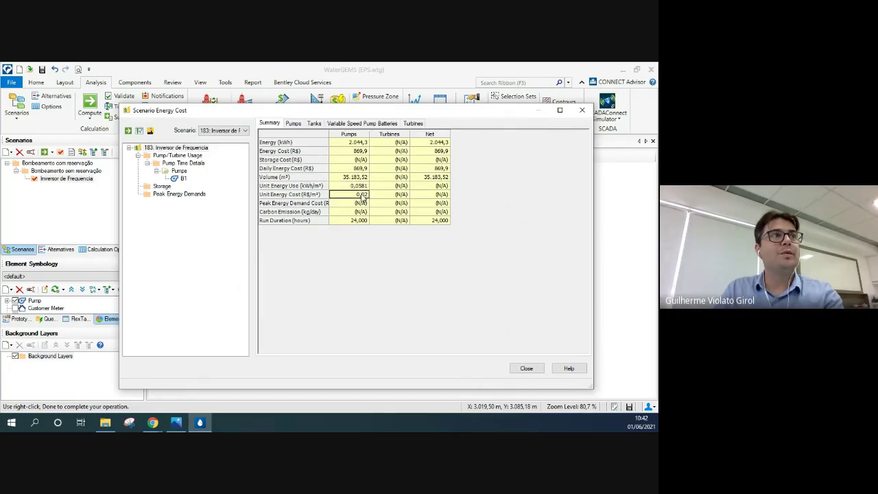
click(361, 188)
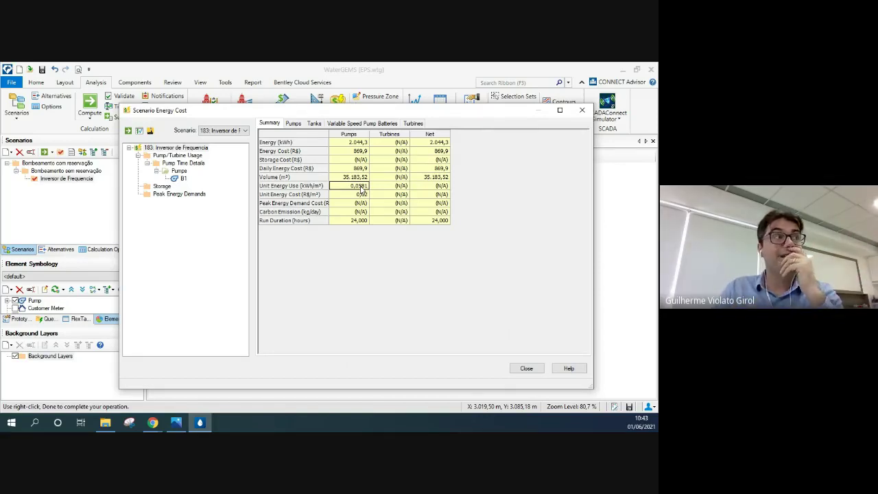
click(526, 369)
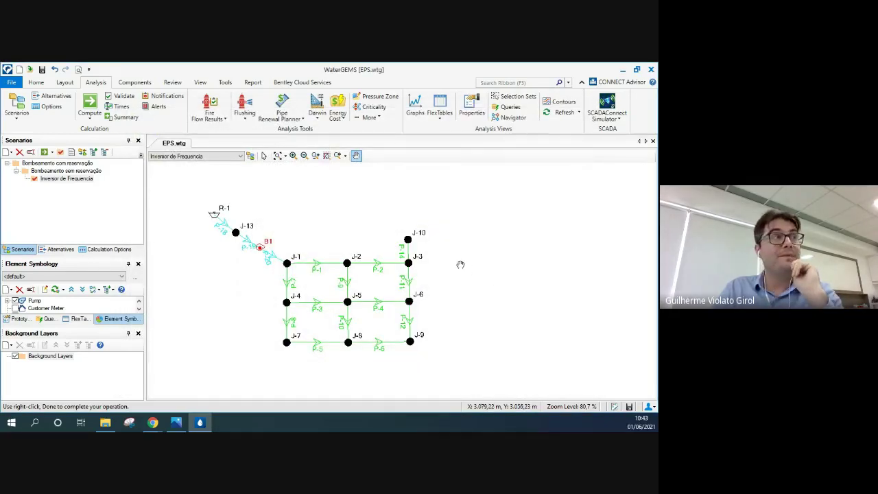
Step: Create a graph for pump B1 that includes the Bombeamento com reservação, Bombeamento sem reservação and Inversor de Frequencia scenarios
drag(460, 262, 474, 256)
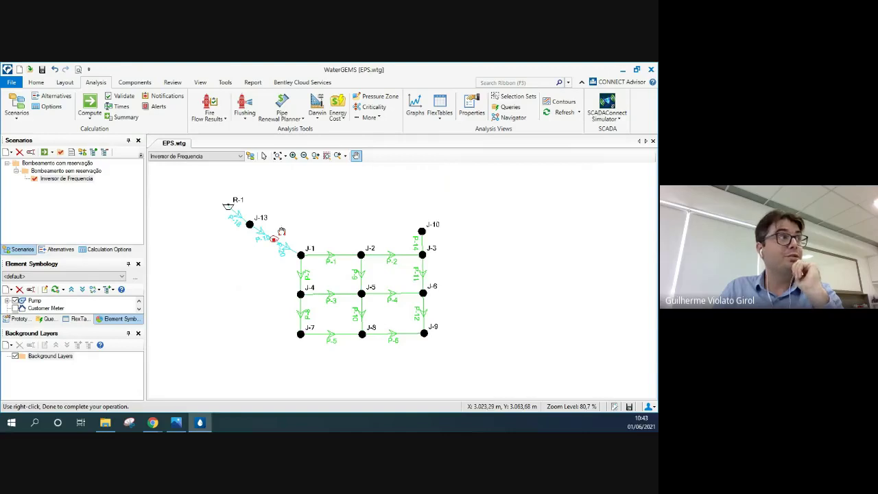
click(263, 156)
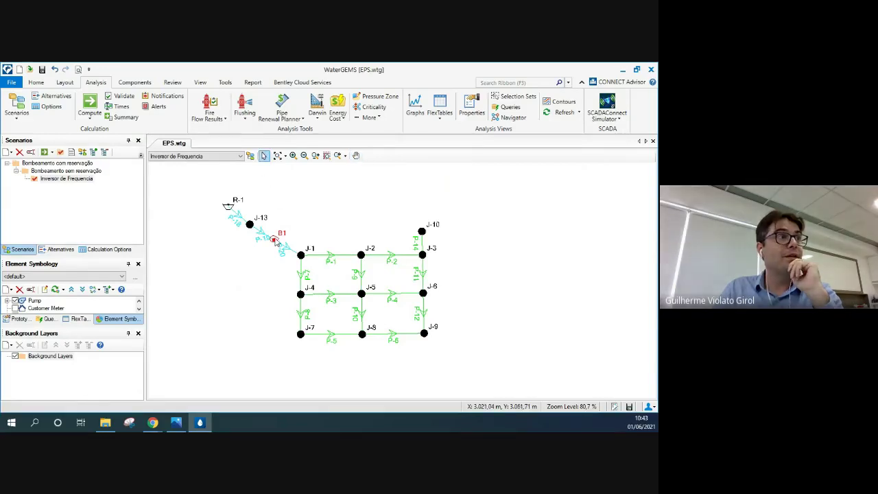
right_click(277, 245)
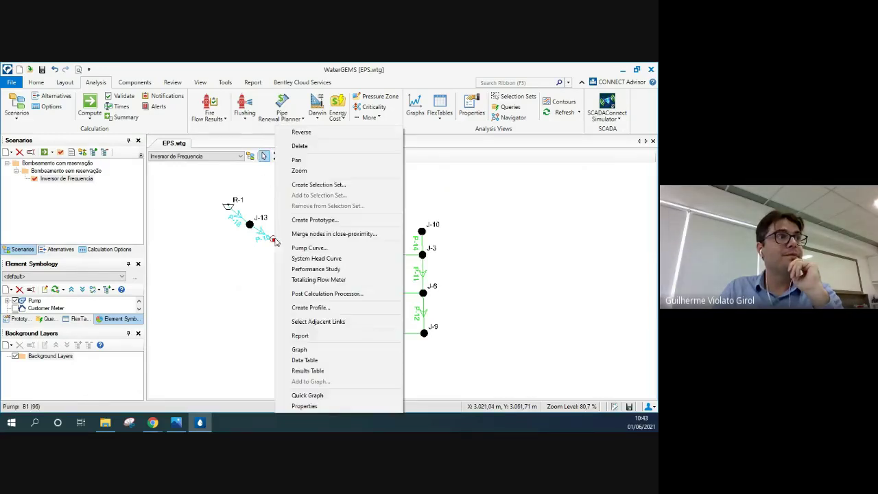
click(310, 351)
click(132, 178)
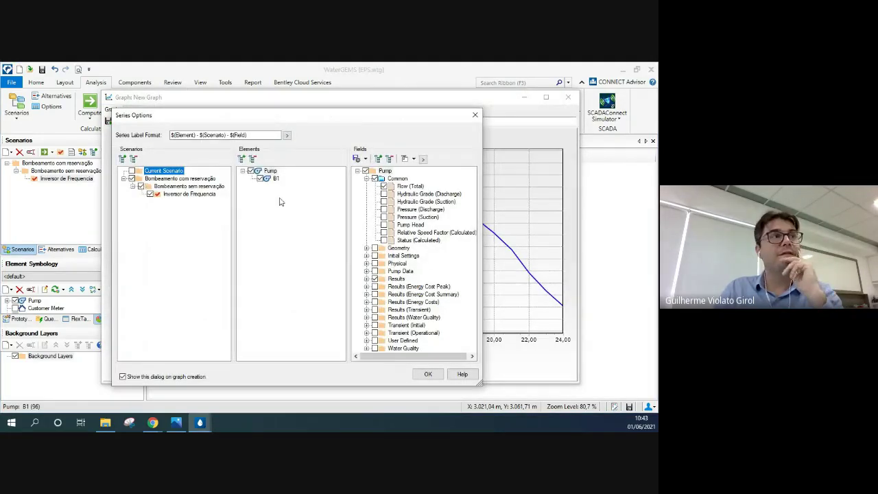
Step: Plot Energy Cost (Cumulative) instead of Flow (Total) for pump B1, compare the scenario curves, and close the graph
click(383, 188)
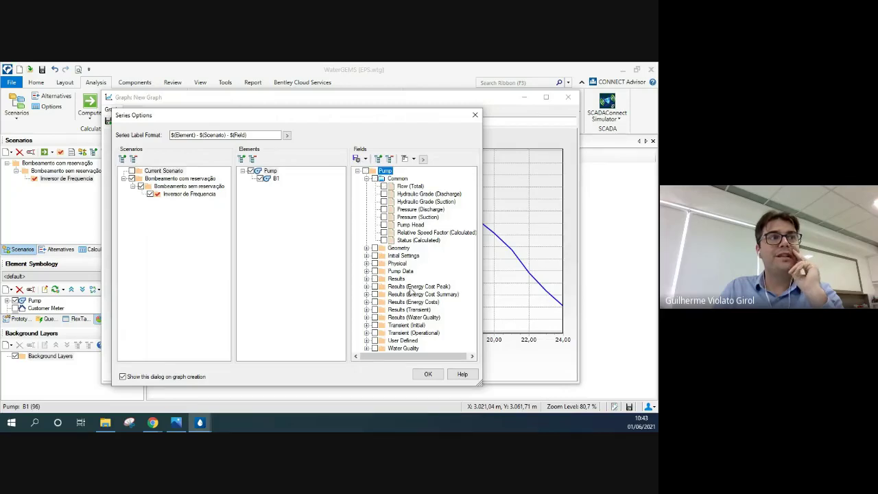
click(368, 303)
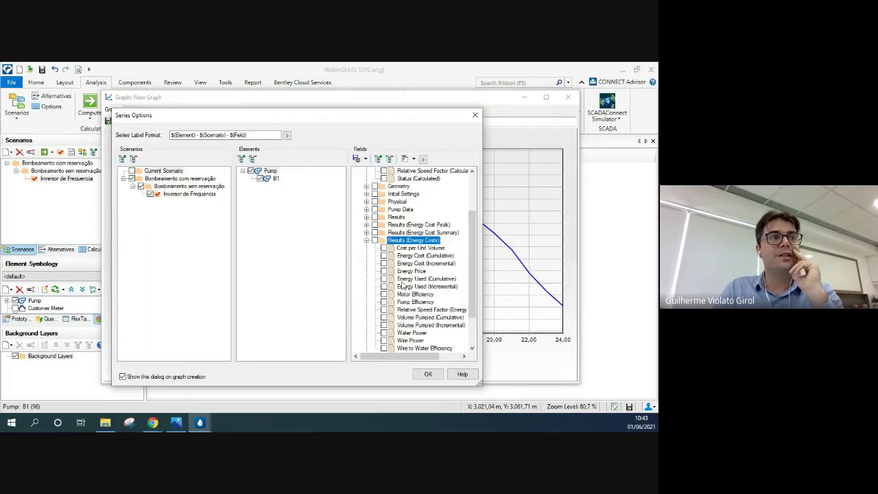
click(409, 258)
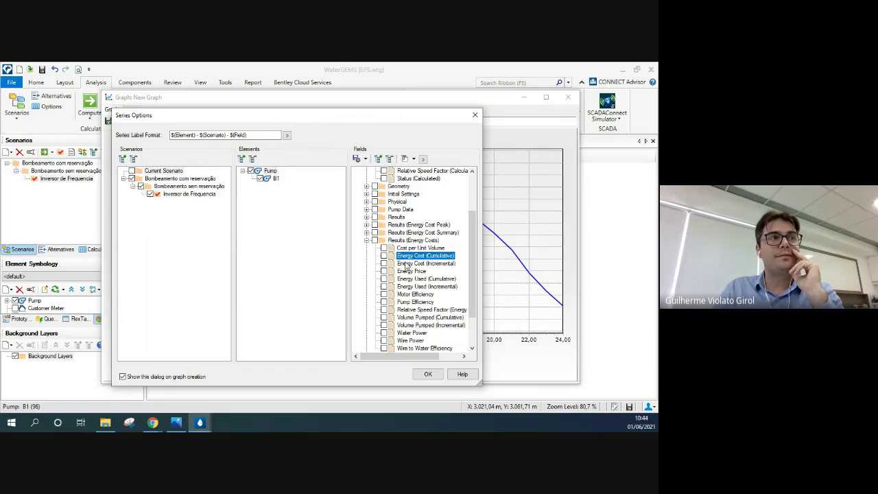
click(385, 256)
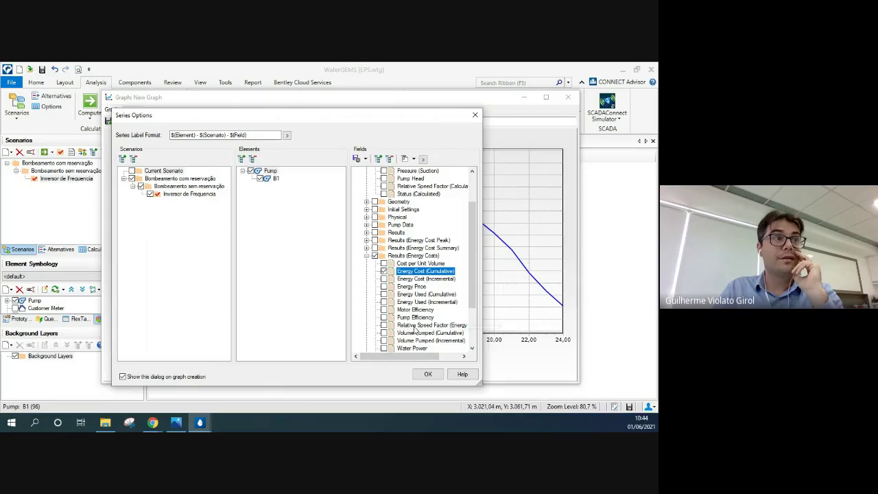
click(428, 373)
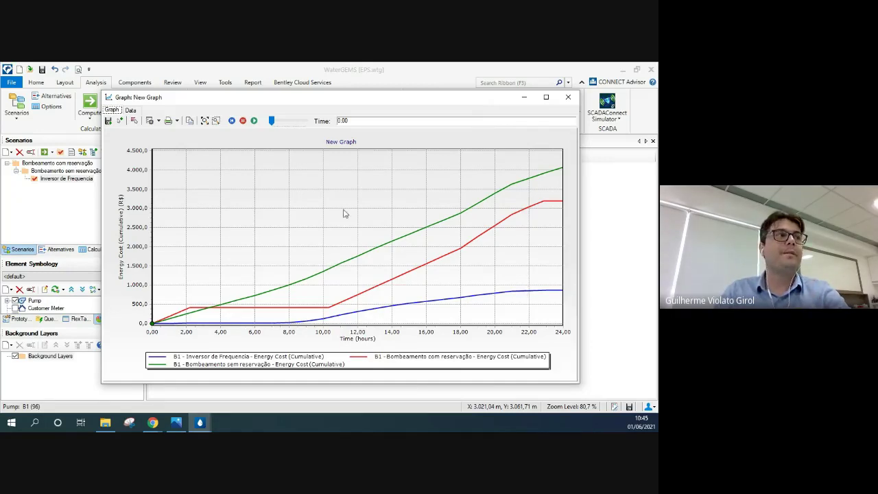
click(568, 100)
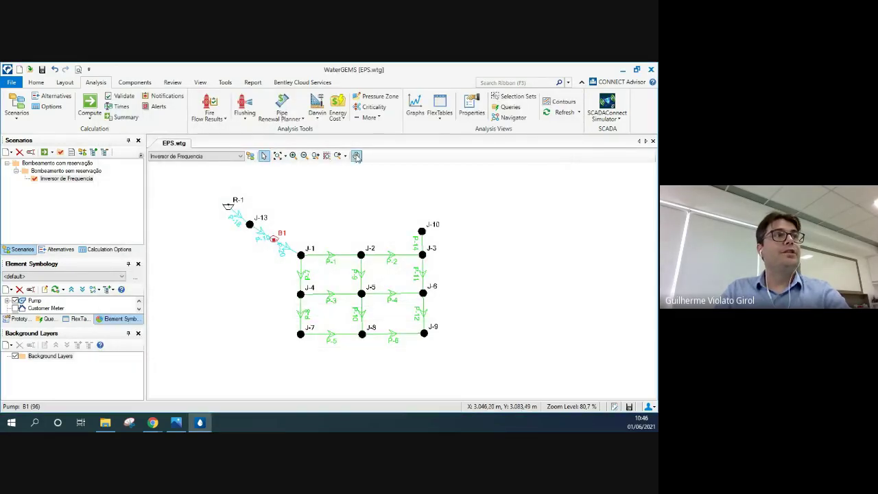
click(356, 157)
drag(378, 202, 381, 206)
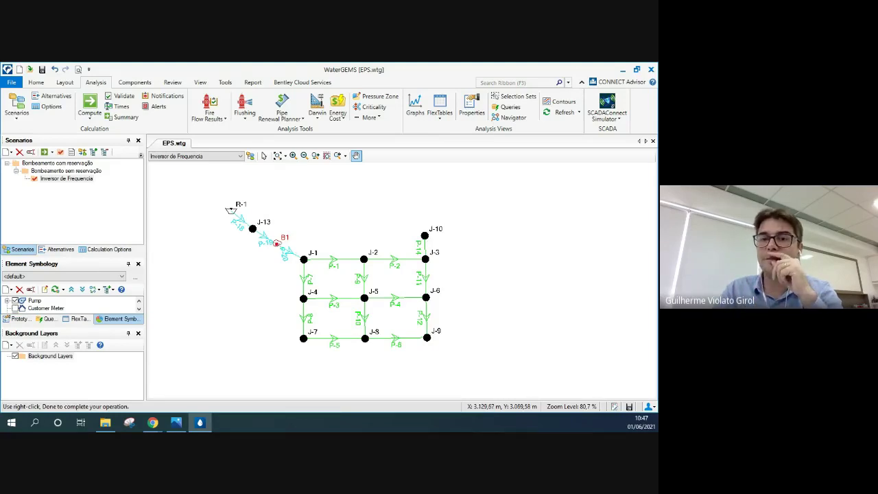
key(alt+Tab)
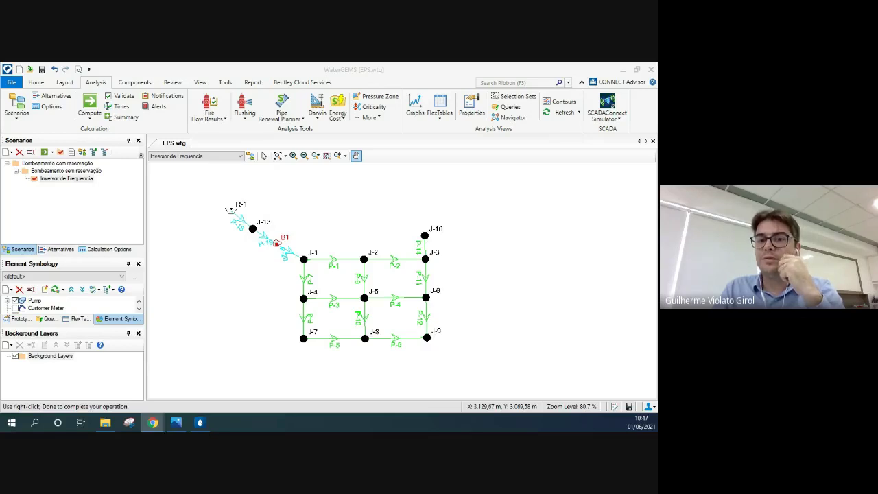
Step: Open the properties of pump B1 and set its initial relative speed factor to 0,6
click(264, 155)
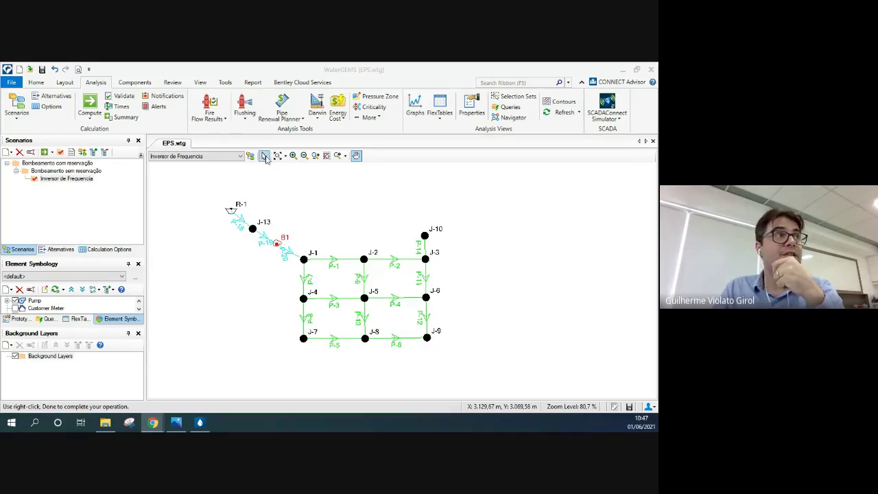
double_click(277, 244)
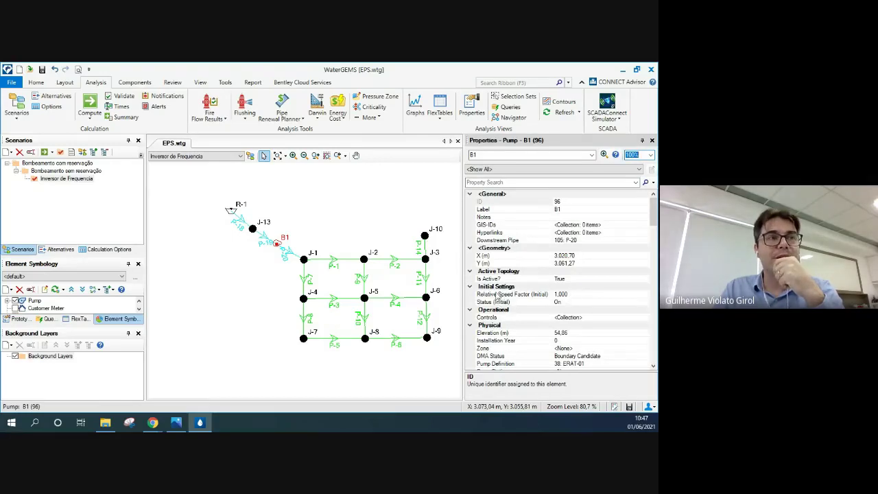
click(497, 295)
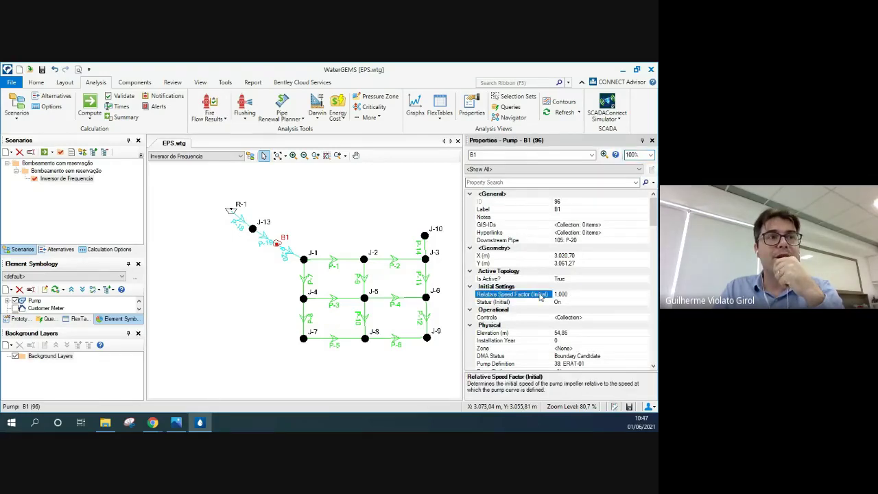
click(578, 294)
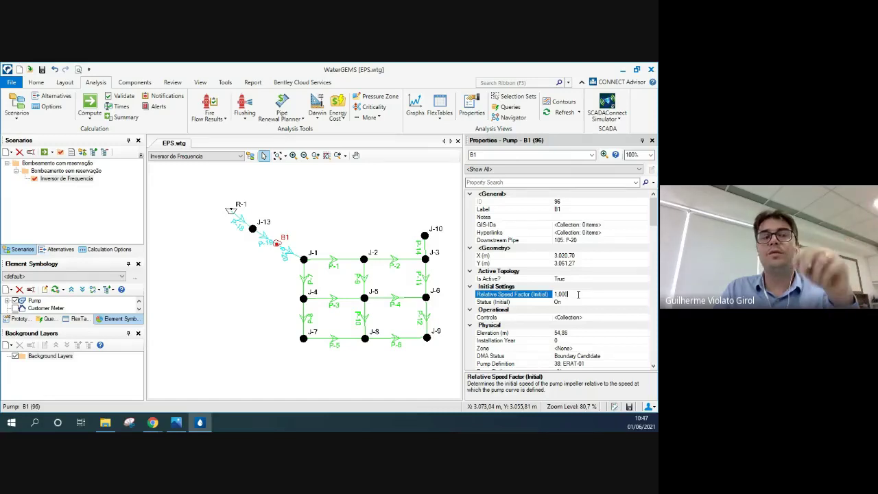
double_click(561, 294)
key(BackSpace)
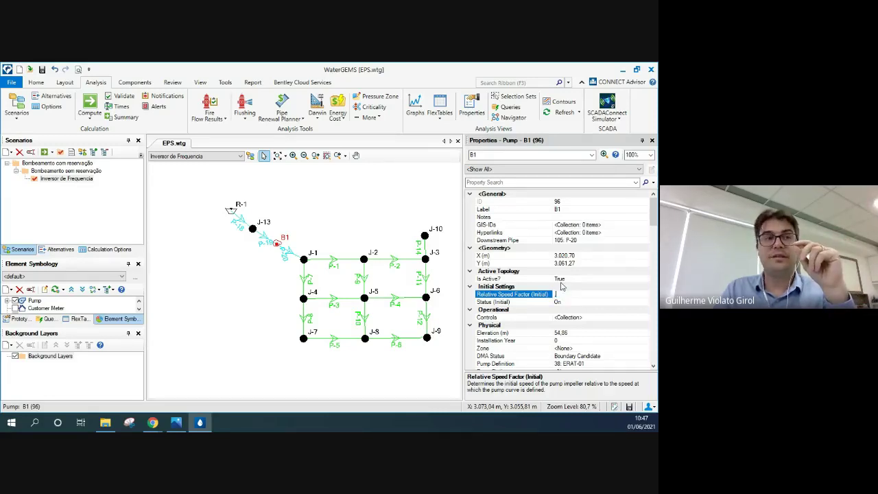
text(0,8)
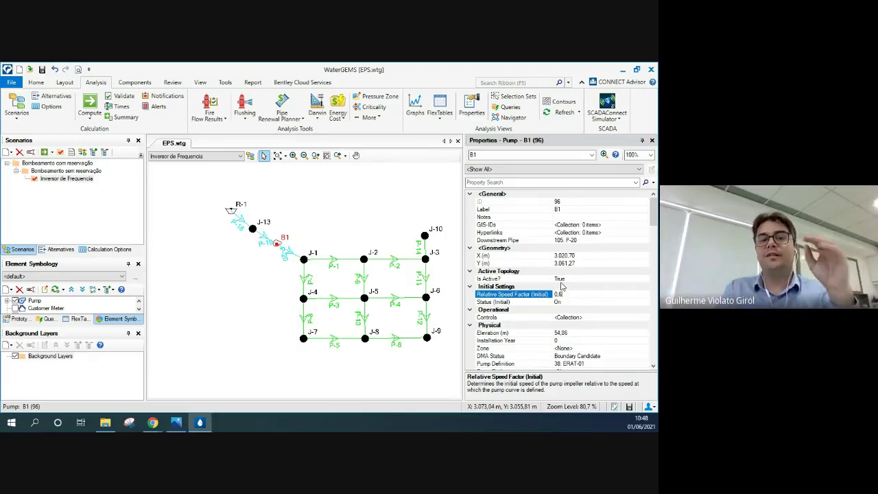
Step: Try an initial relative speed factor of 0,9 for pump B1
key(BackSpace)
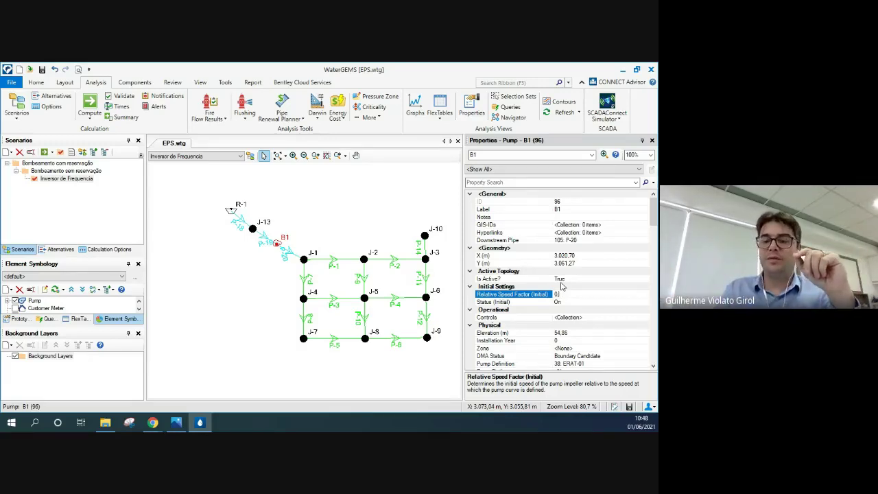
text(9)
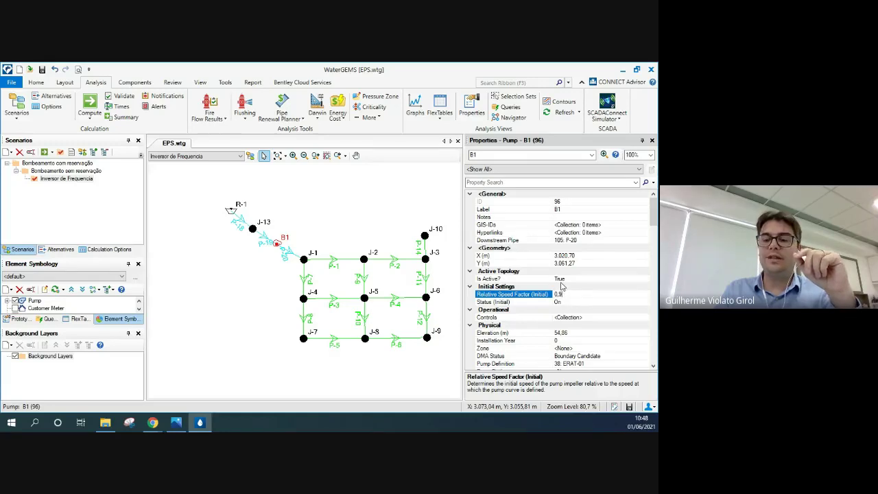
text(594)
key(BackSpace)
key(BackSpace)
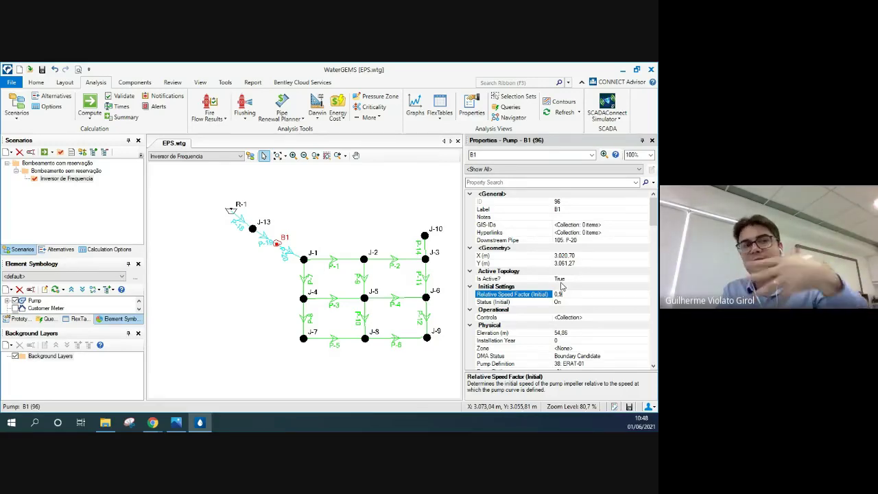
Step: Return pump B1's initial relative speed factor to 0,6 and close its properties
key(BackSpace)
text(8)
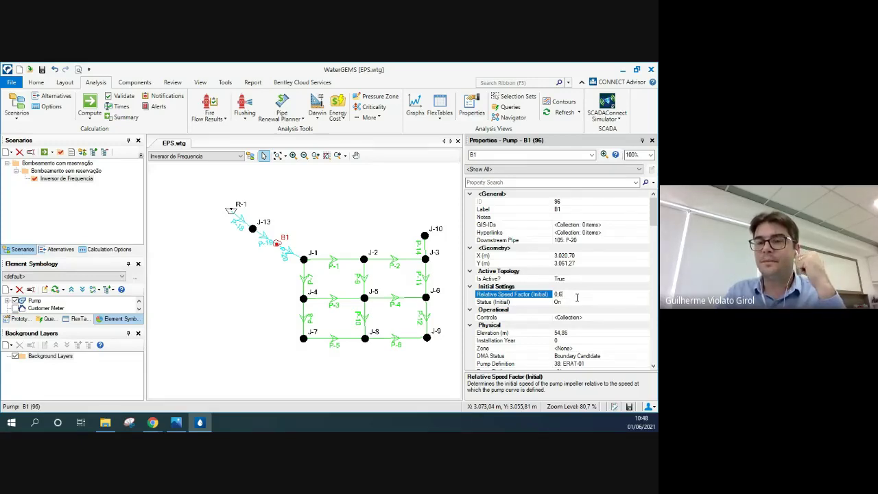
click(577, 297)
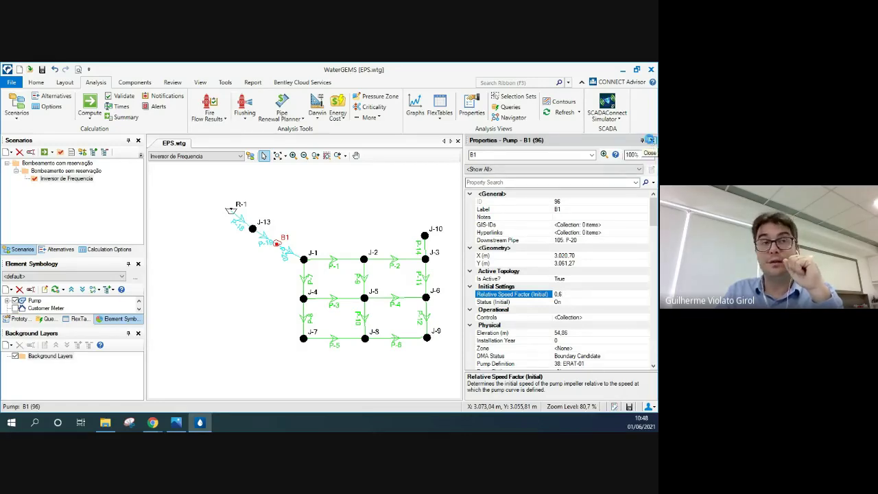
click(651, 141)
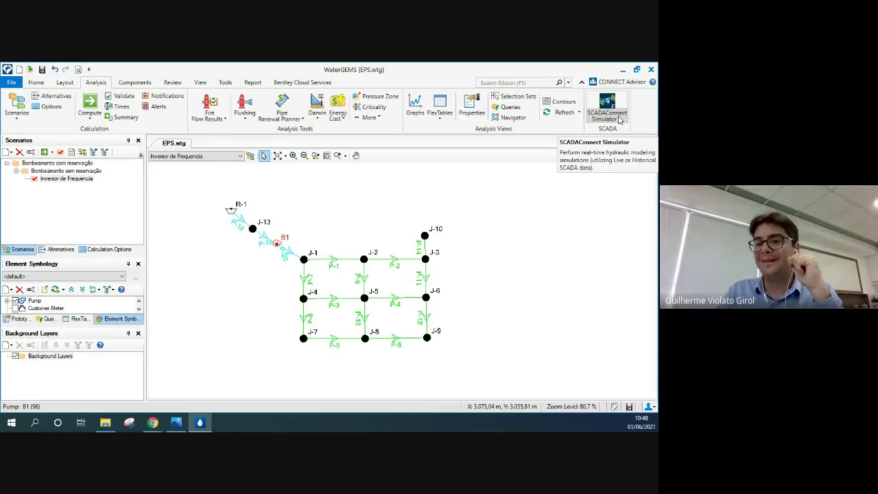
Step: Examine the data source types available for new SCADA signals, and close the SCADA Signals window without adding a source
click(619, 119)
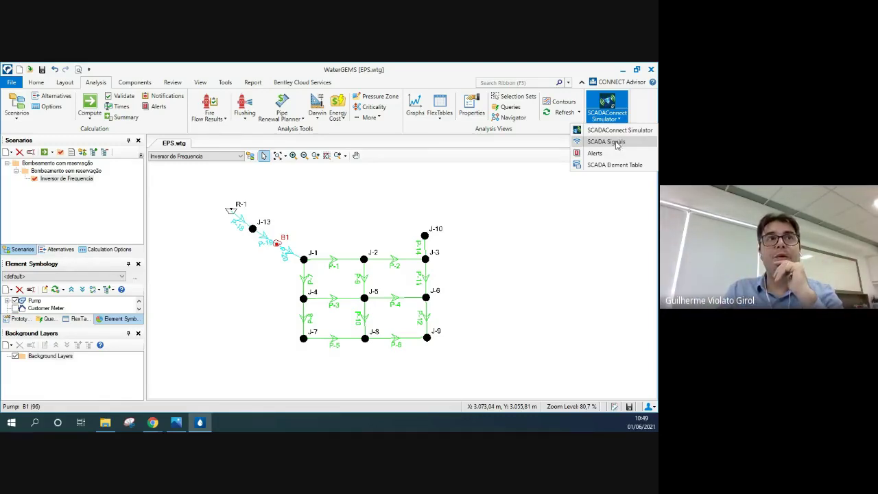
click(614, 142)
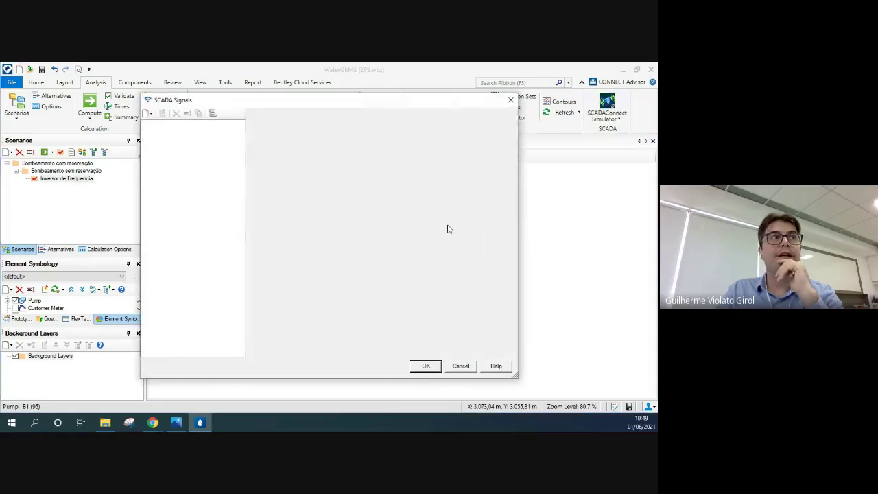
click(149, 113)
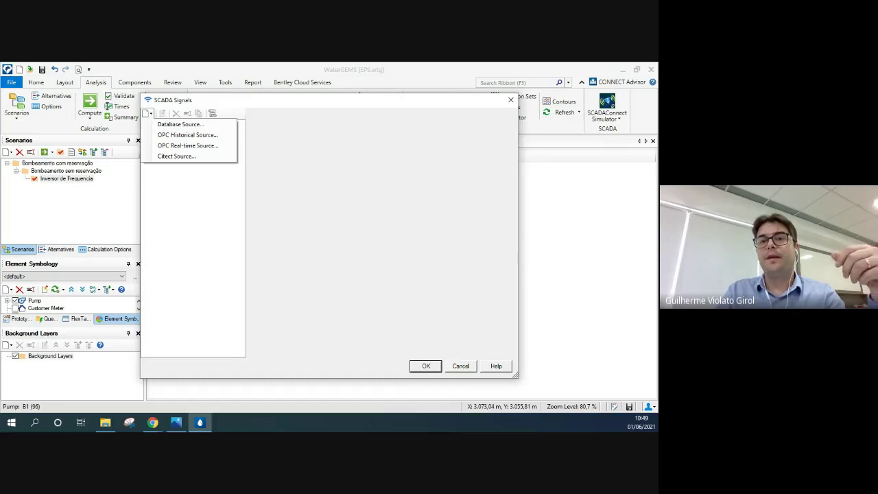
key(alt+Tab)
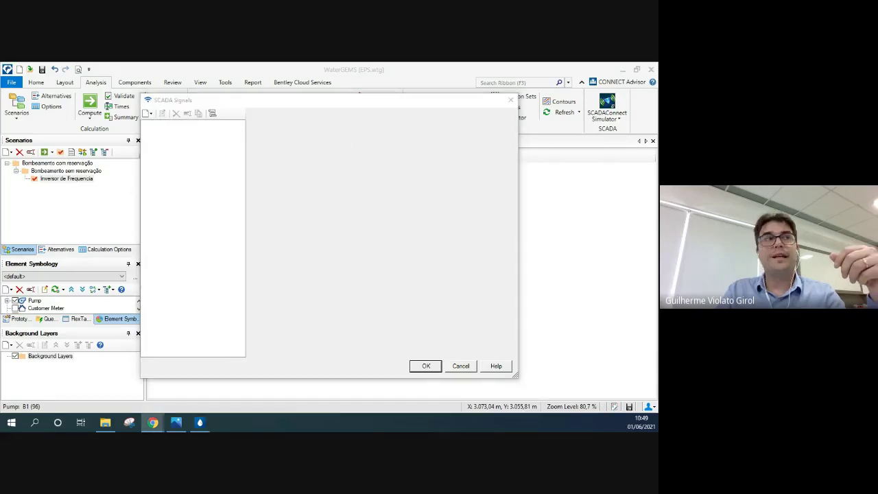
click(510, 100)
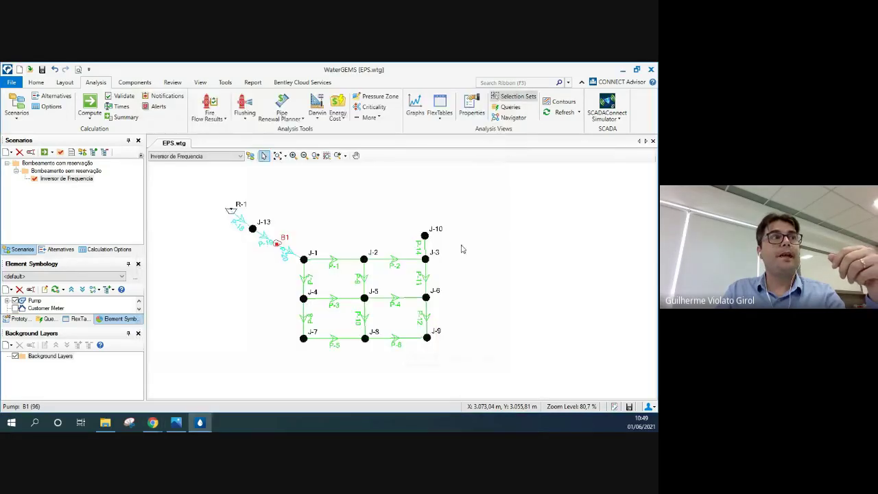
Step: Make Bombeamento com reservação the current scenario
click(77, 165)
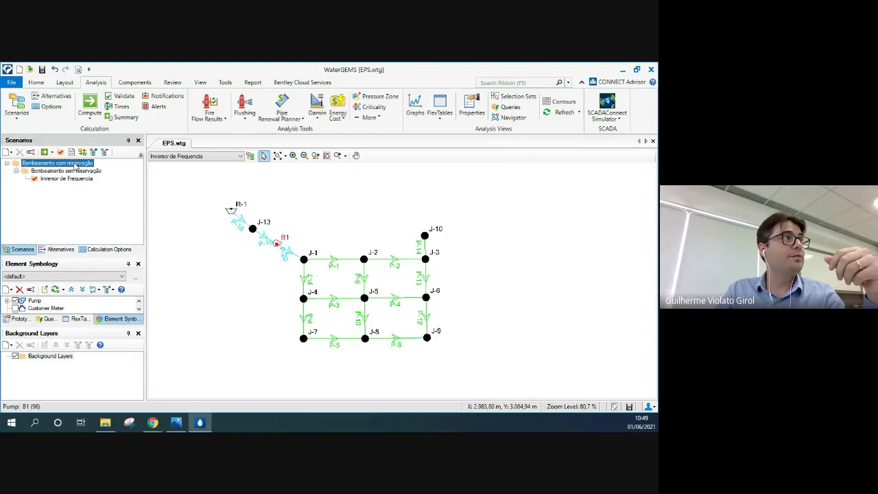
right_click(83, 165)
click(103, 170)
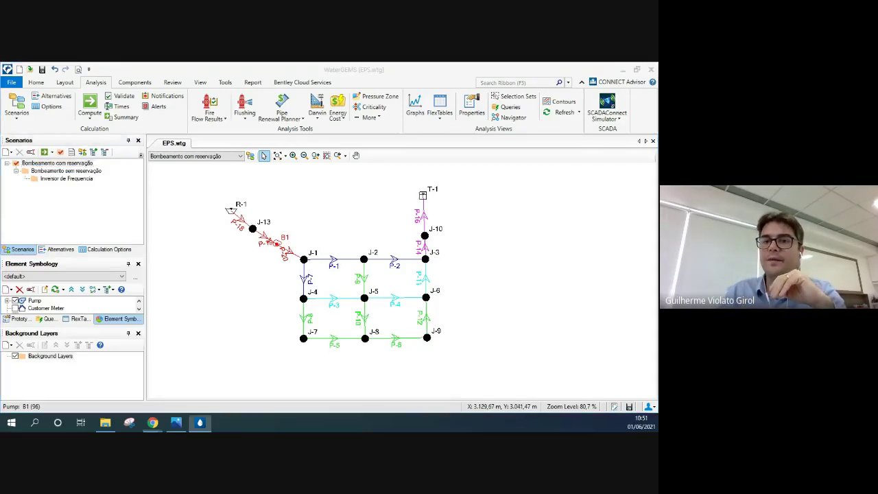
key(alt+Tab)
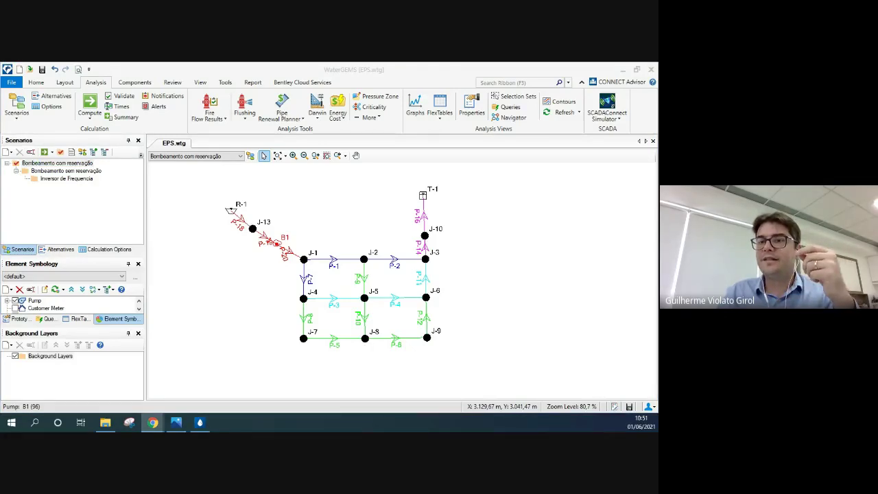